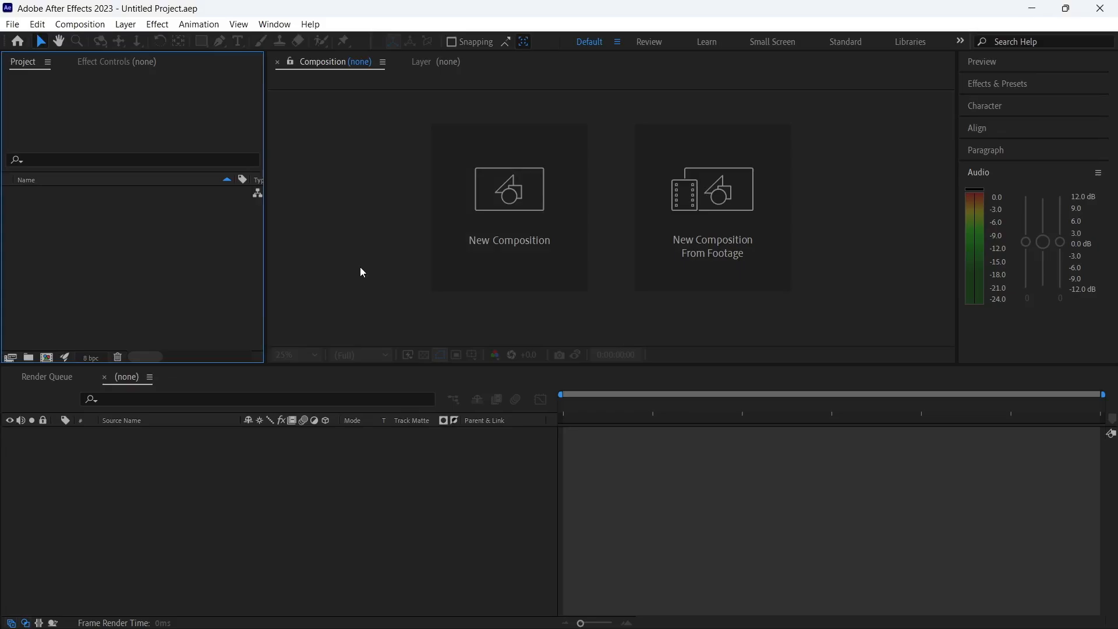
click(94, 25)
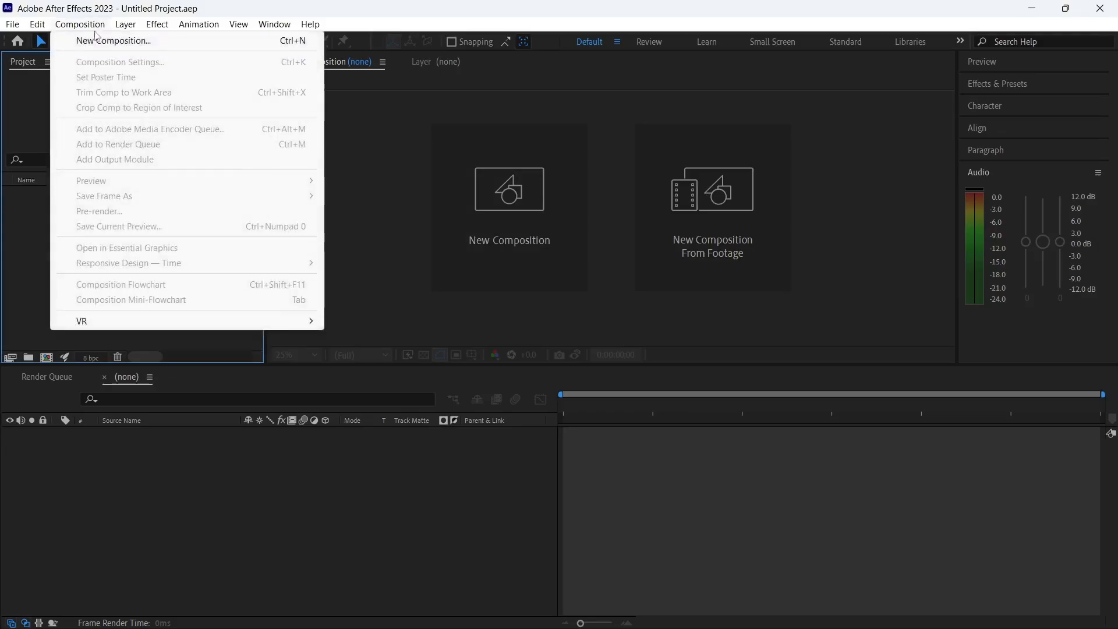
click(103, 47)
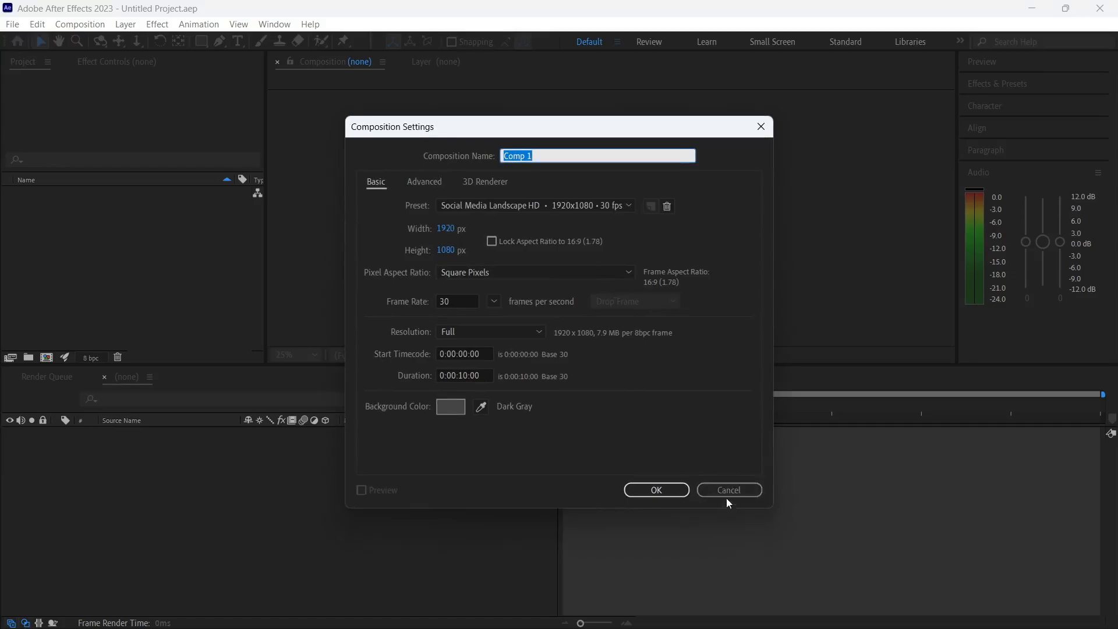
click(728, 491)
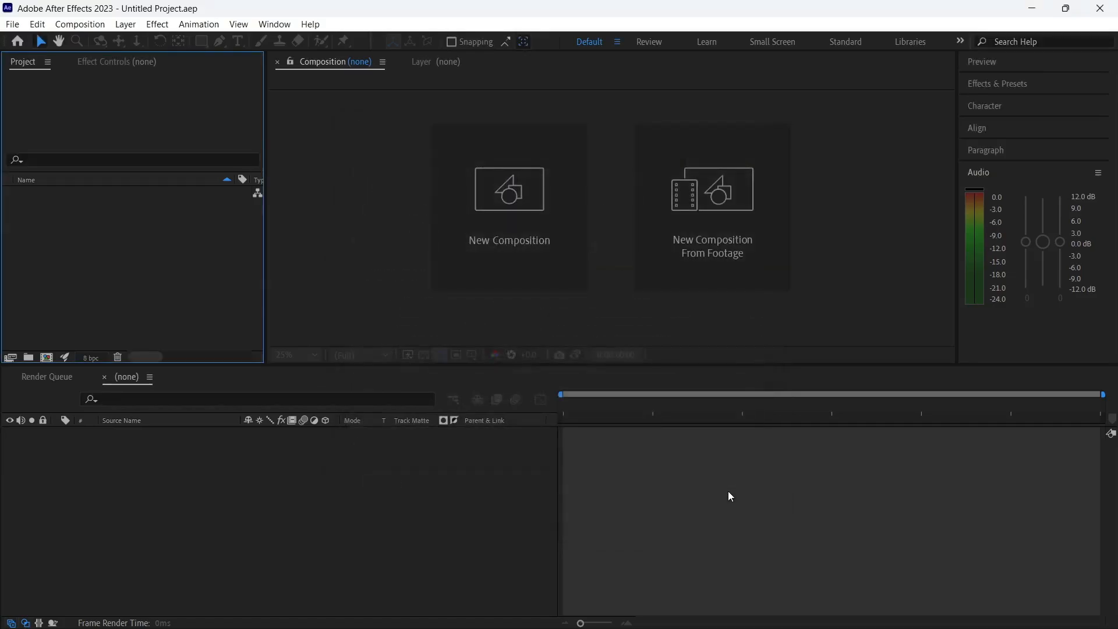
Step: Create a composition named "Lower Third Animation" at 1920 x 1080 px, 30 frames per second and 10 seconds long
key(ctrl+n)
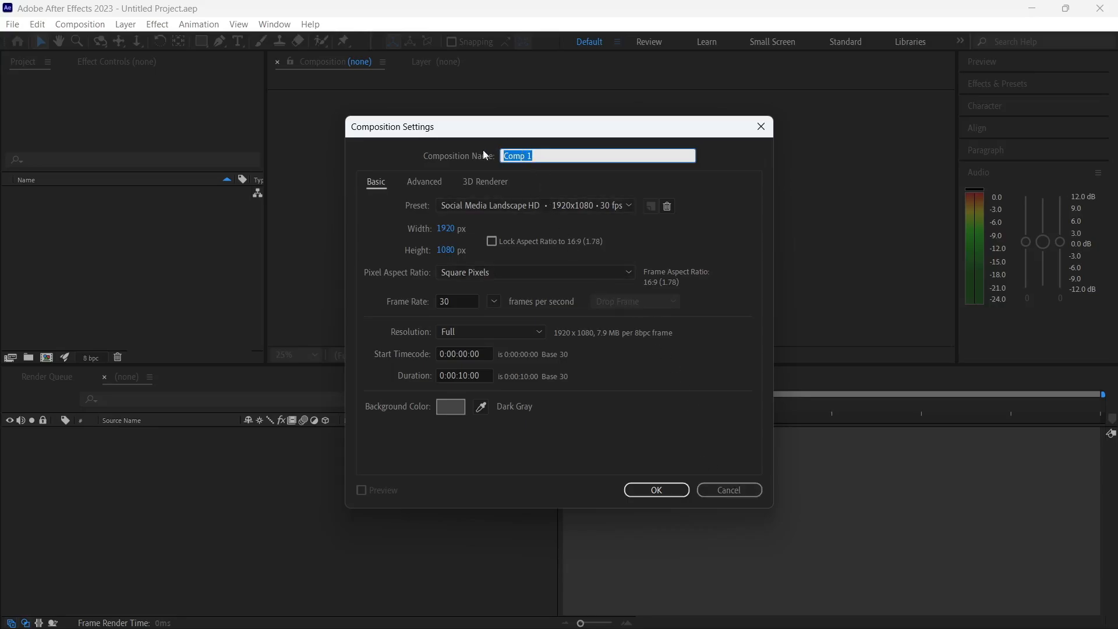
key(Caps_Lock)
text(L)
key(Caps_Lock)
text(ower)
key(Caps_Lock)
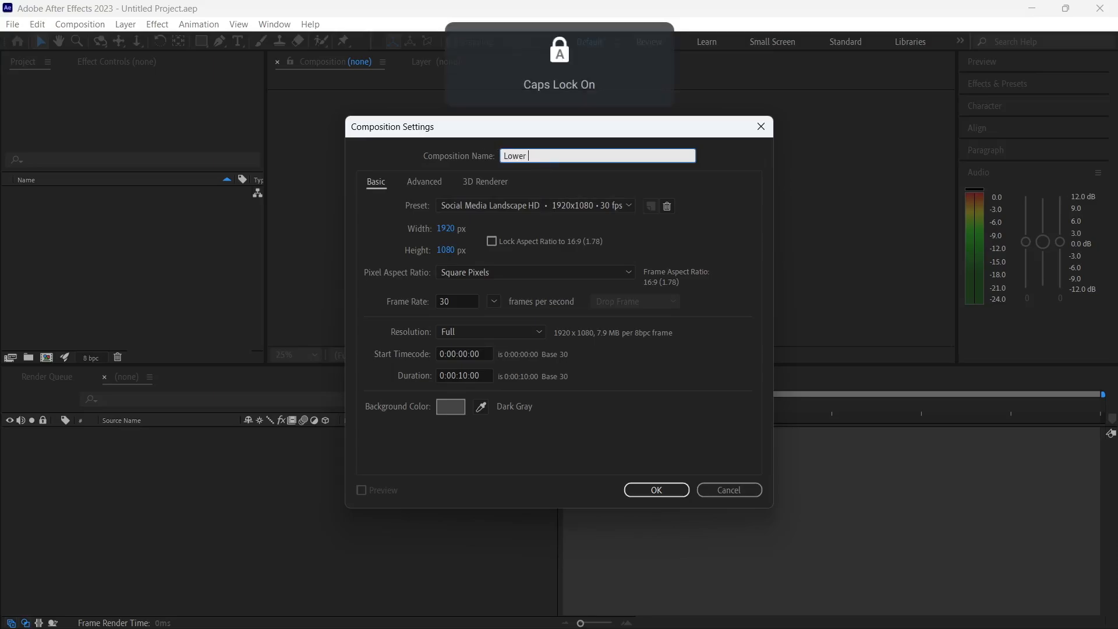
key(Caps_Lock)
text(Third)
key(Caps_Lock)
text(A)
key(Caps_Lock)
text(nimatio)
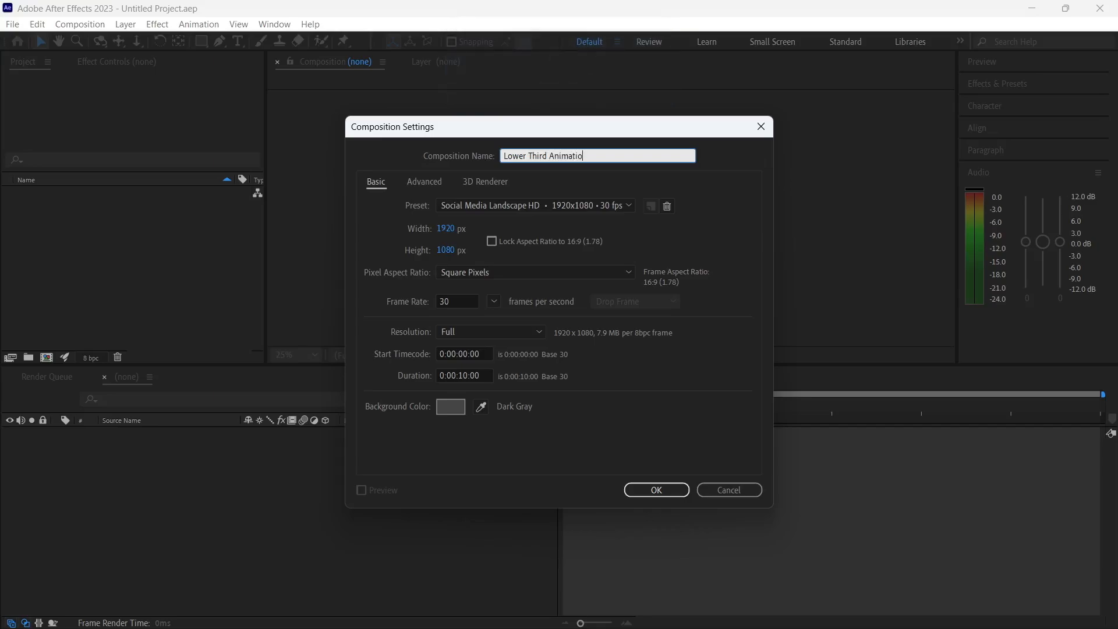
text(n)
click(491, 229)
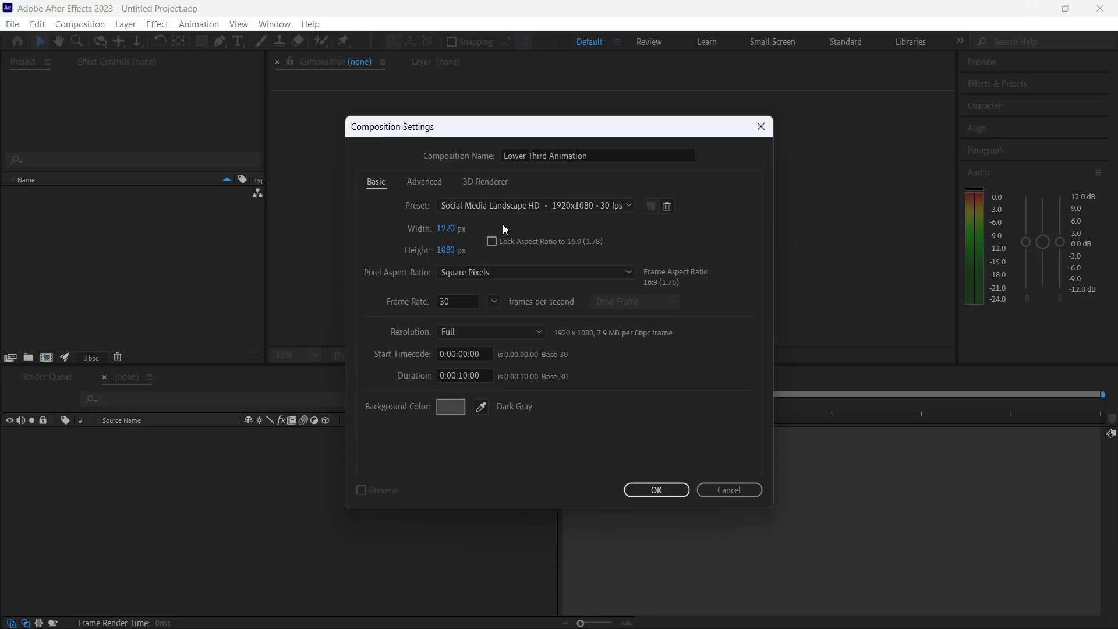
click(463, 301)
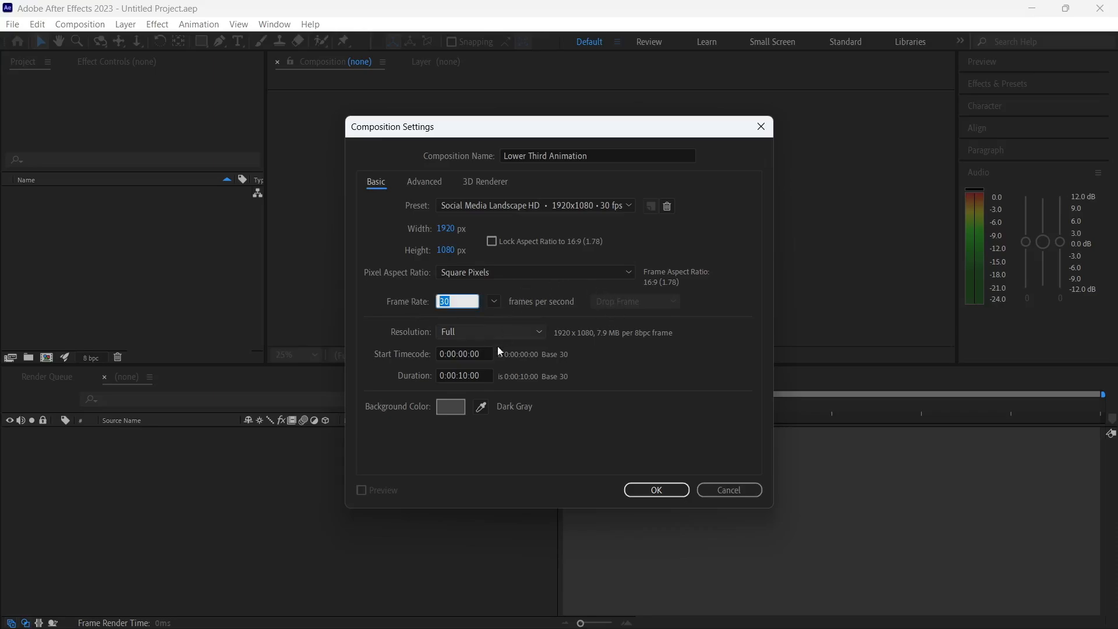
click(467, 374)
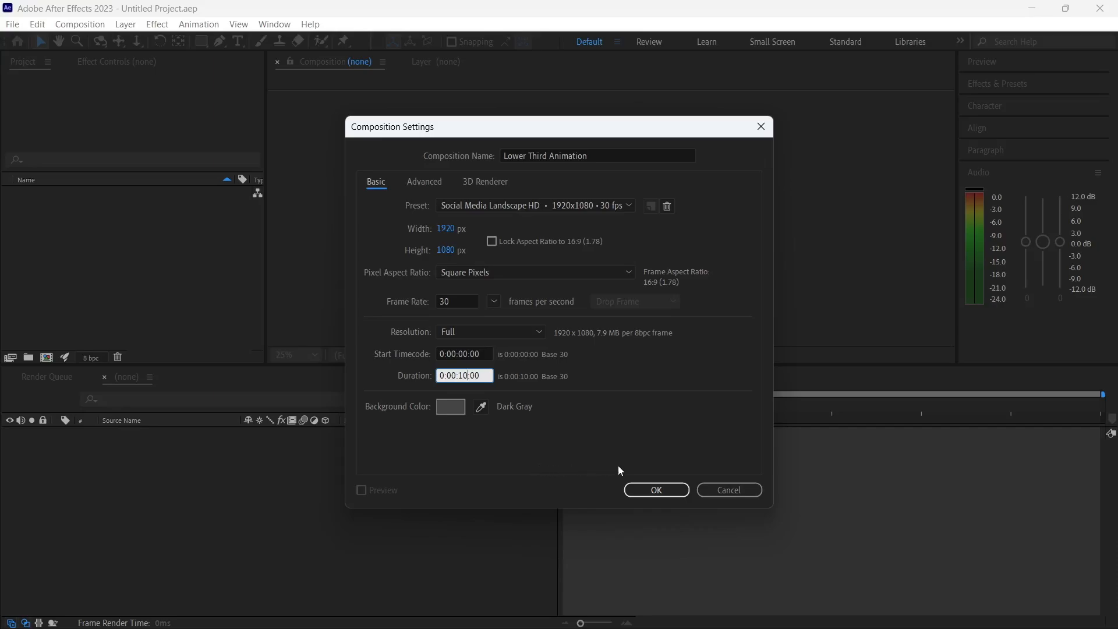
click(654, 490)
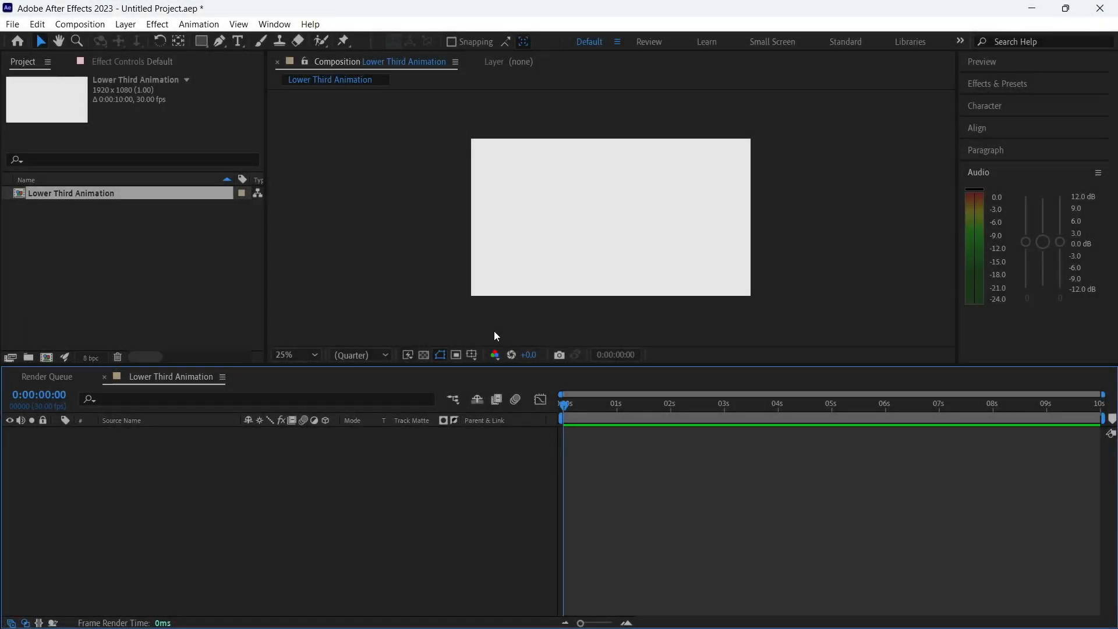
Step: Draw a wide rectangle in the lower third of the composition, from its left edge to just past the middle
click(203, 44)
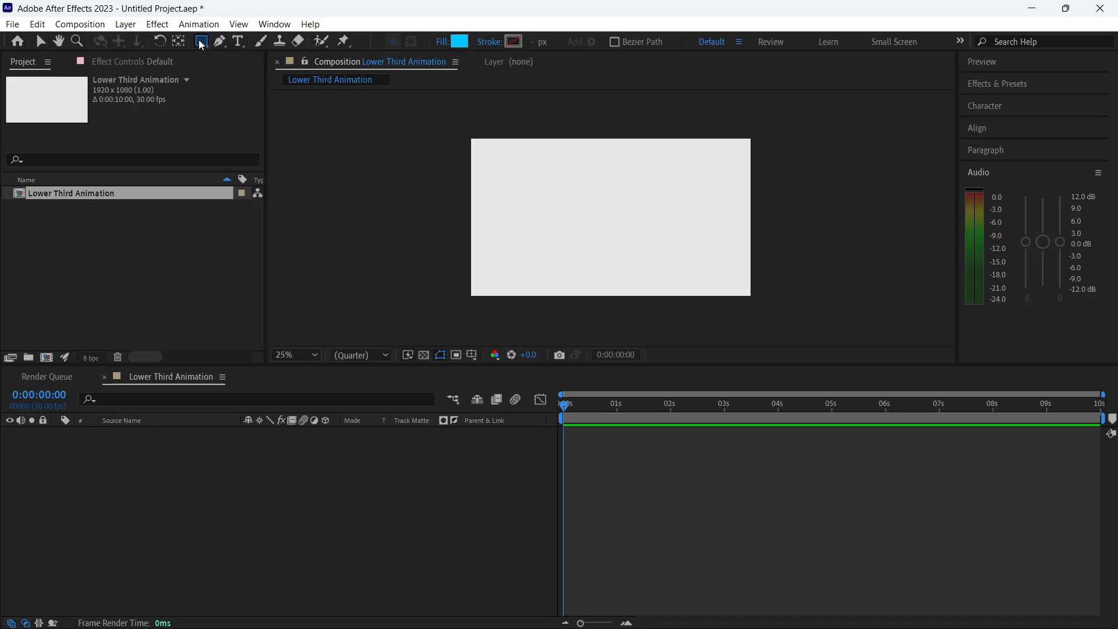
click(201, 42)
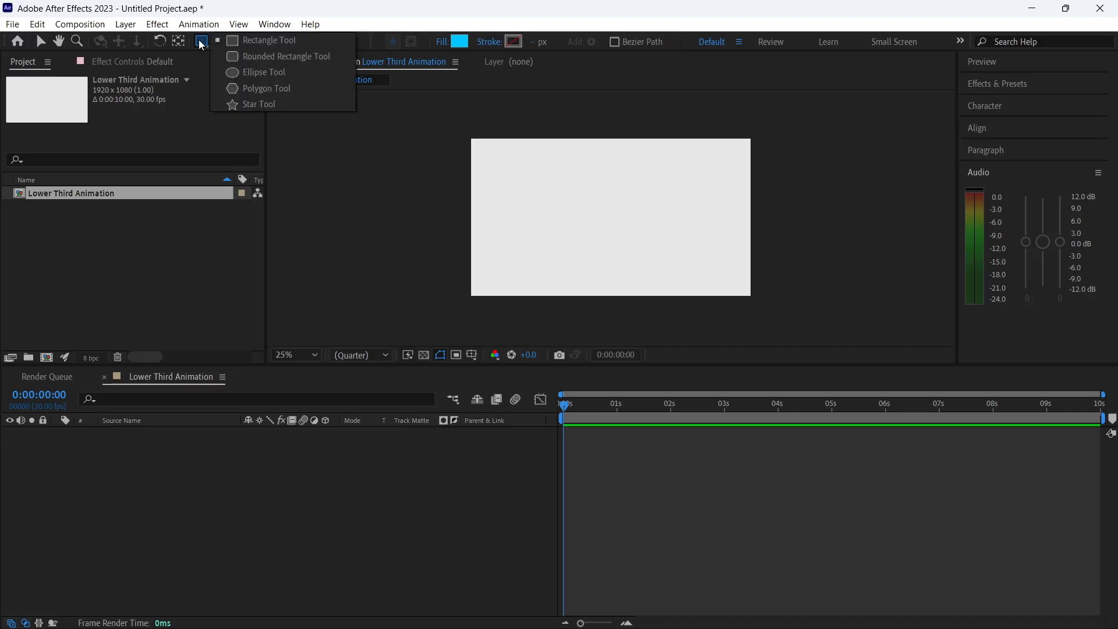
click(259, 42)
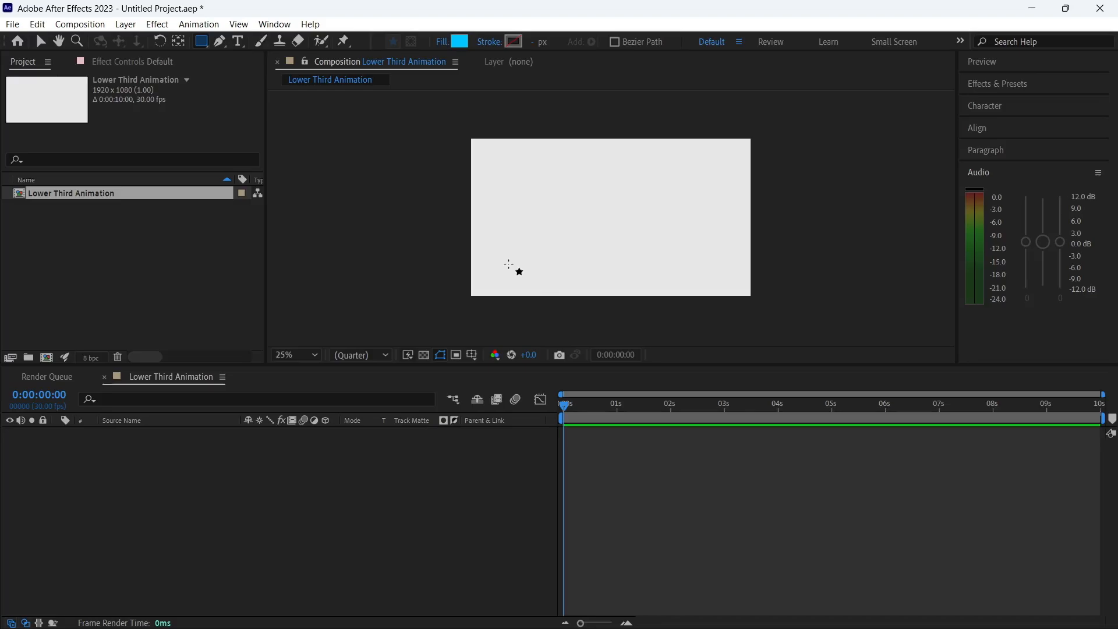
key(period)
key(comma)
key(period)
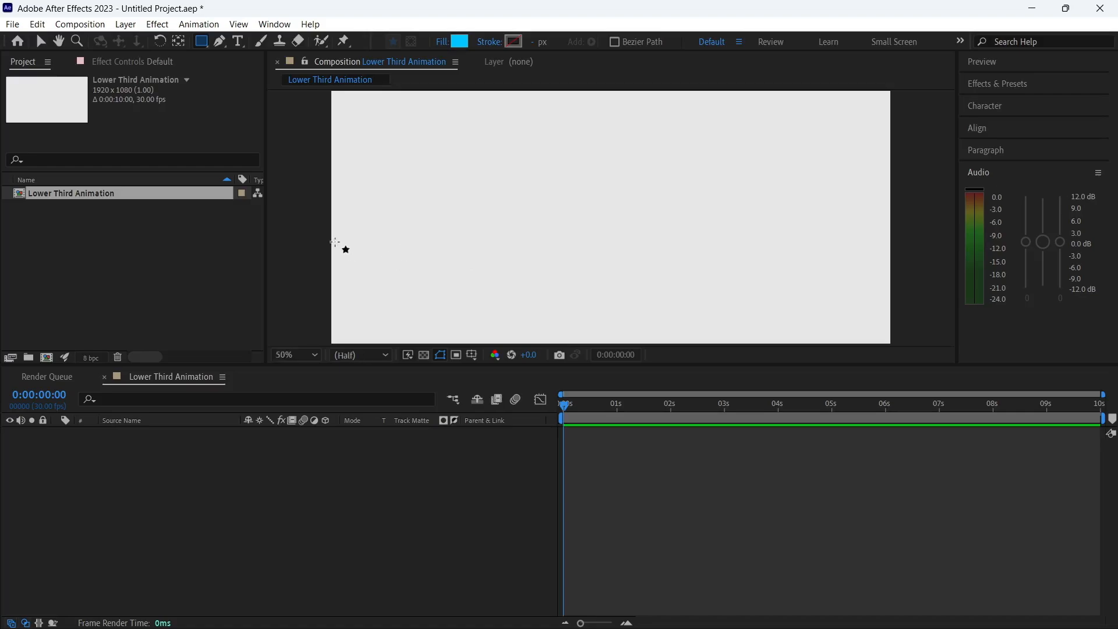
drag(332, 269, 634, 321)
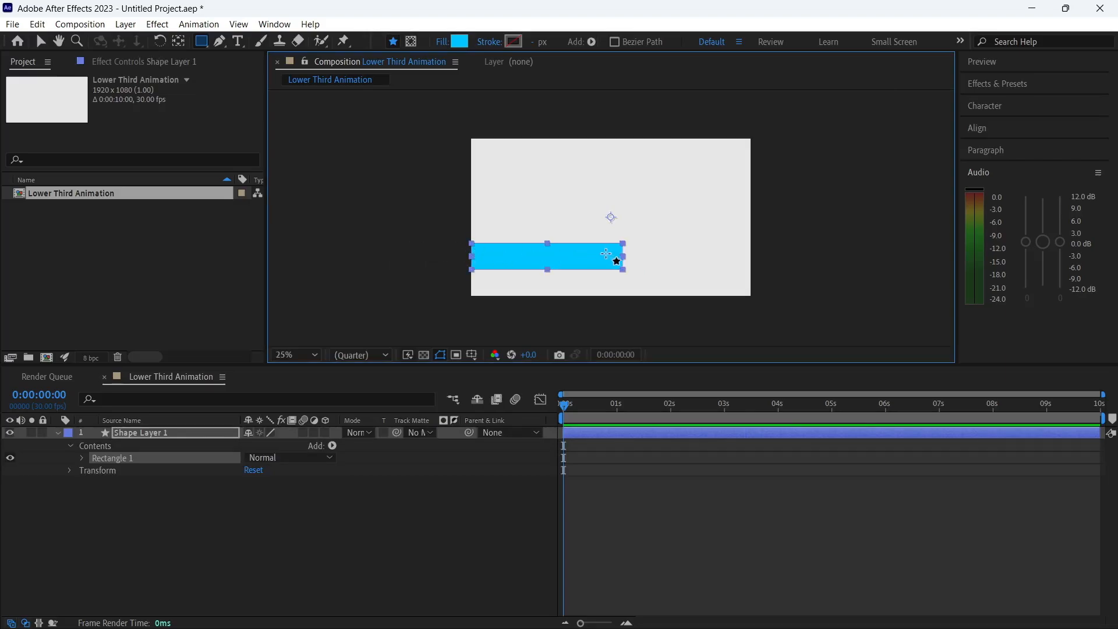
key(comma)
Step: Change the rectangle's fill to a very dark navy blue
click(40, 43)
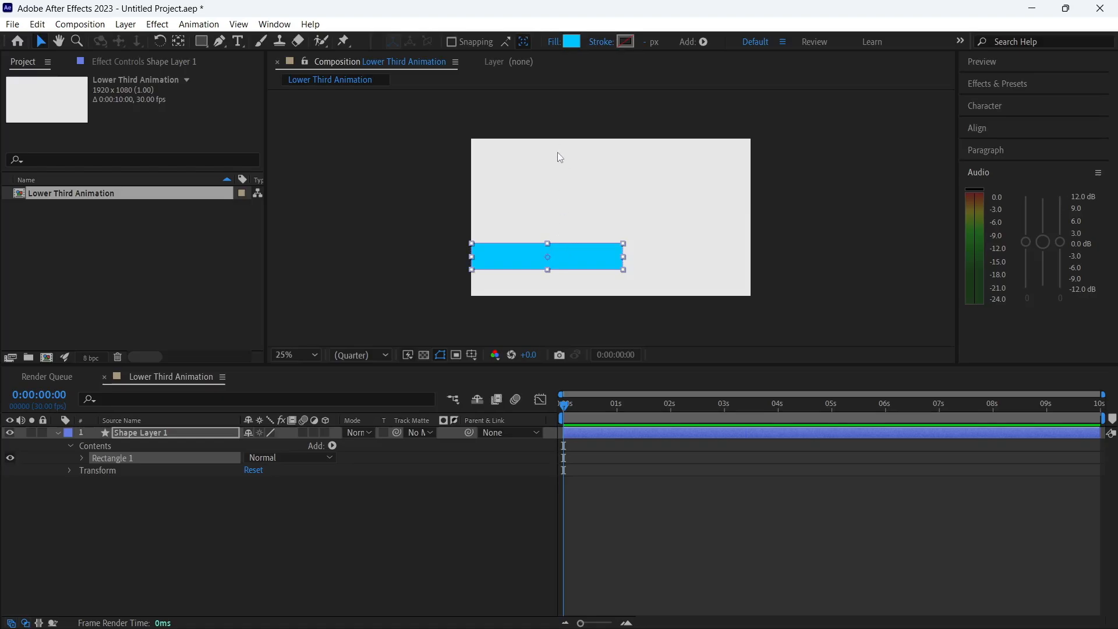
key(period)
key(comma)
click(571, 43)
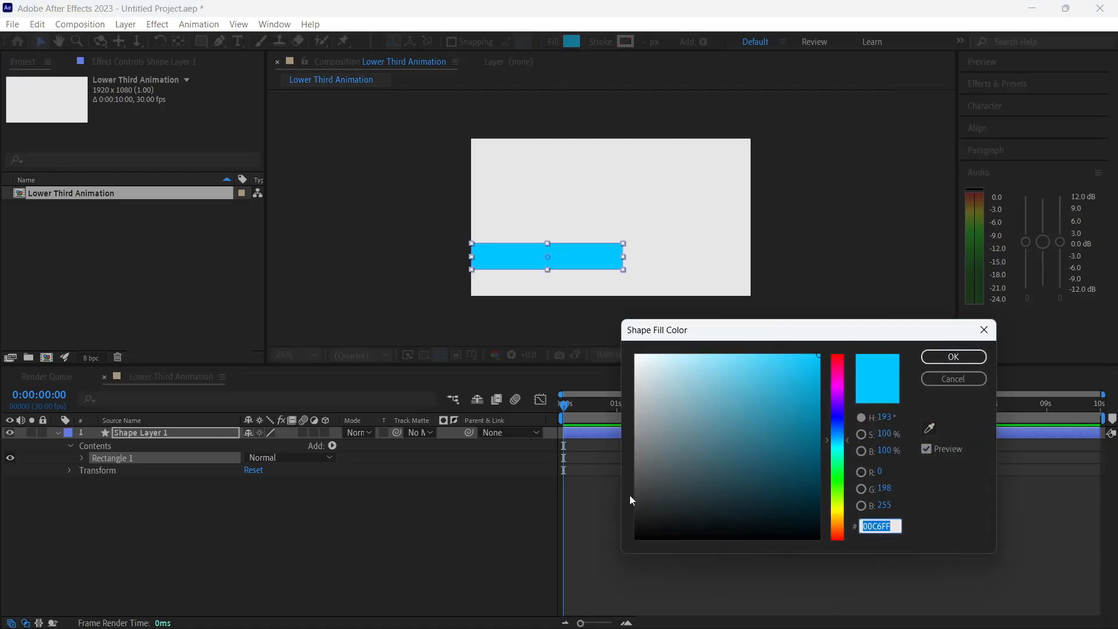
click(838, 415)
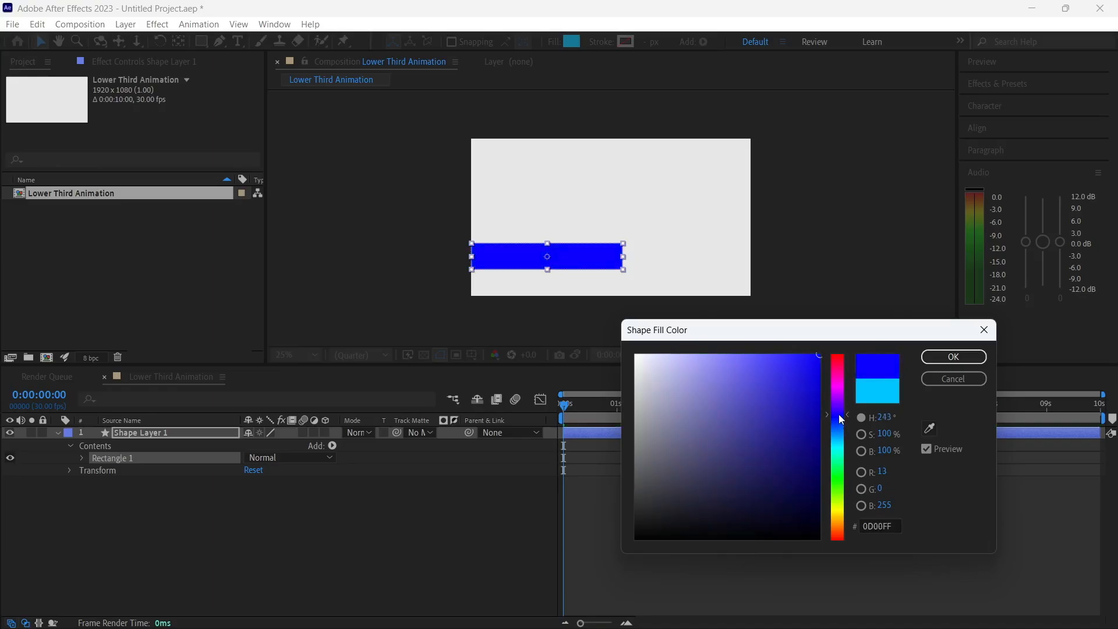
drag(801, 482, 802, 492)
click(938, 357)
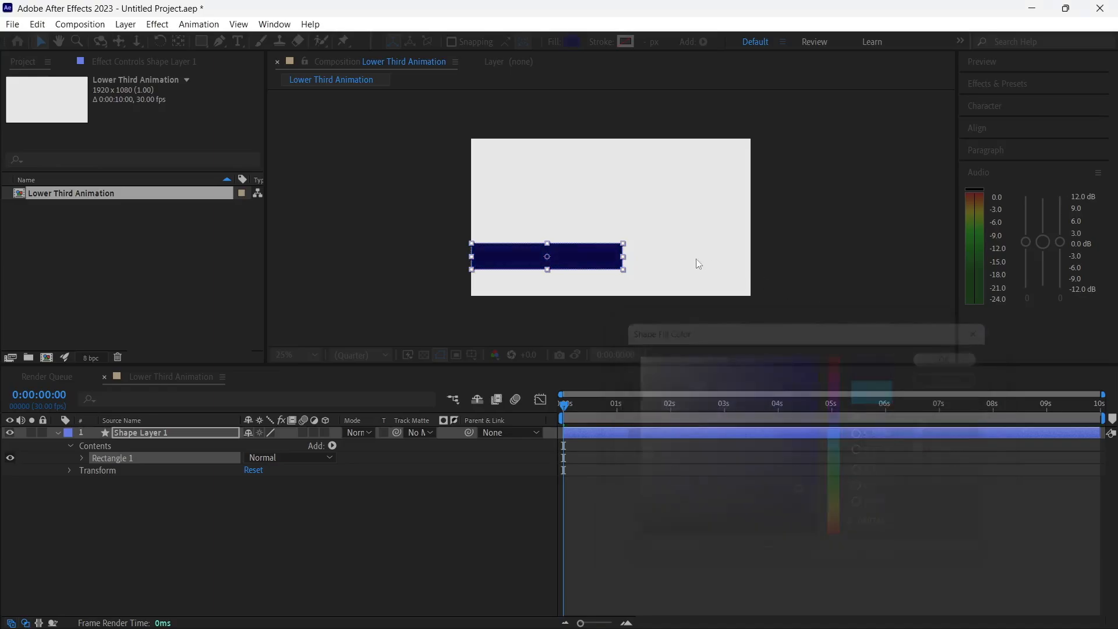
key(period)
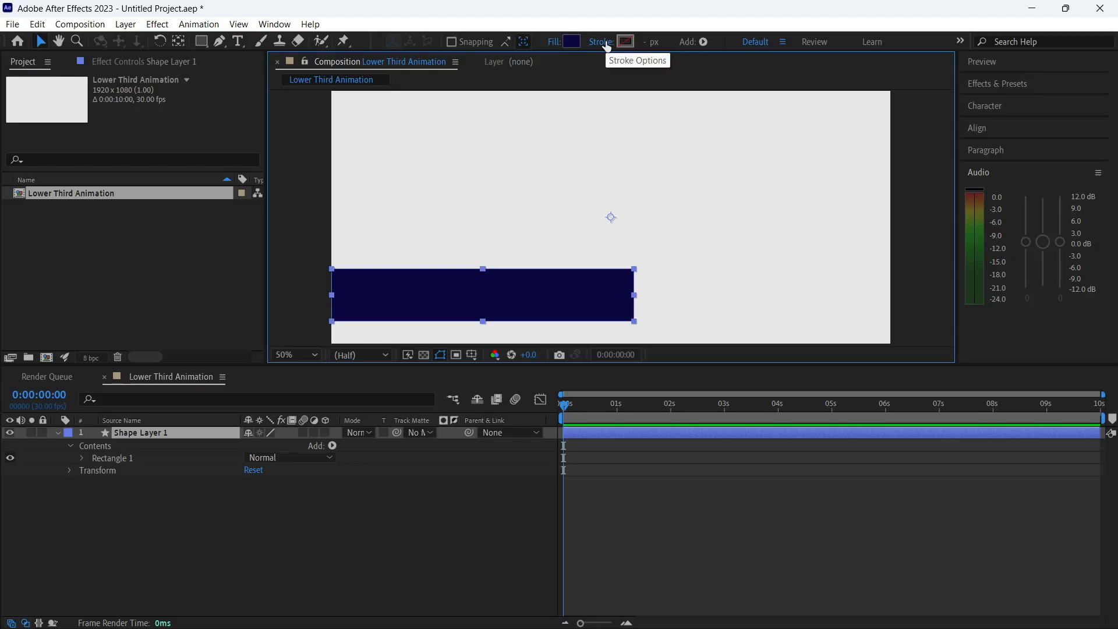
key(comma)
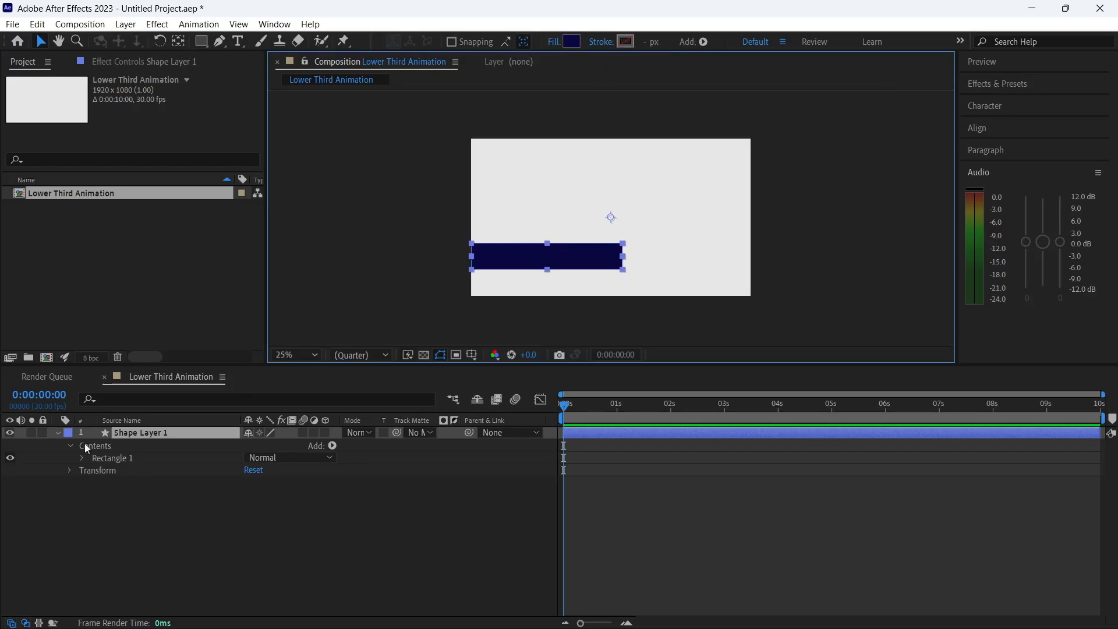
Step: Rename the shape layer as "Background Bar"
click(135, 434)
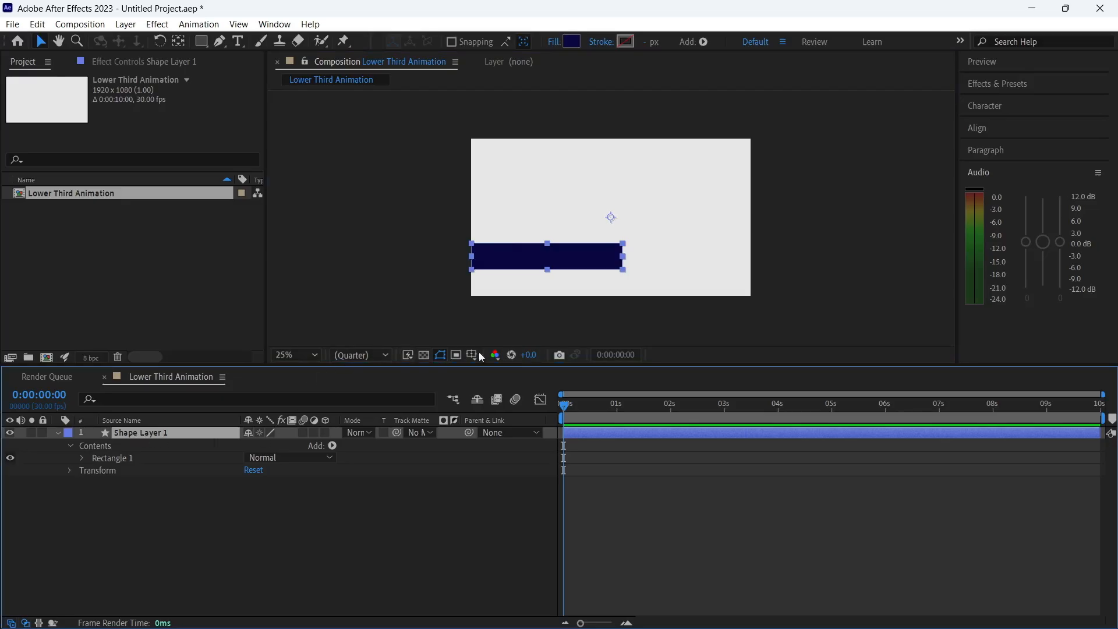
right_click(153, 433)
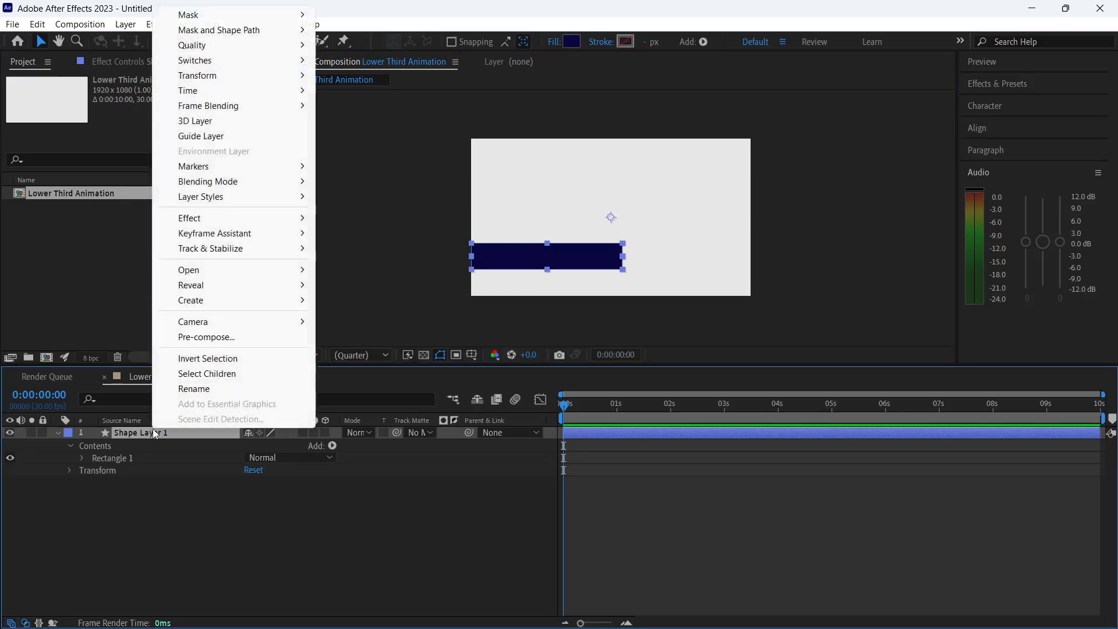
click(190, 385)
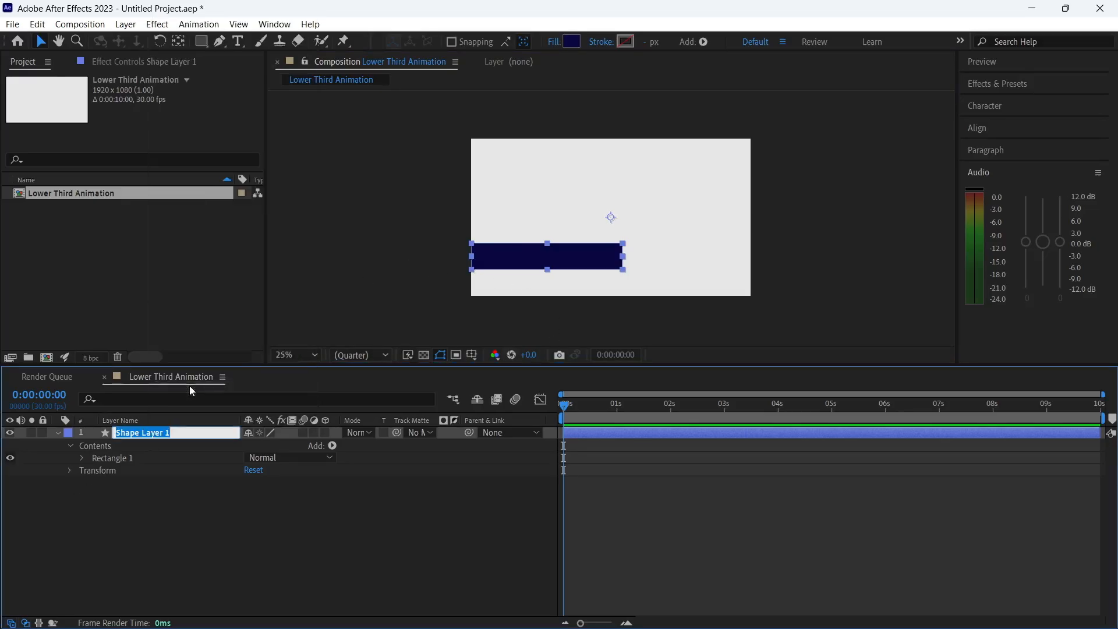
key(Caps_Lock)
text(B)
key(Caps_Lock)
text(ack)
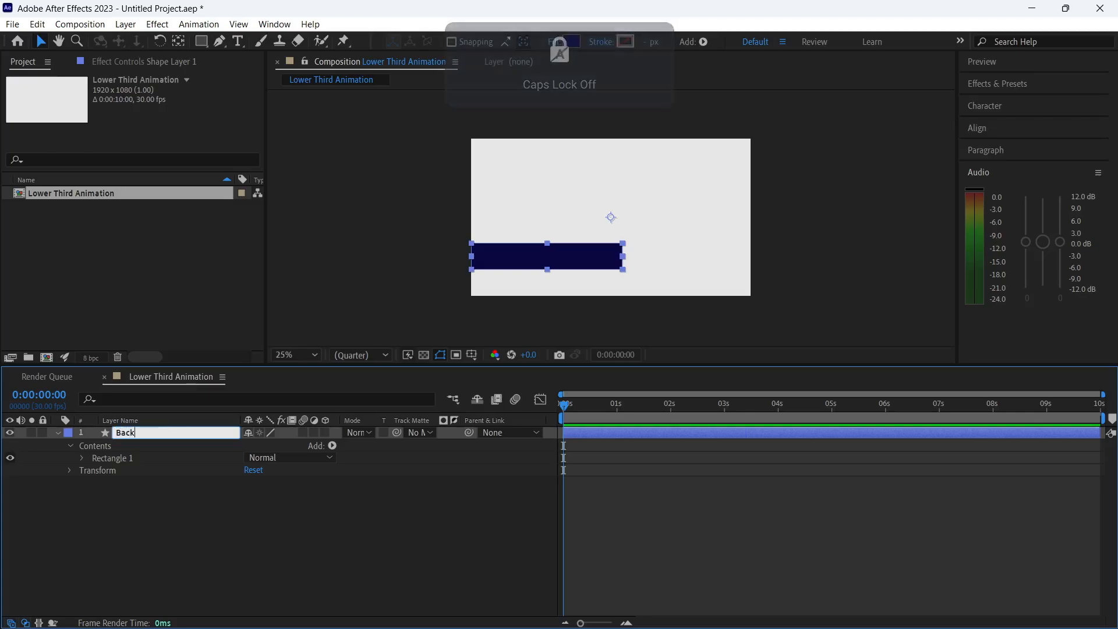
text(ground)
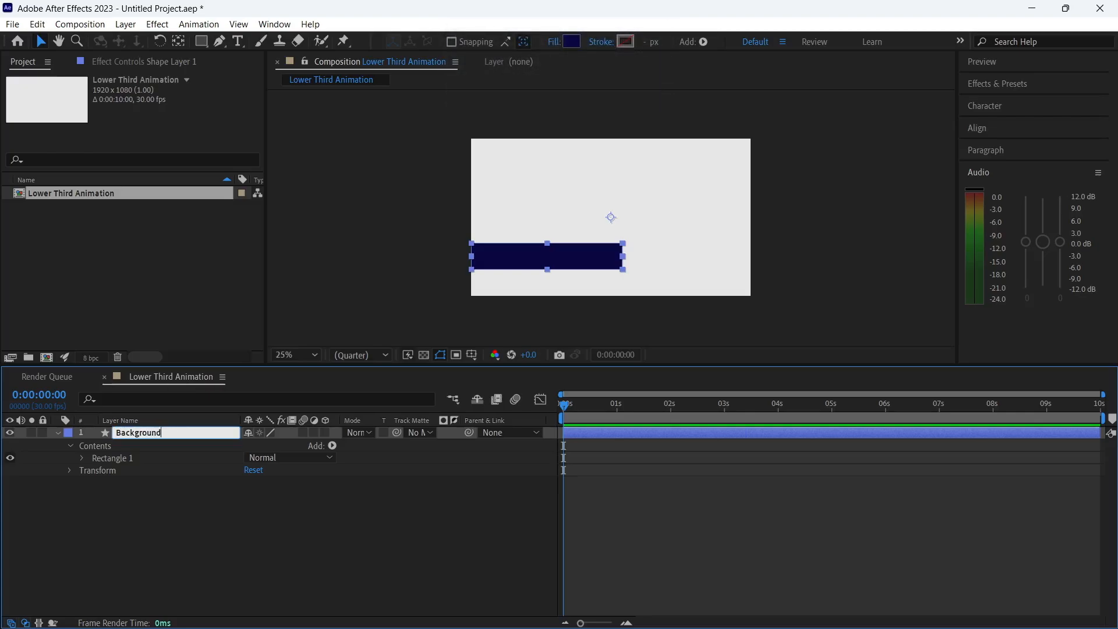
key(Caps_Lock)
text(B)
key(Caps_Lock)
text(ar)
key(Return)
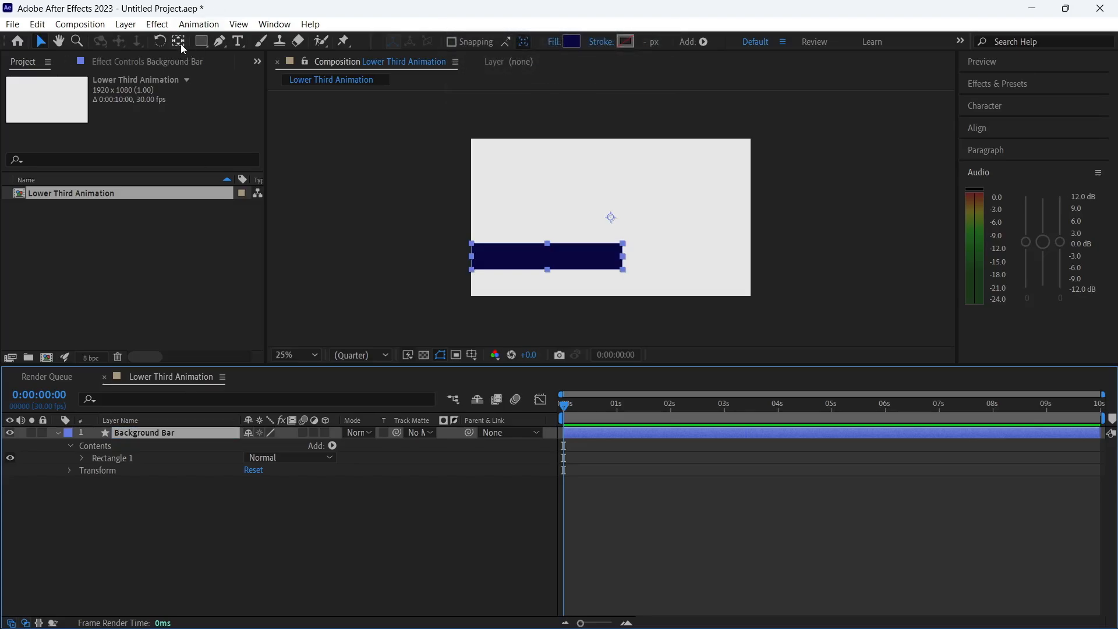
Step: Move the bar's anchor point to the middle of its left edge with the Pan Behind tool
scroll(600, 236, up, 2)
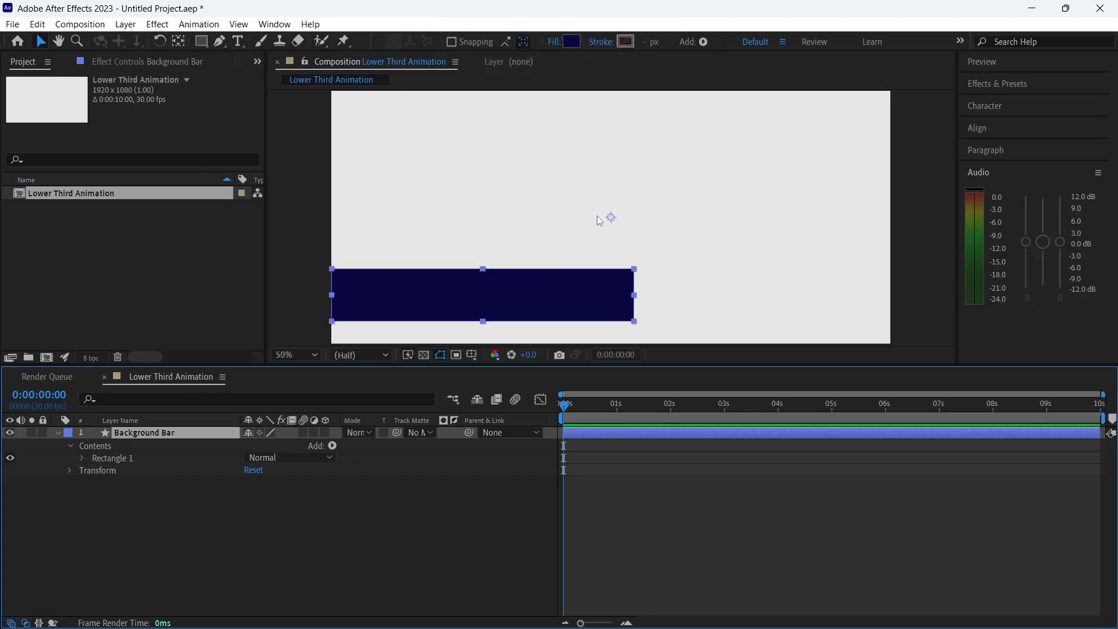
click(176, 43)
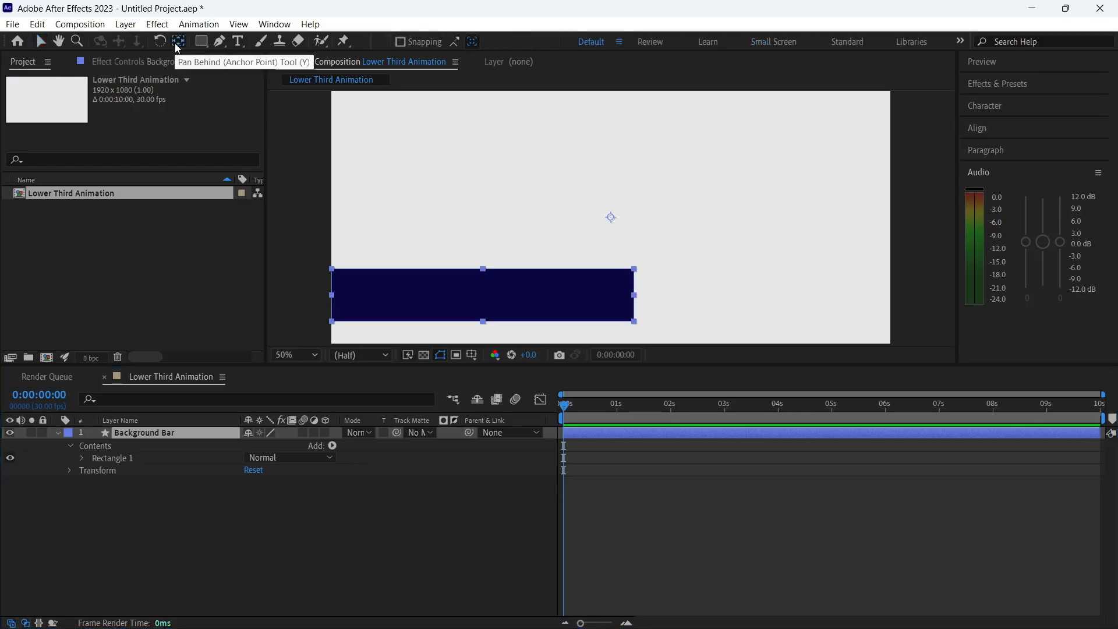
drag(611, 218, 919, 177)
scroll(334, 300, up, 2)
key(space)
mouse_move(481, 251)
mouse_down()
mouse_move(579, 237)
mouse_move(569, 249)
mouse_move(565, 235)
mouse_move(489, 234)
mouse_up()
scroll(593, 234, up, 2)
key(space)
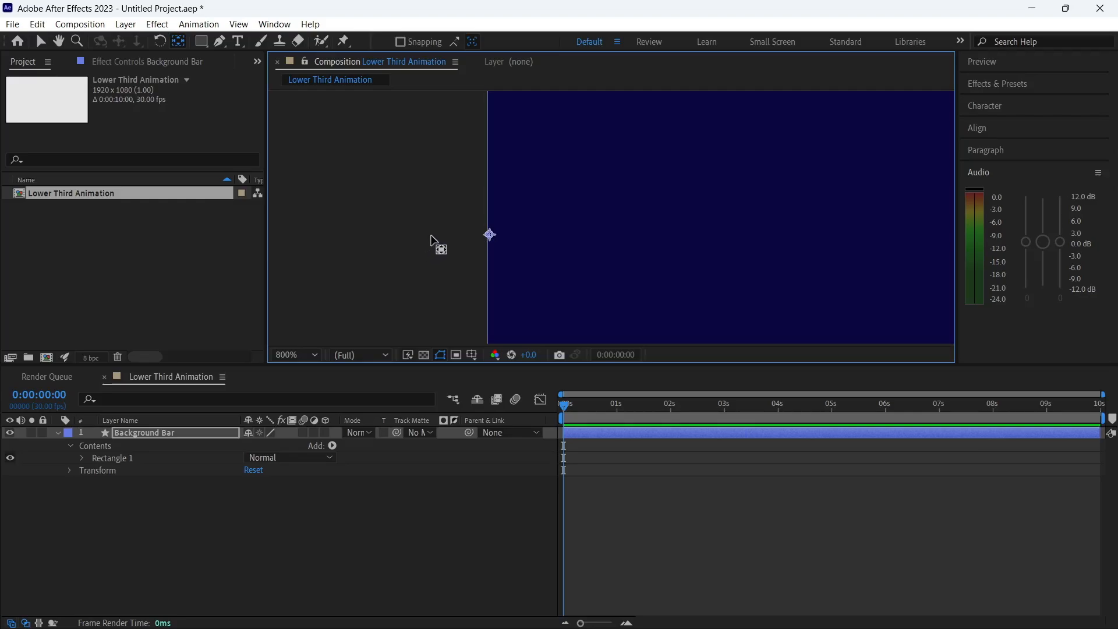
scroll(422, 245, down, 10)
key(h)
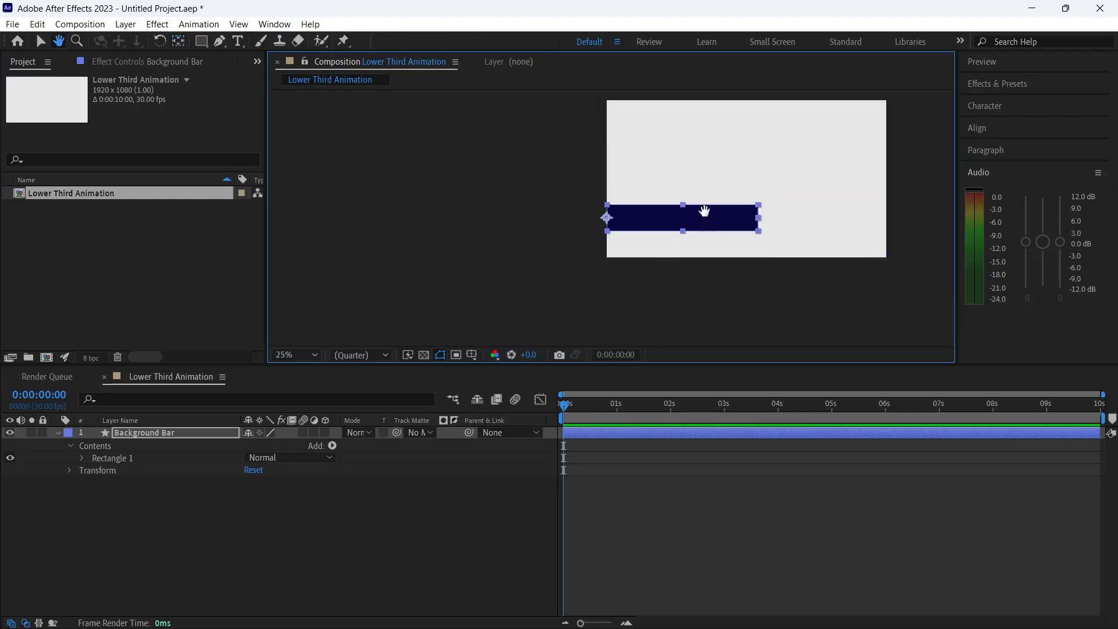
drag(704, 212, 558, 255)
click(40, 41)
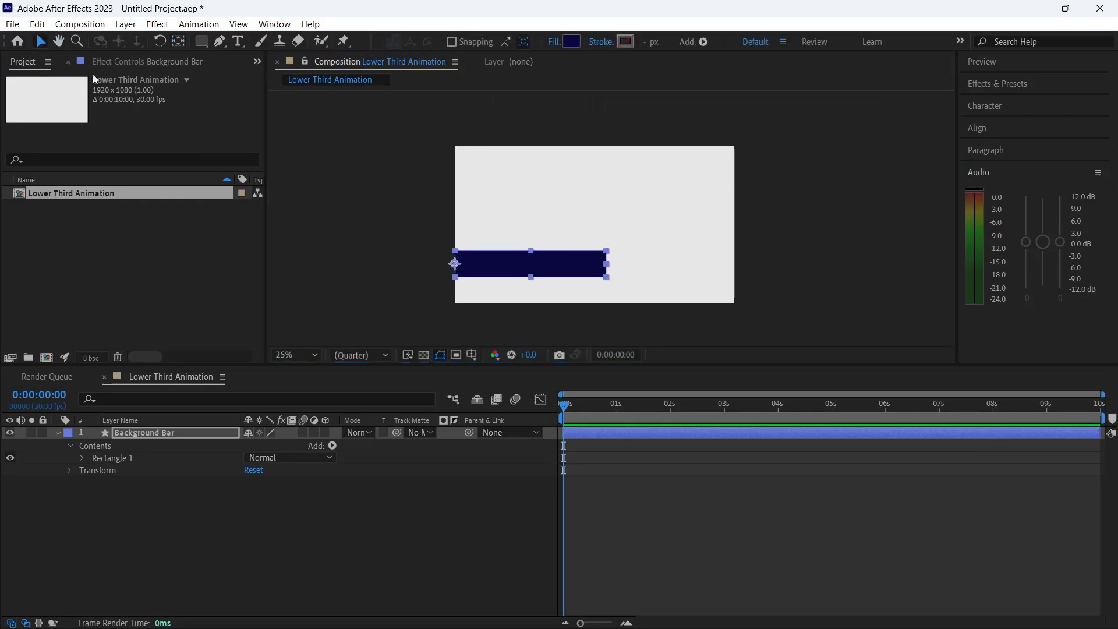
Step: Collapse the Background Bar layer's properties and select the bar in the composition
click(387, 247)
scroll(481, 261, up, 2)
drag(481, 261, 476, 235)
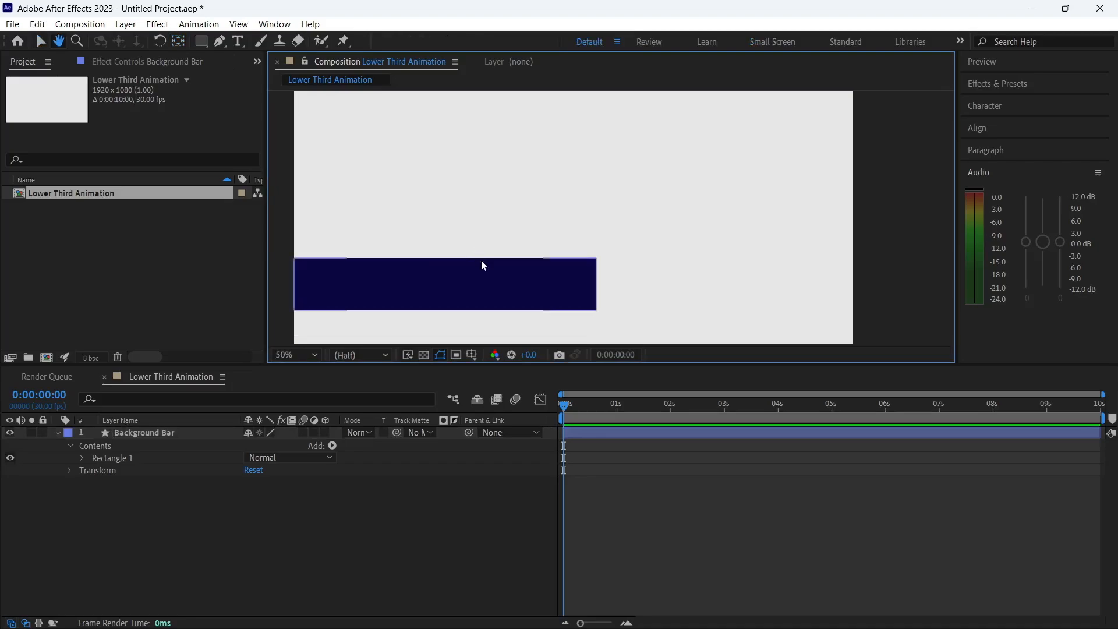
scroll(481, 260, down, 2)
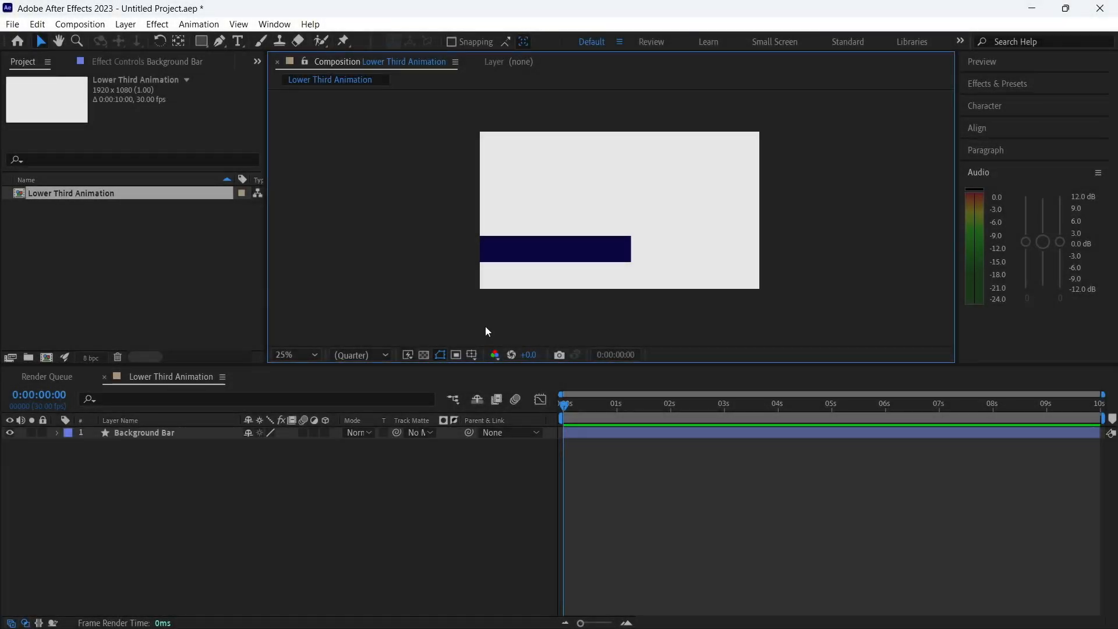
click(510, 261)
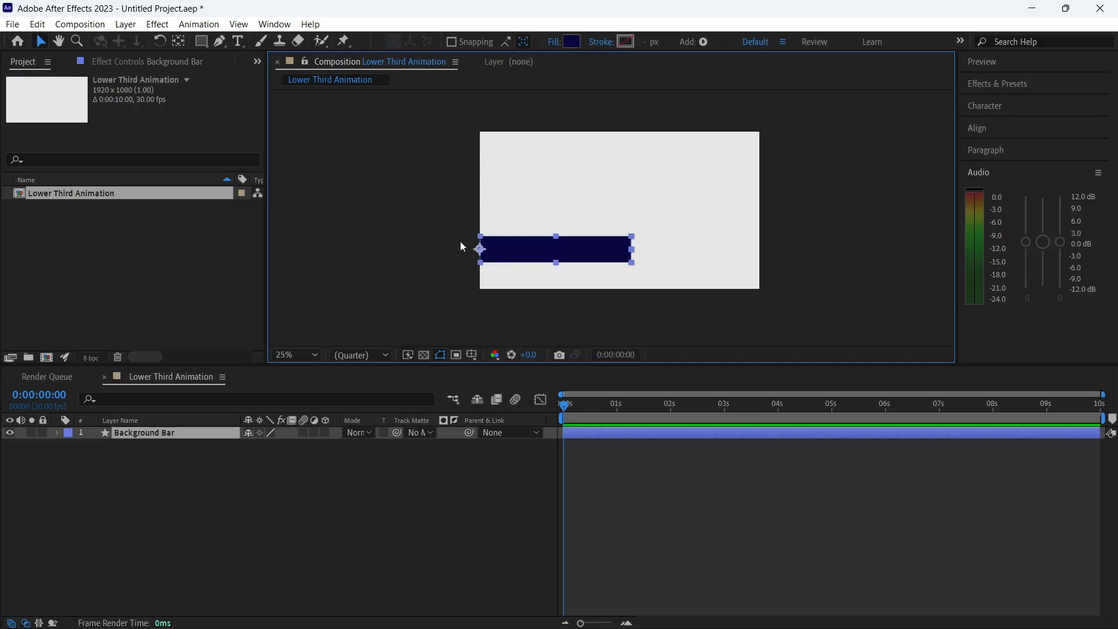
Step: Move the bar horizontally to just outside the composition's left edge, at about X -1037.5, and set a Position keyframe at 0 seconds
key(p)
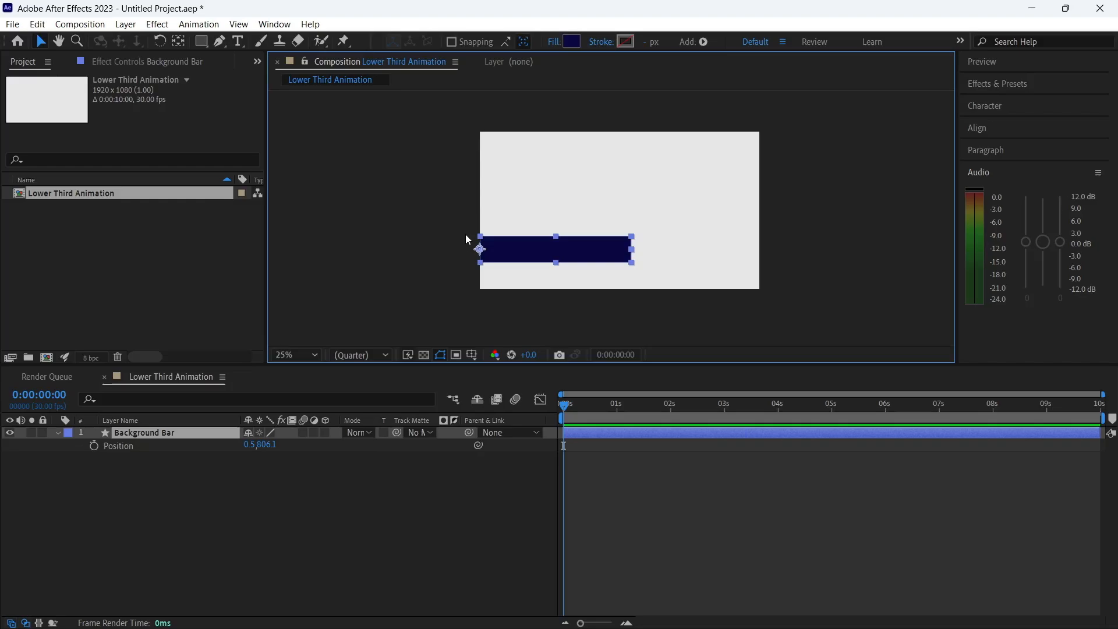
drag(595, 410, 542, 411)
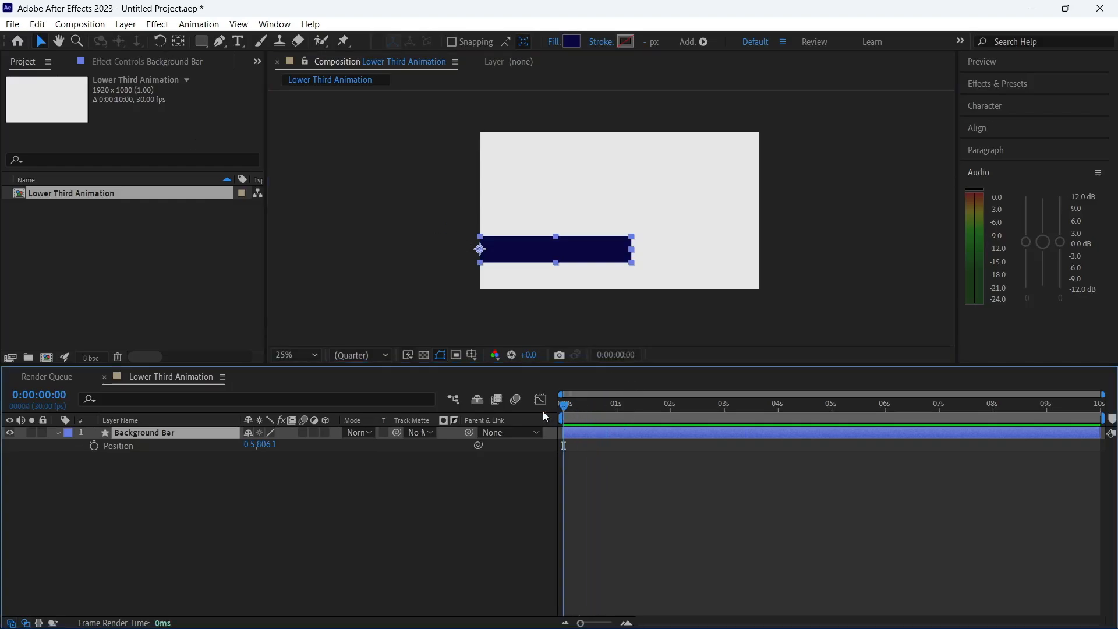
scroll(491, 249, up, 1)
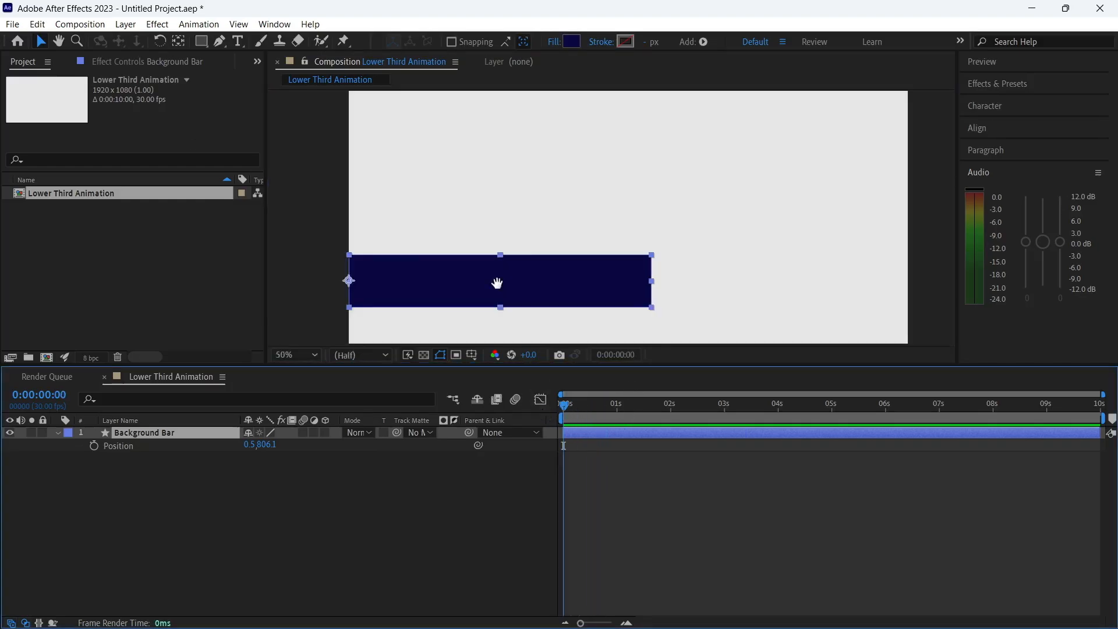
drag(497, 283, 599, 268)
drag(759, 274, 459, 277)
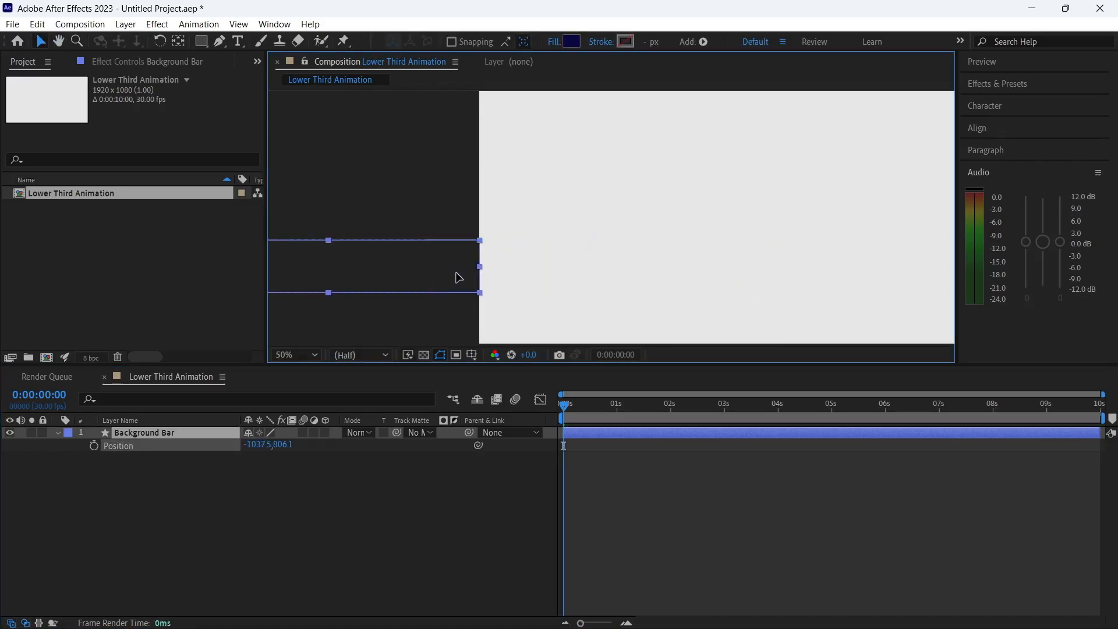
scroll(458, 271, down, 1)
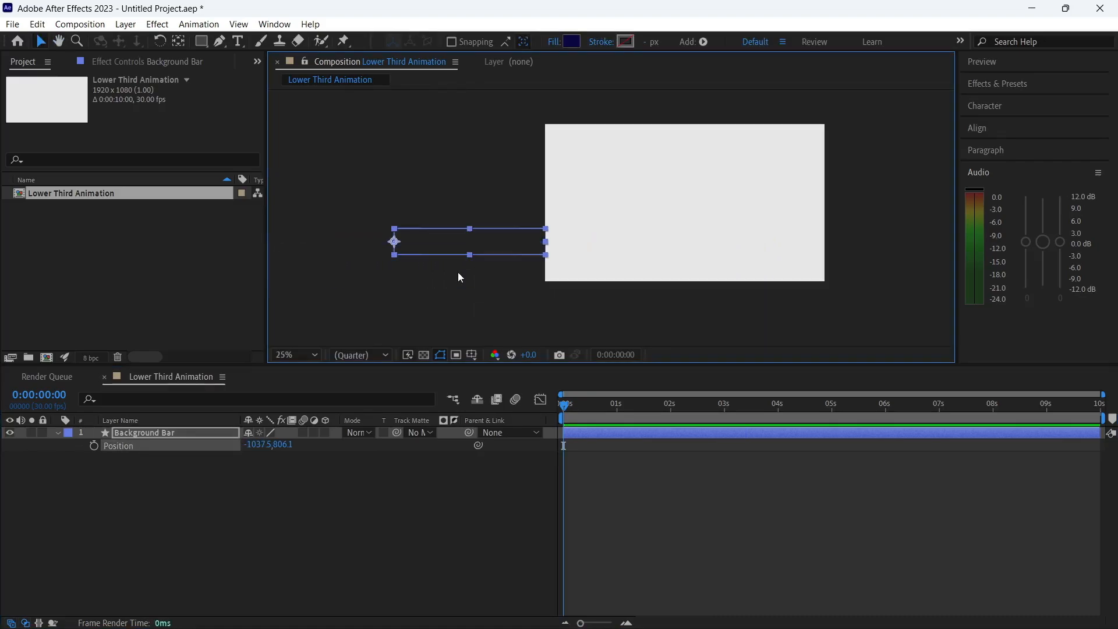
click(93, 446)
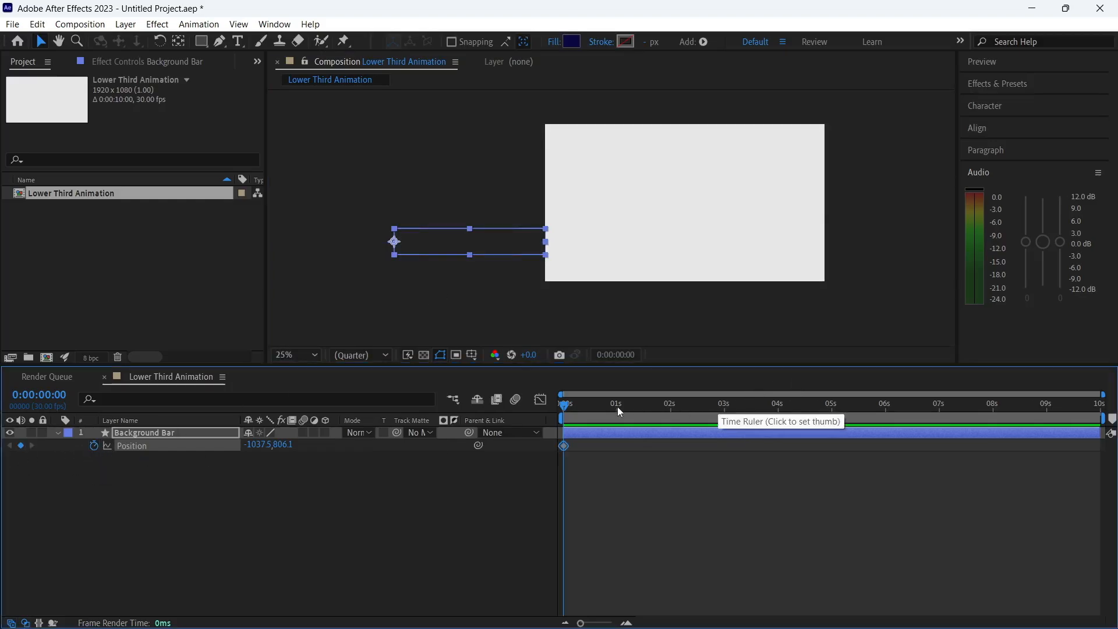
Step: At 1 second, align the bar to the composition's left edge to keyframe its end position, and preview the slide-in
drag(566, 409, 617, 417)
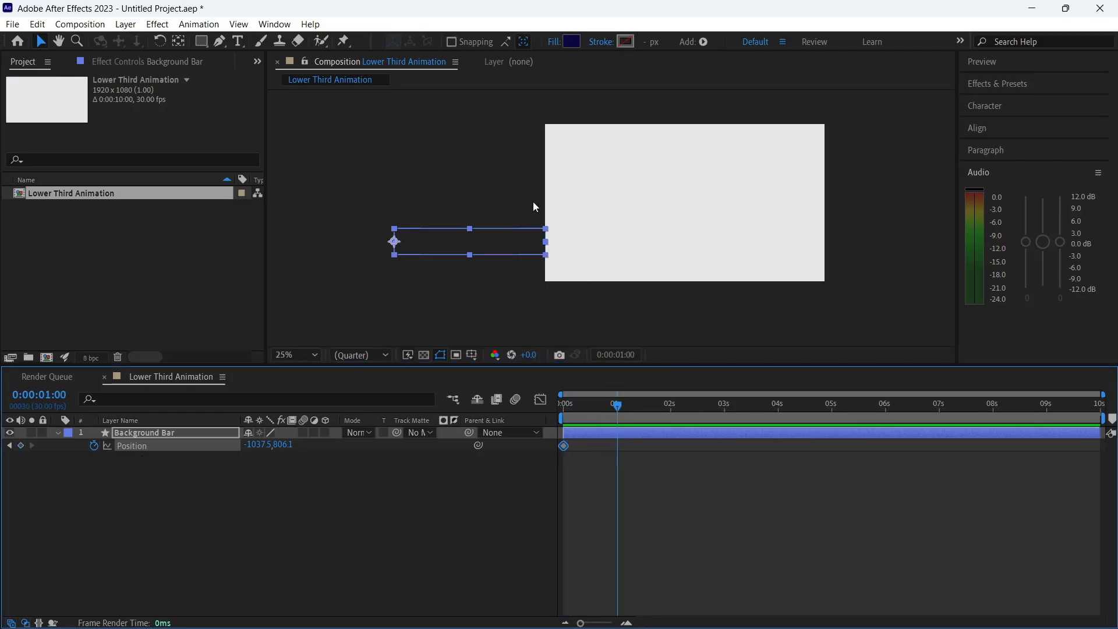
click(980, 128)
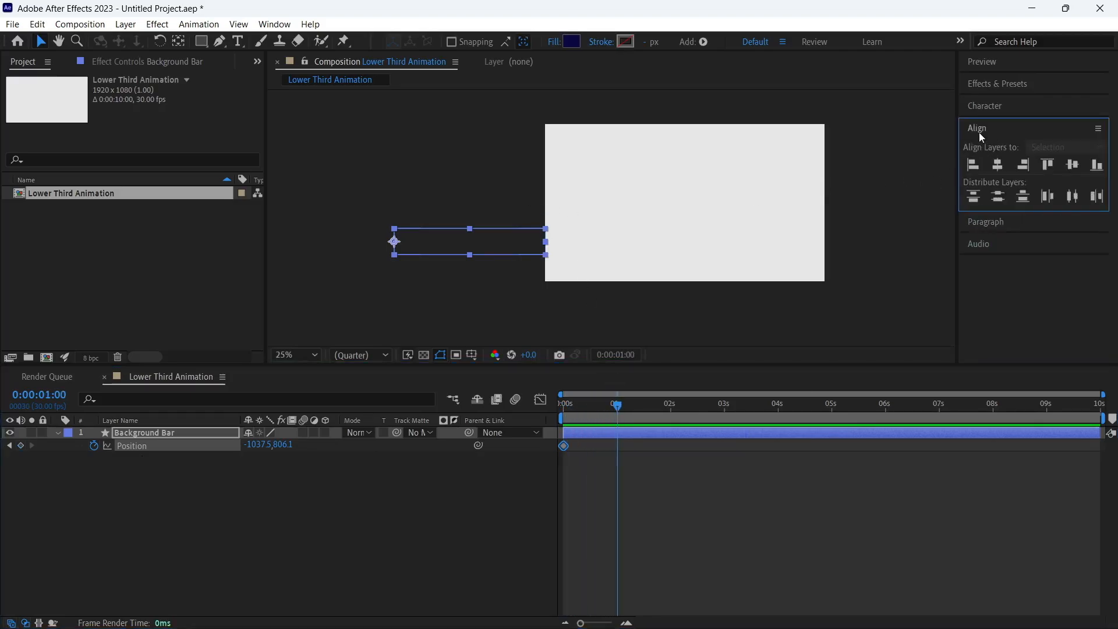
click(976, 168)
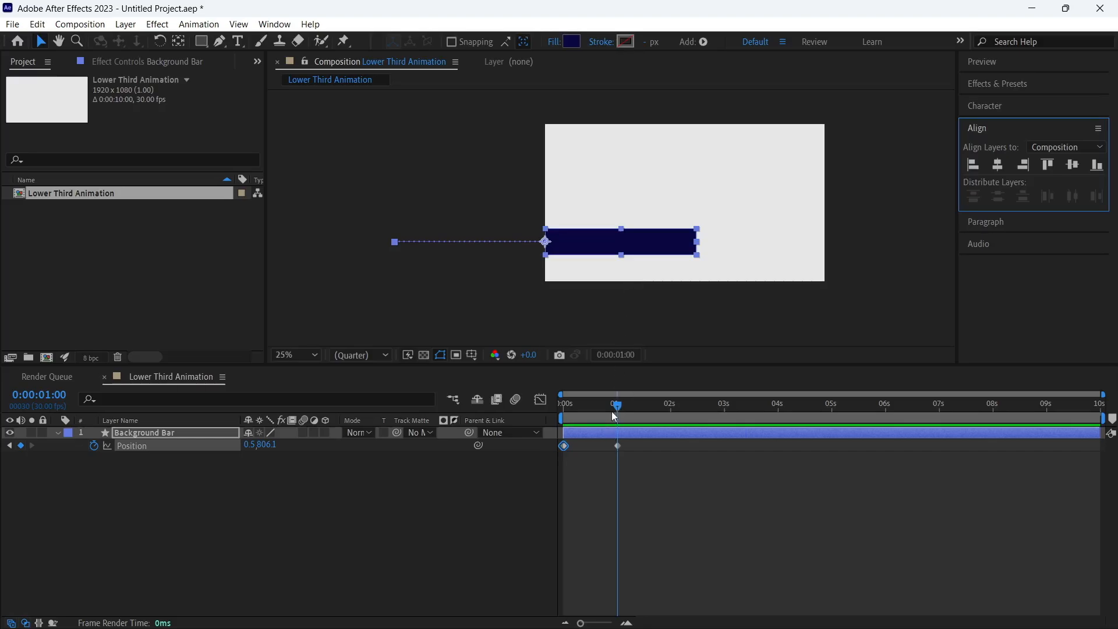
drag(615, 416, 541, 406)
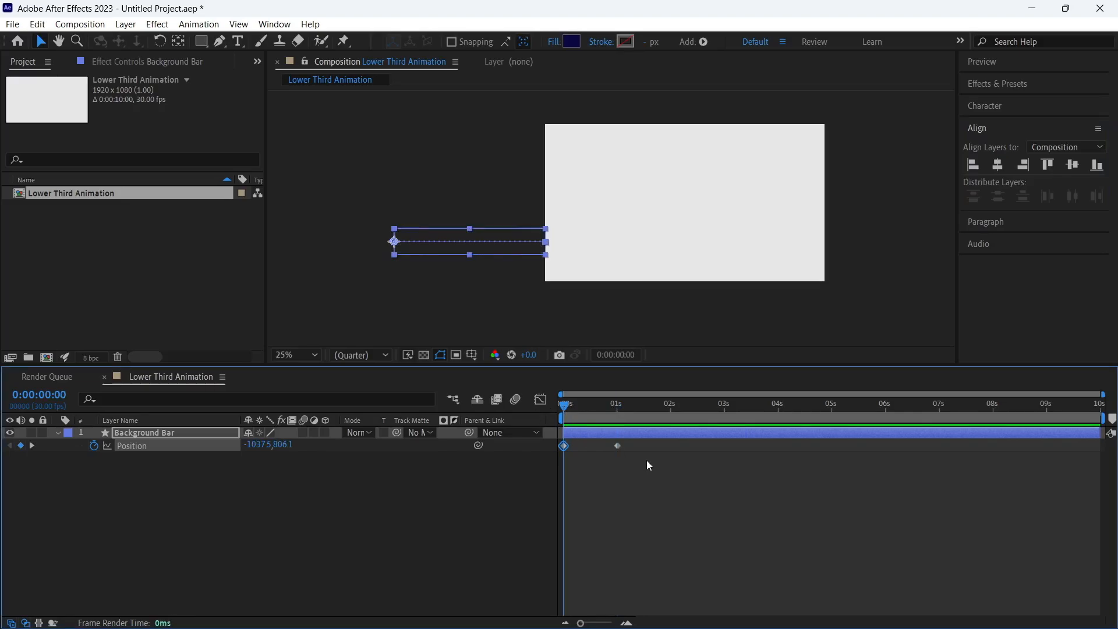
key(space)
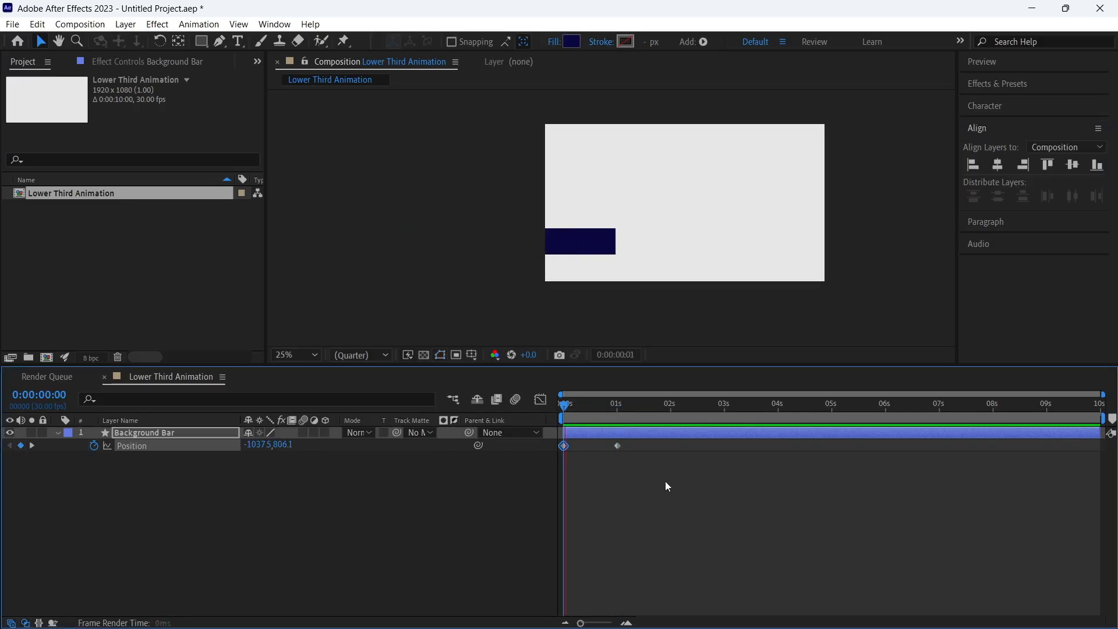
key(space)
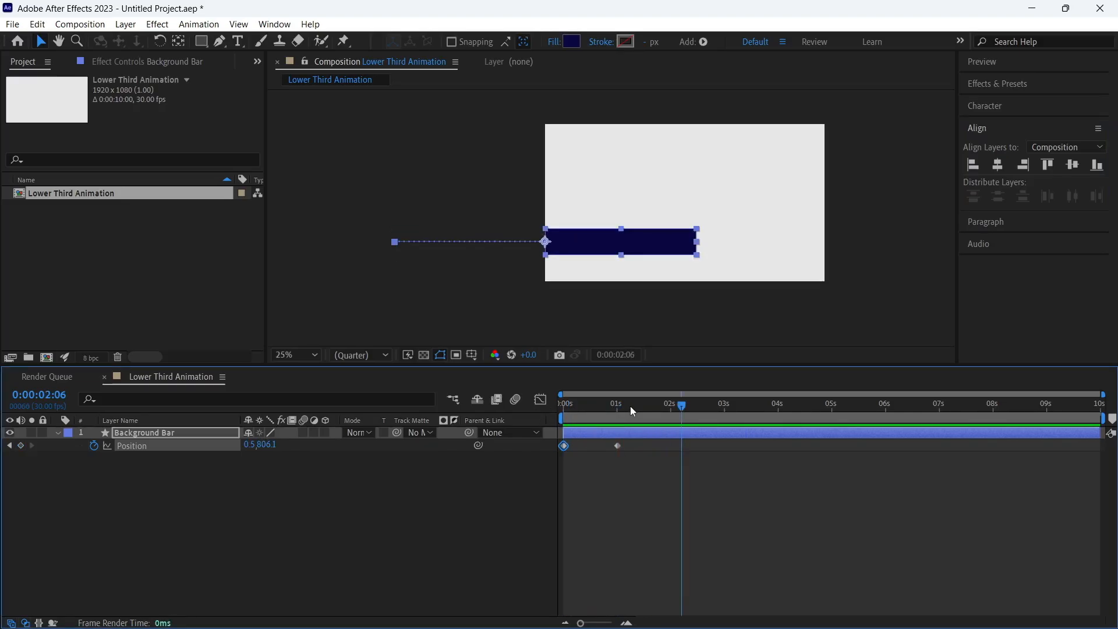
Step: Apply Easy Ease to both of the bar's Position keyframes and preview the animation from the start
drag(629, 406, 563, 427)
drag(625, 466, 558, 445)
right_click(617, 446)
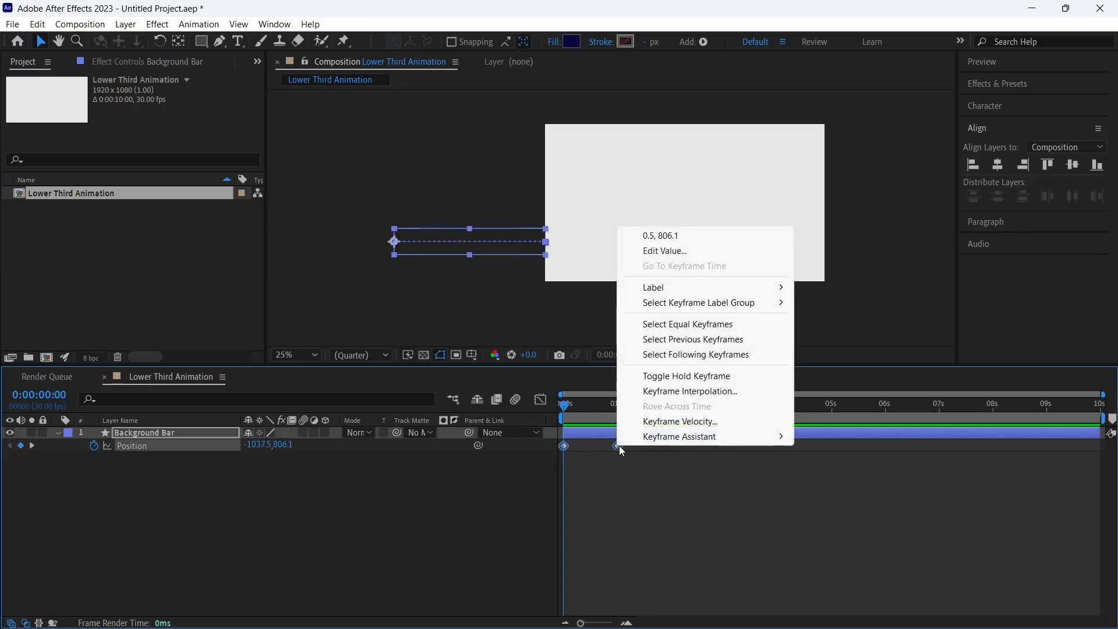
mouse_move(676, 438)
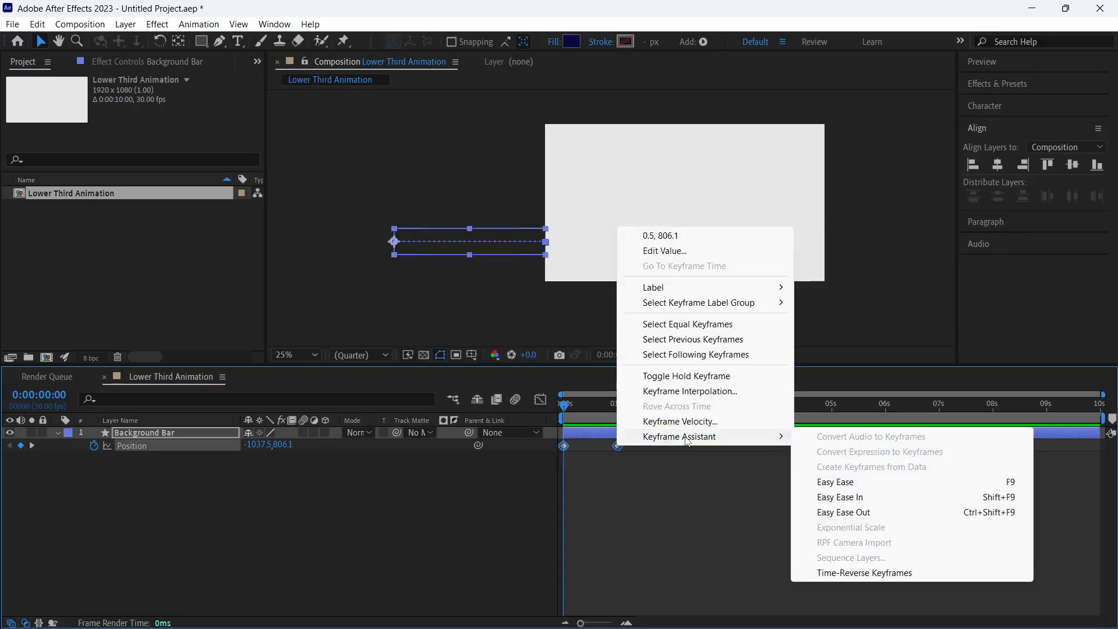
click(825, 486)
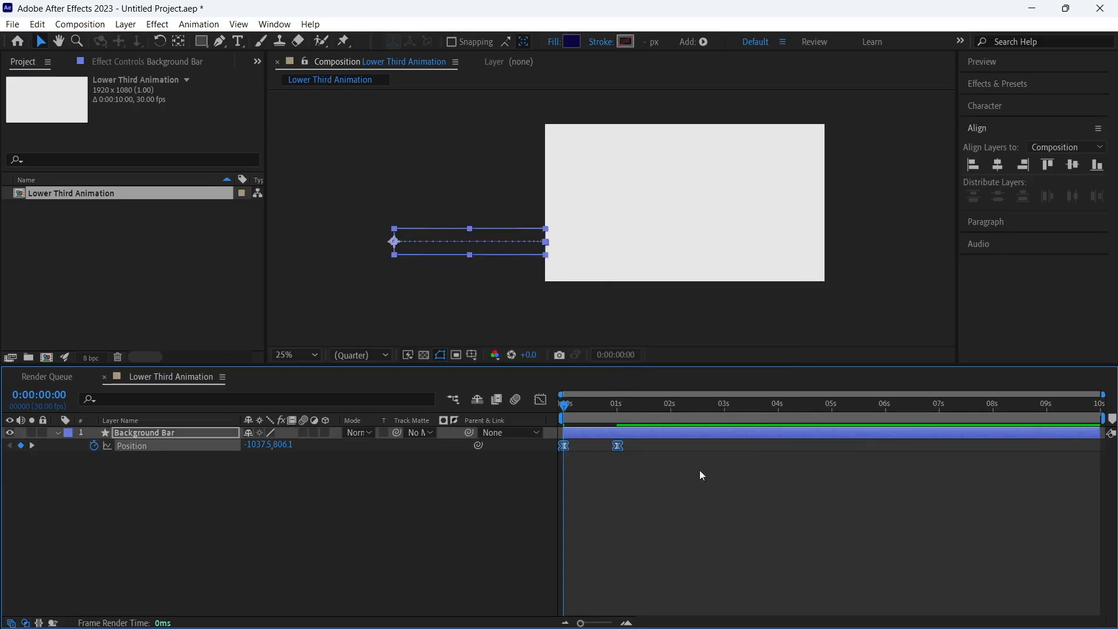
key(space)
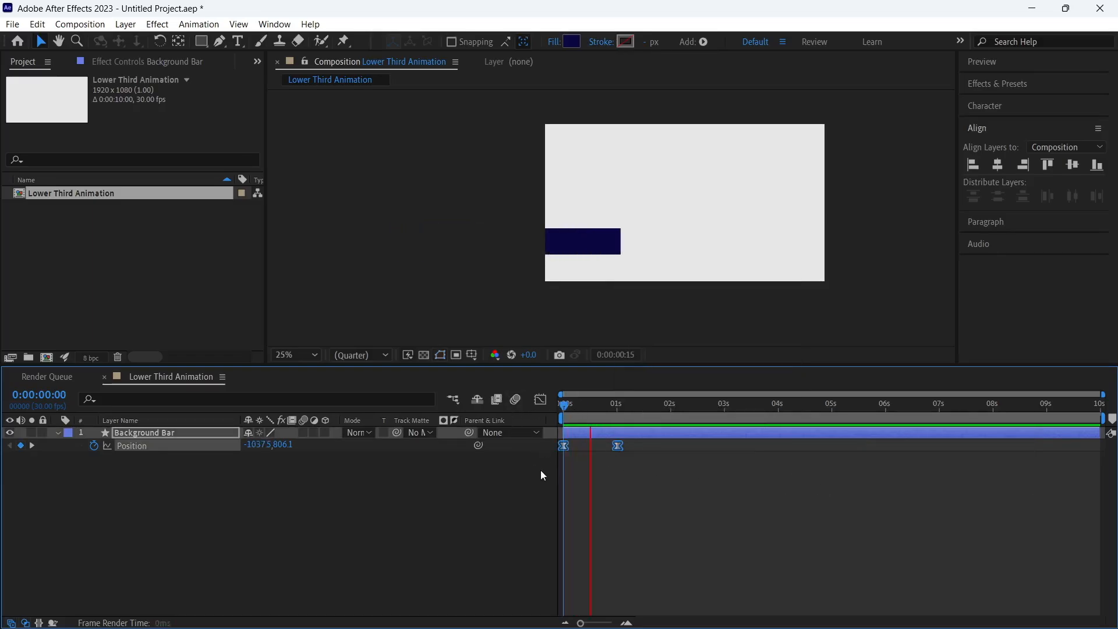
key(space)
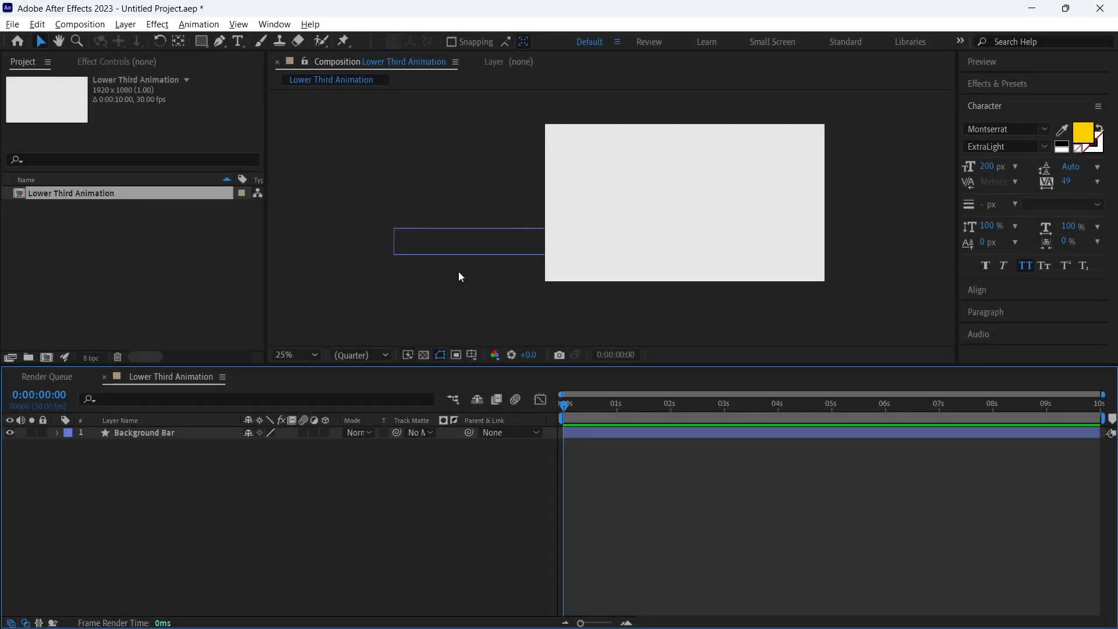
Step: Add a text layer containing the person's full name above the bar's area in the composition
key(t)
click(238, 41)
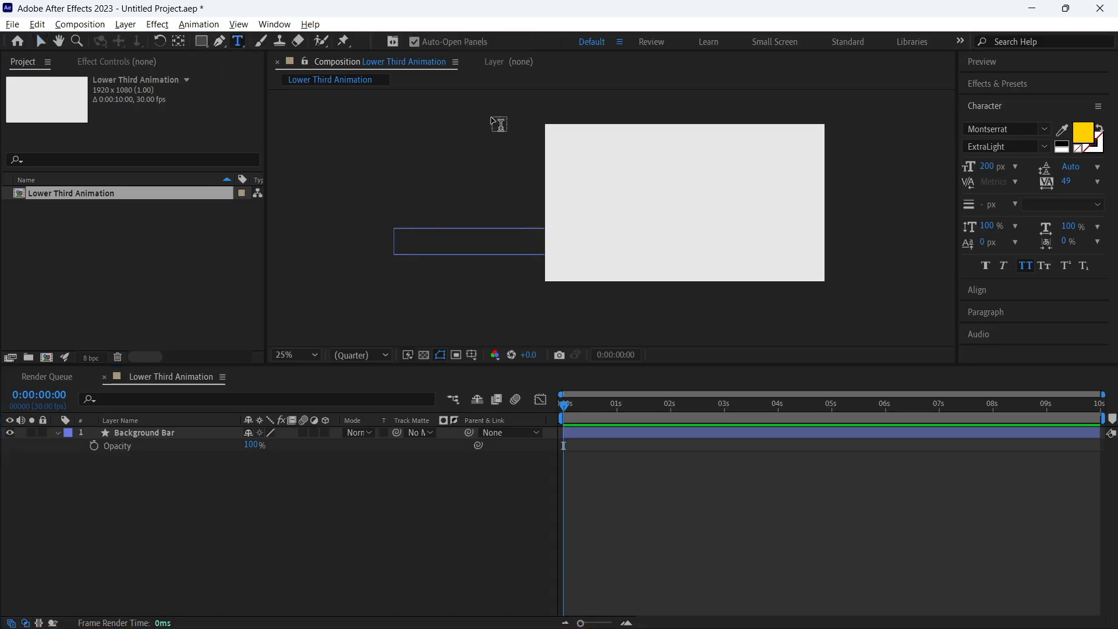
click(643, 187)
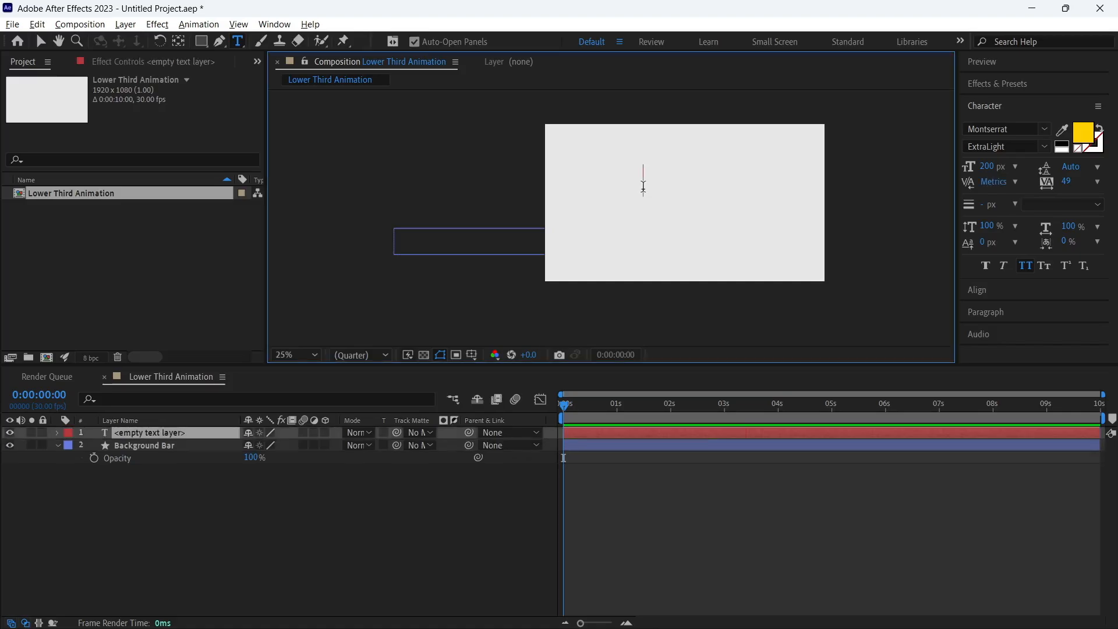
key(Caps_Lock)
text(J)
key(Caps_Lock)
text(ane)
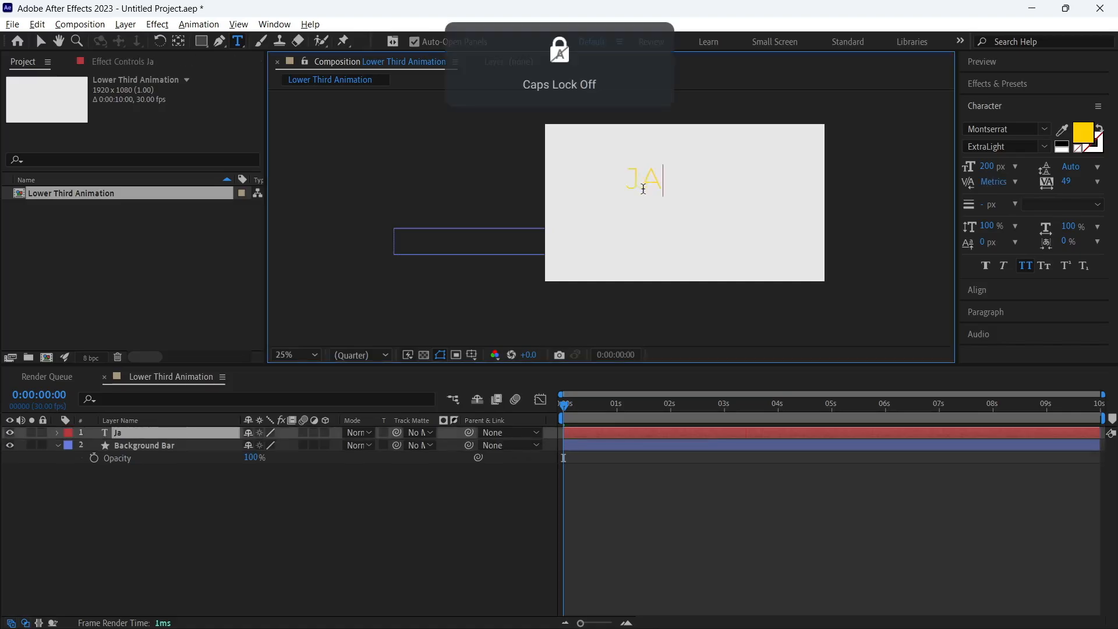
key(Caps_Lock)
text(D)
key(Caps_Lock)
text(oe)
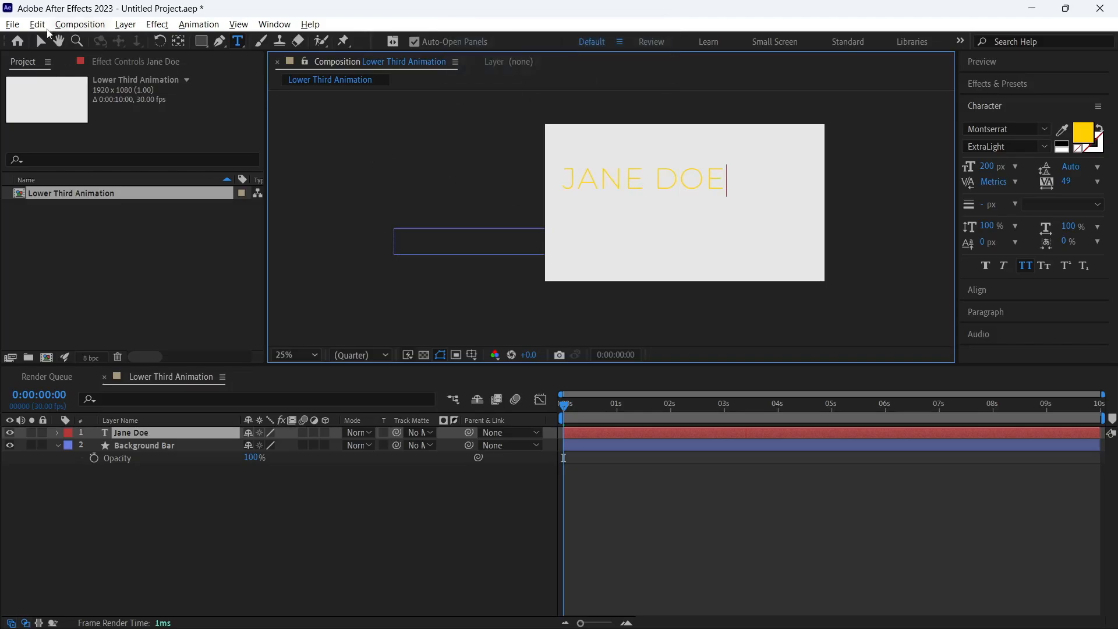
click(41, 42)
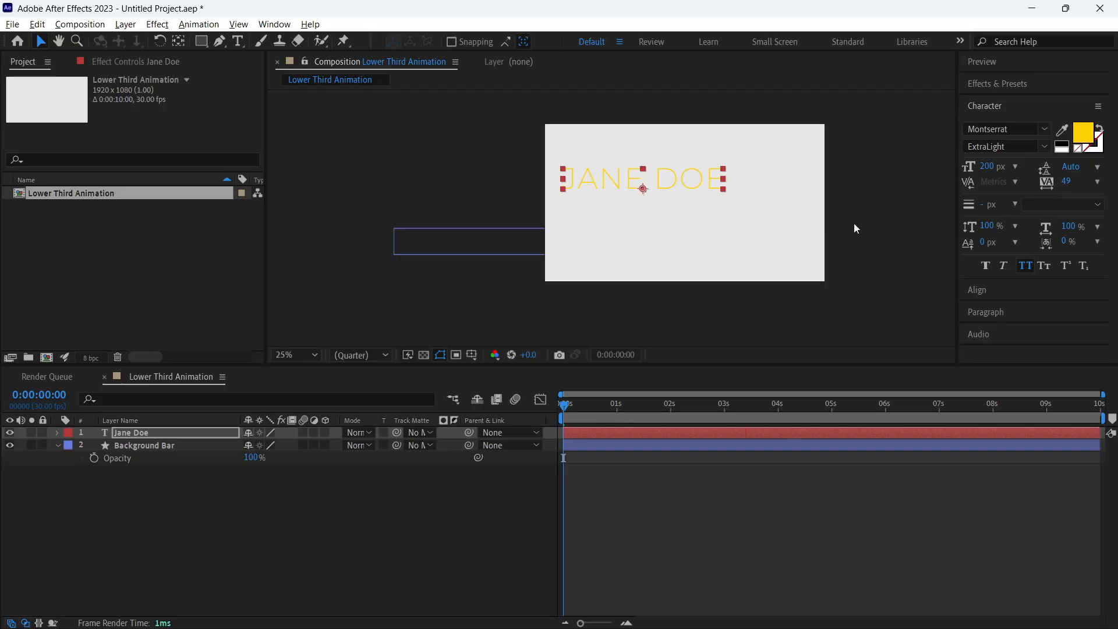
Step: Change the name text's font to Roboto Bold
click(1017, 130)
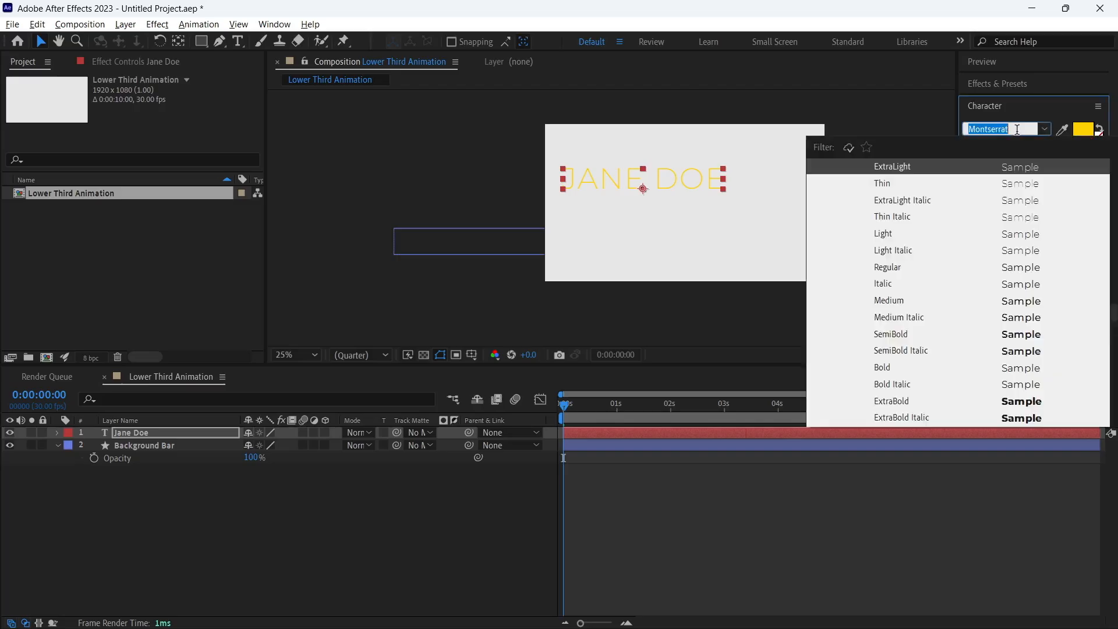
text(r)
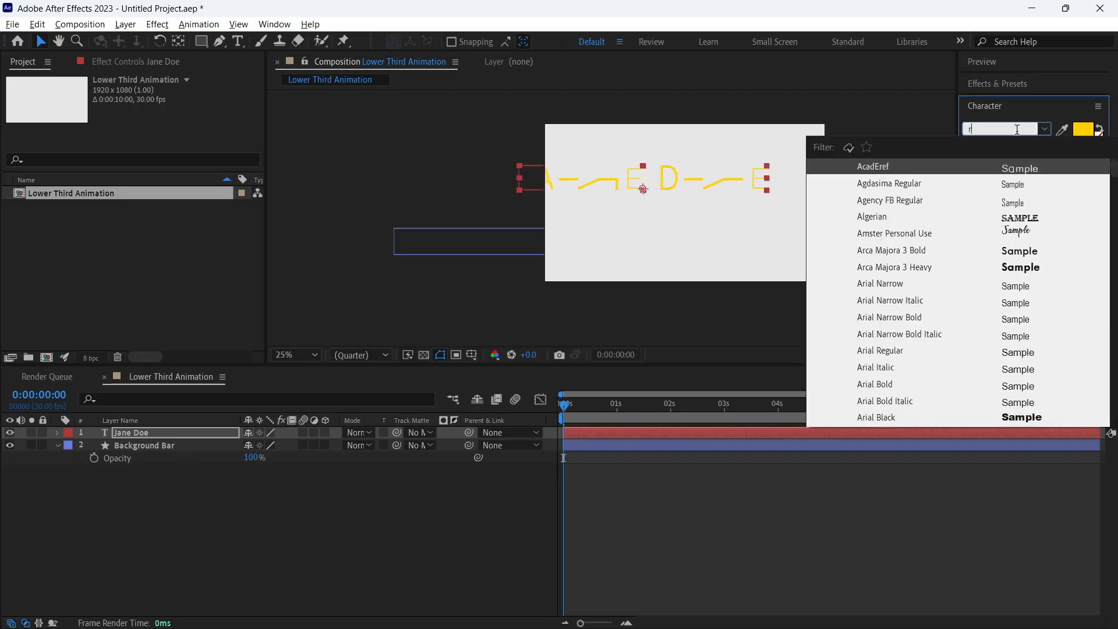
text(ob)
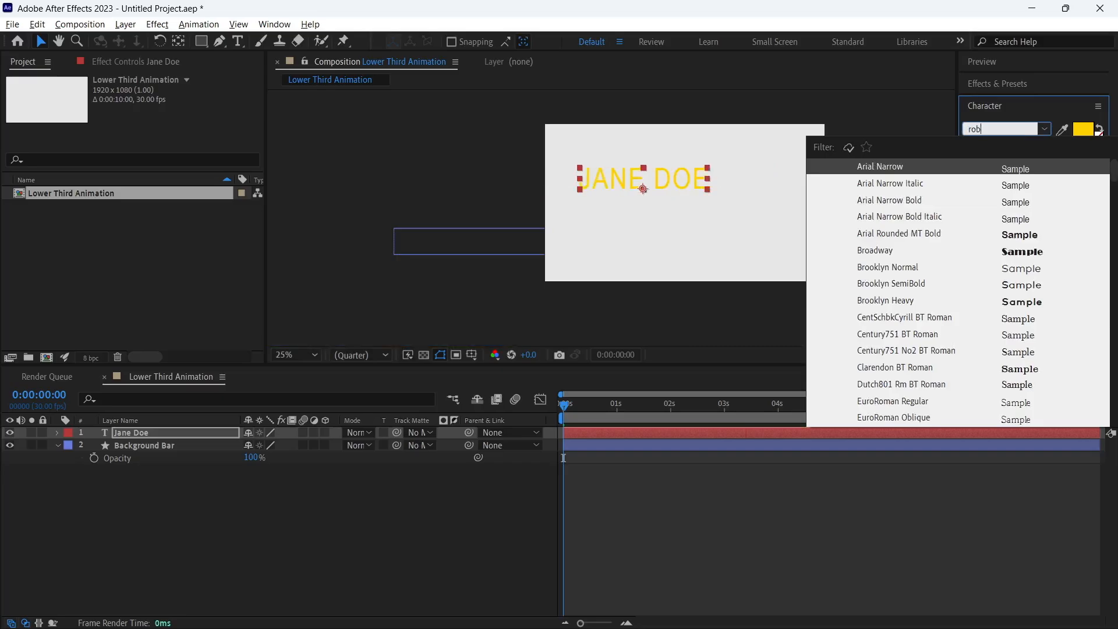
text(o)
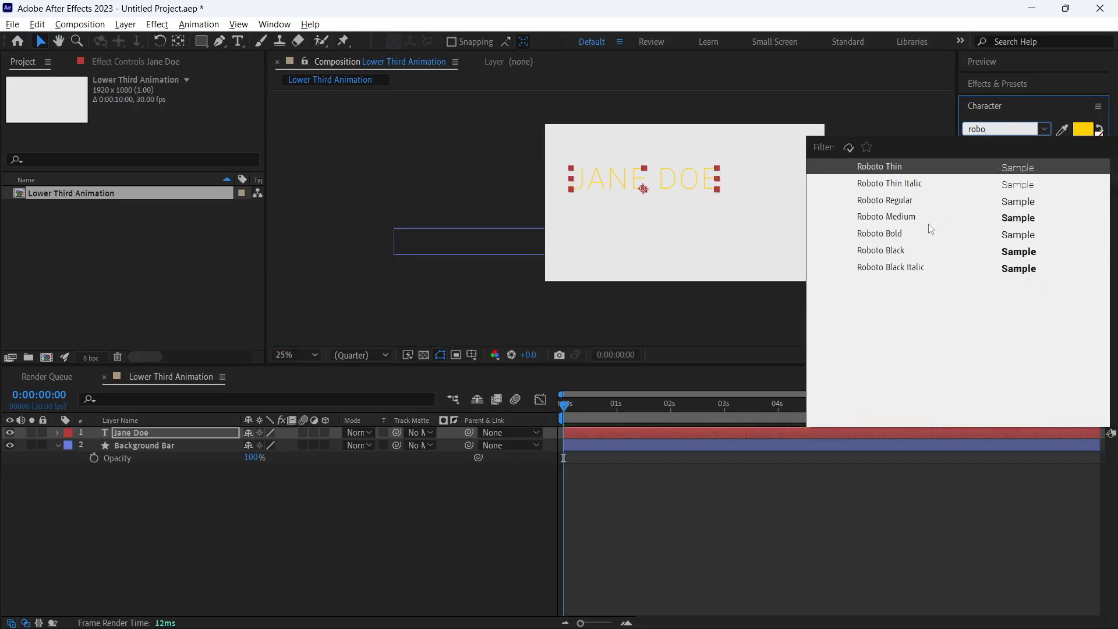
click(913, 234)
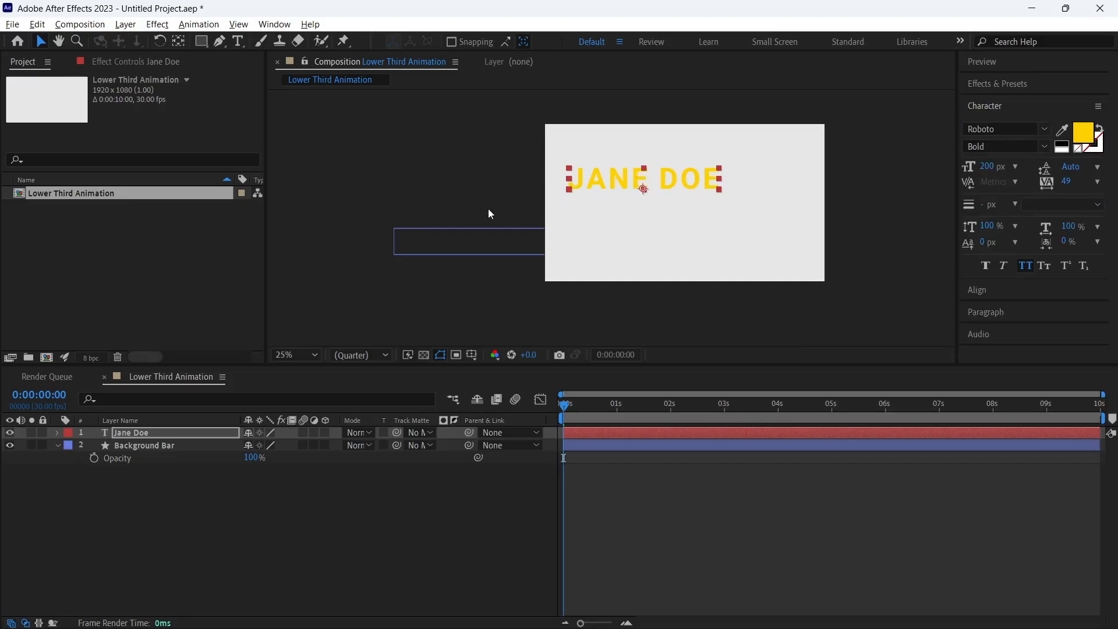
Step: Move the current time to 0:00:01:04 and position the name text over the navy bar
click(990, 167)
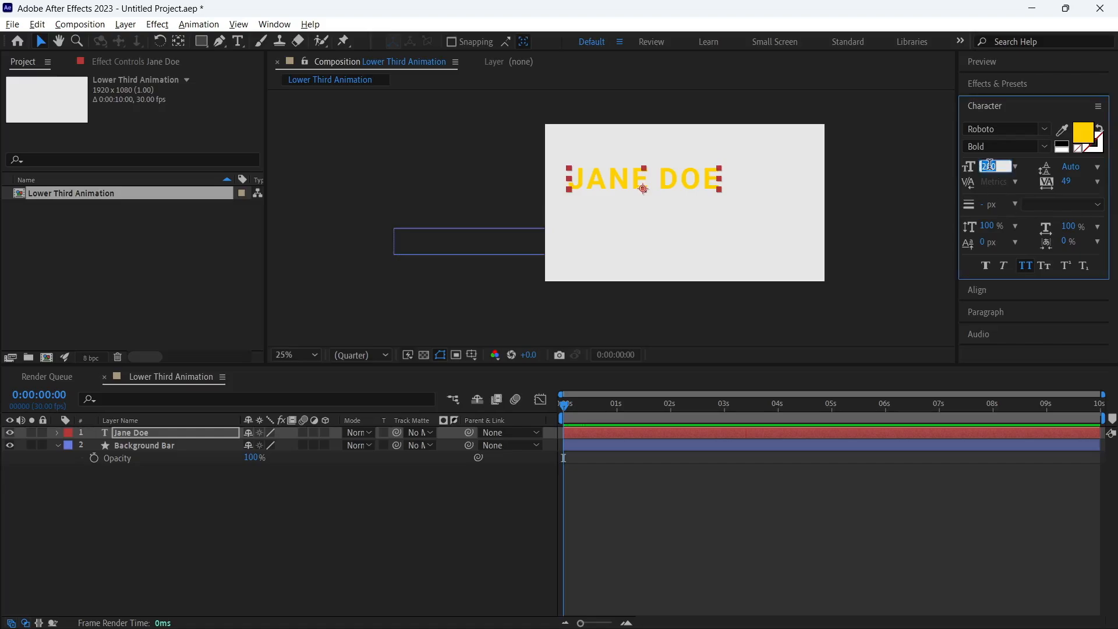
drag(570, 408, 624, 412)
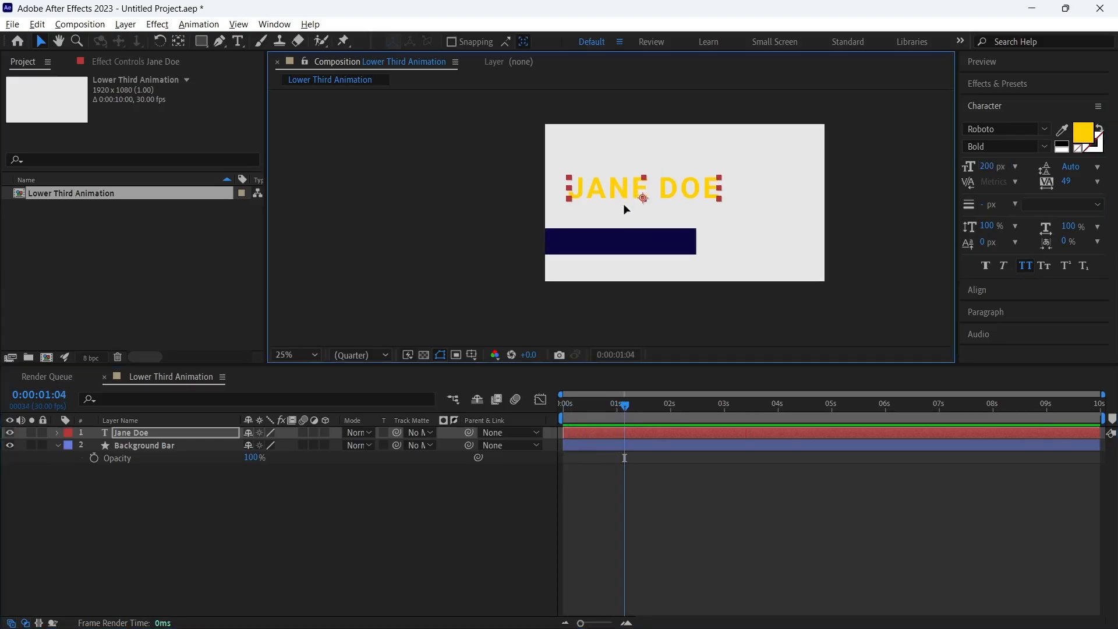
drag(641, 182, 642, 245)
Step: Try a font size of 150 px on the name text and check the fit against the bar up close
click(986, 169)
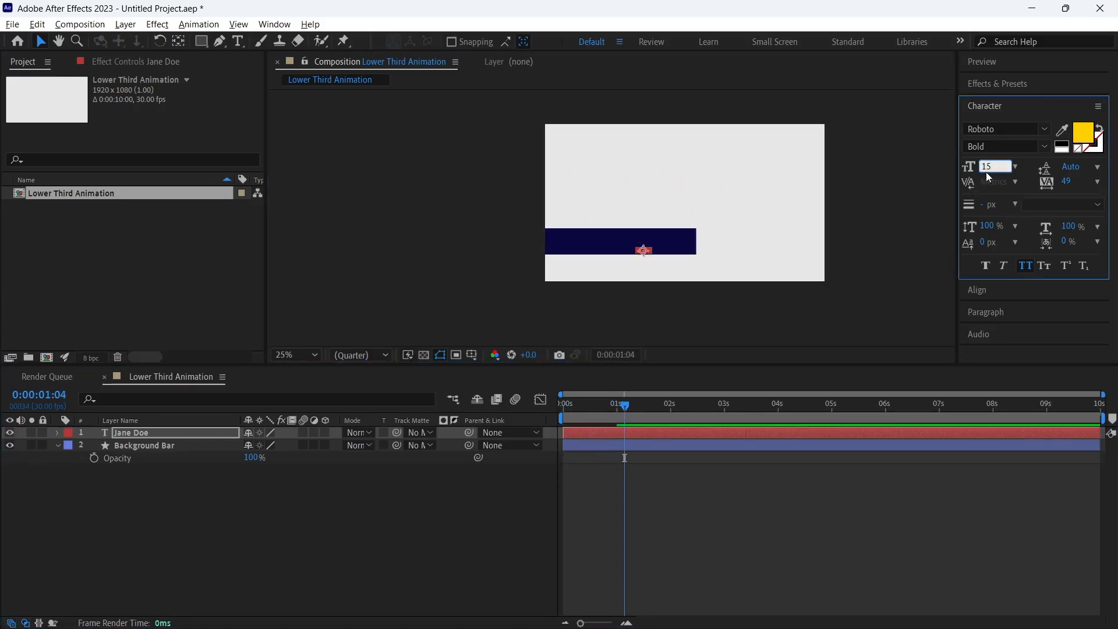
text(150)
key(Return)
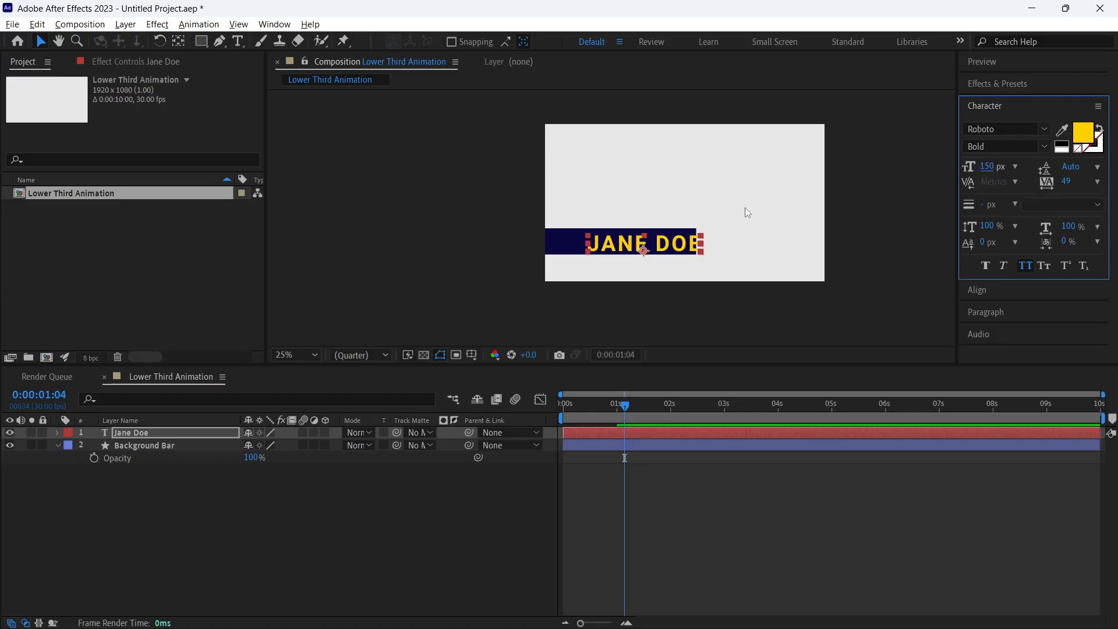
key(period)
key(period)
key(comma)
key(comma)
key(period)
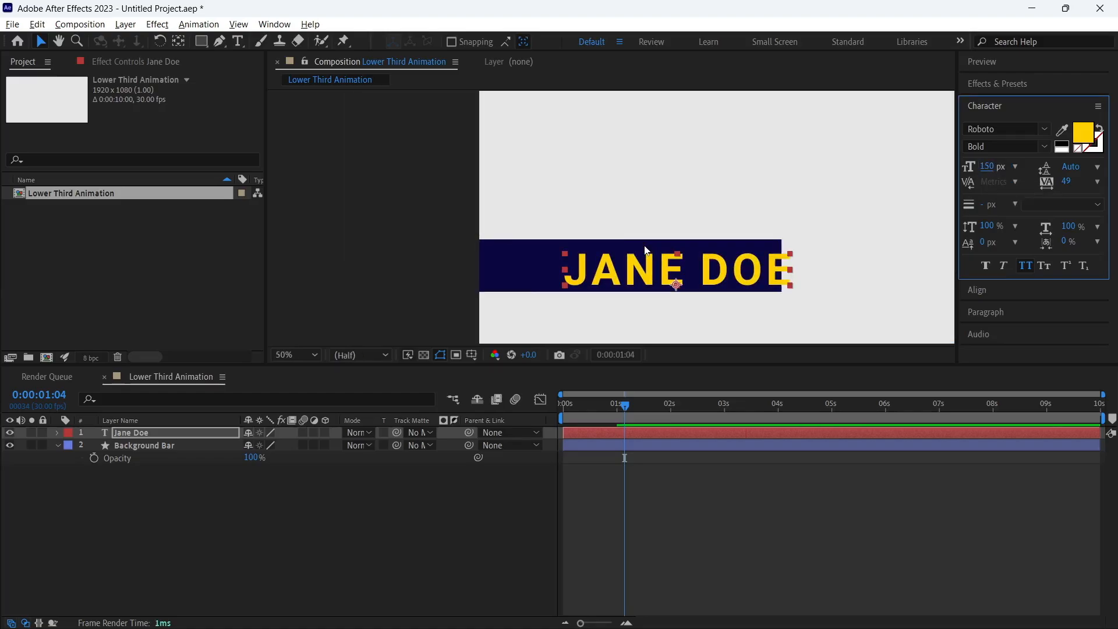
Step: Try the name text at 200 px and settle on a font size of 100 px
click(997, 166)
text(2)
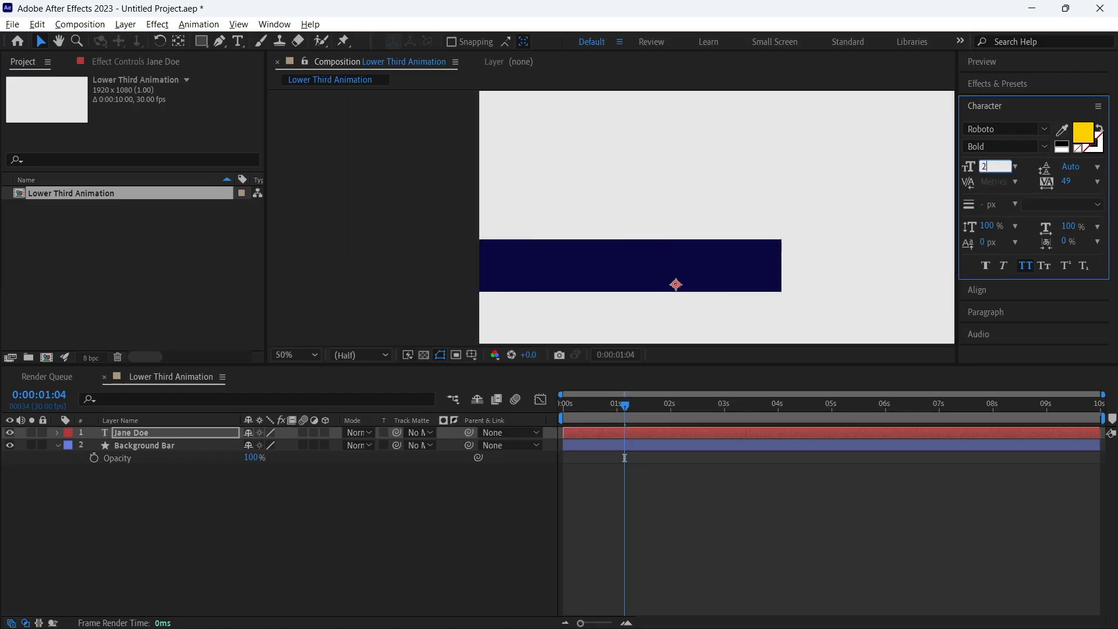
text(00)
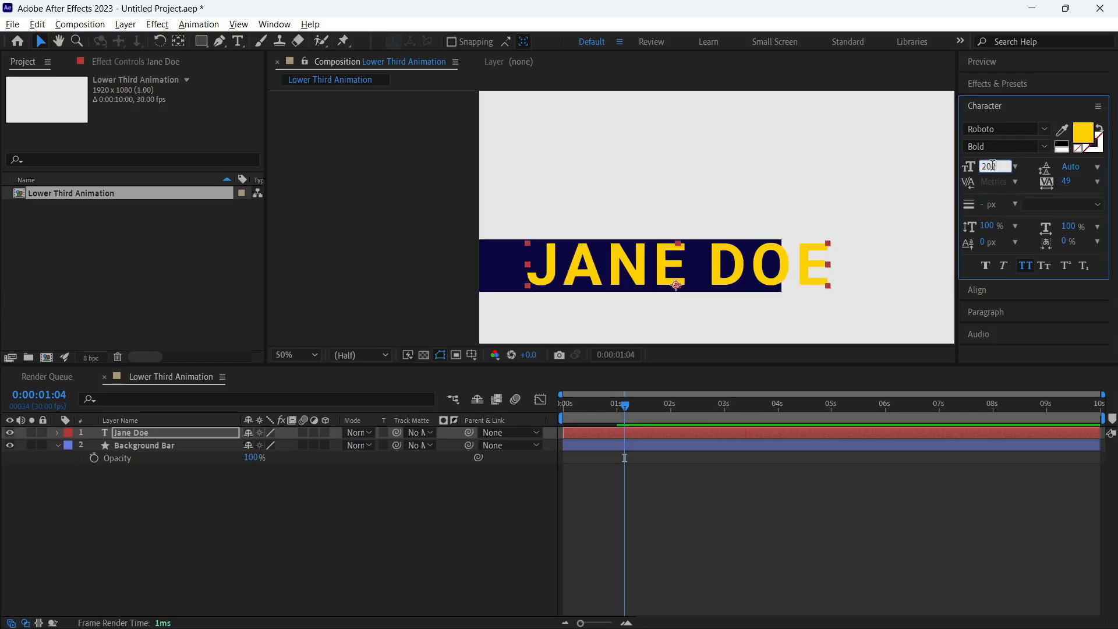
double_click(992, 166)
text(100)
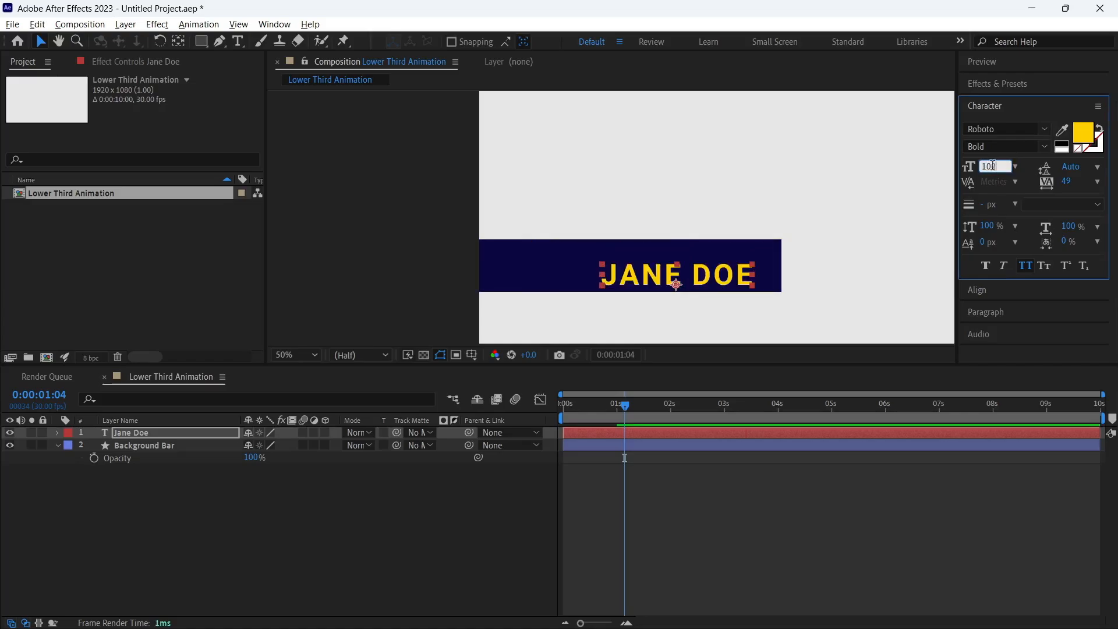
Step: Shift the name text up and left on the navy bar and set its font size to 84 px
key(Return)
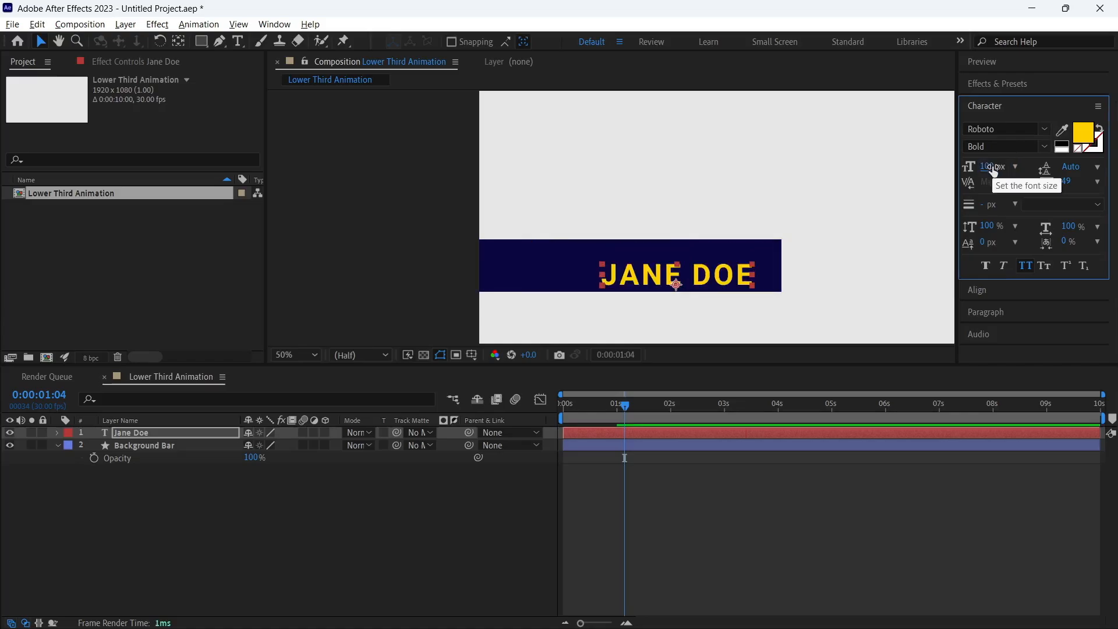
click(615, 278)
drag(614, 279, 552, 262)
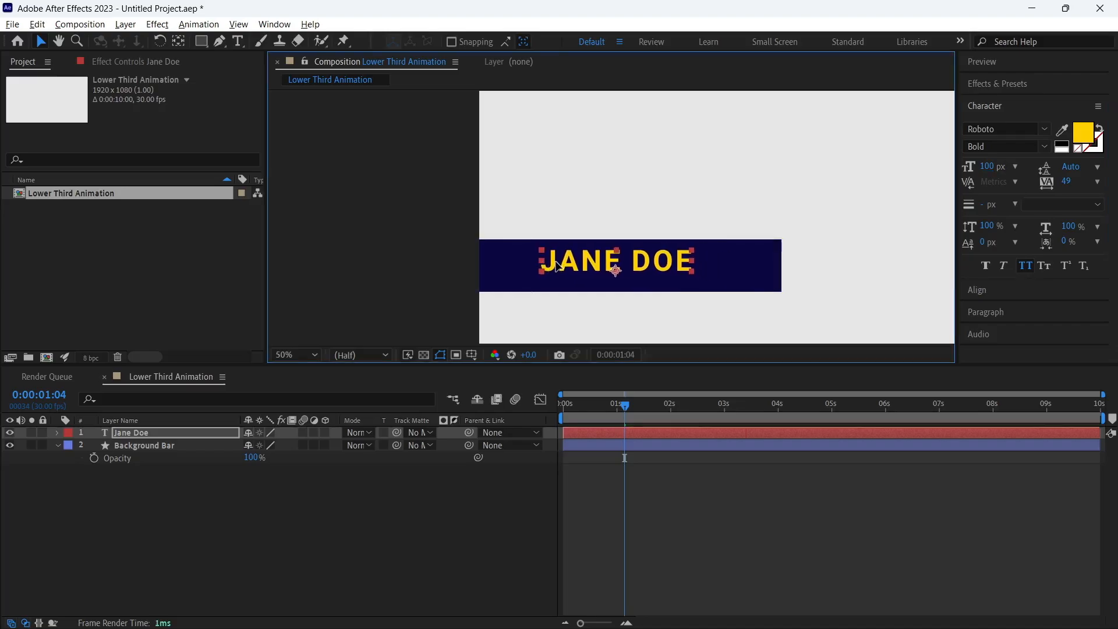
click(994, 166)
text(84)
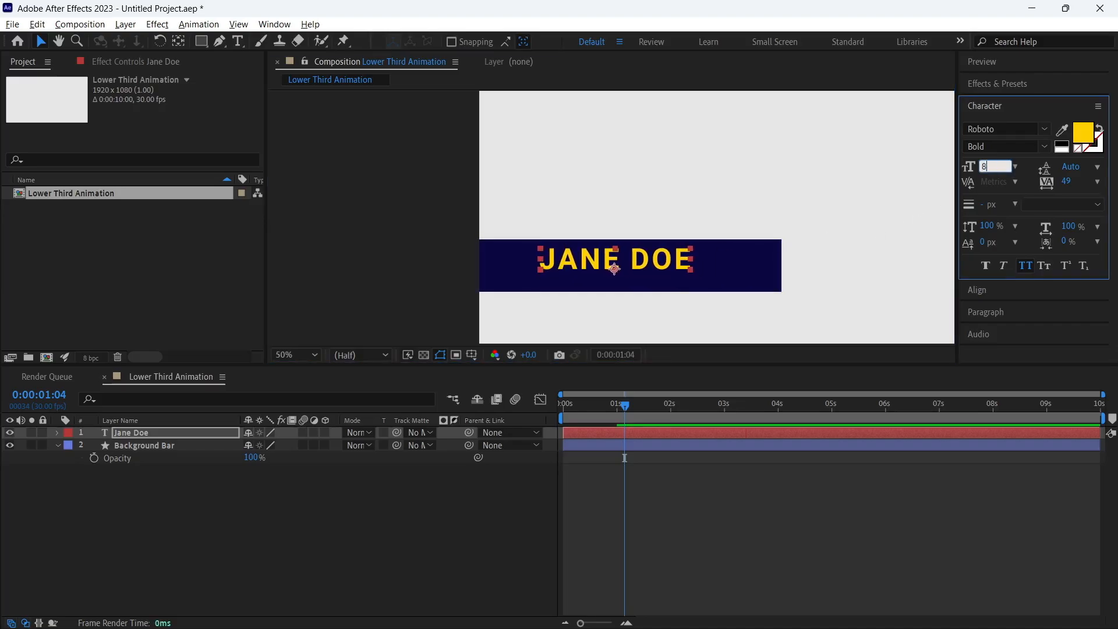
key(Return)
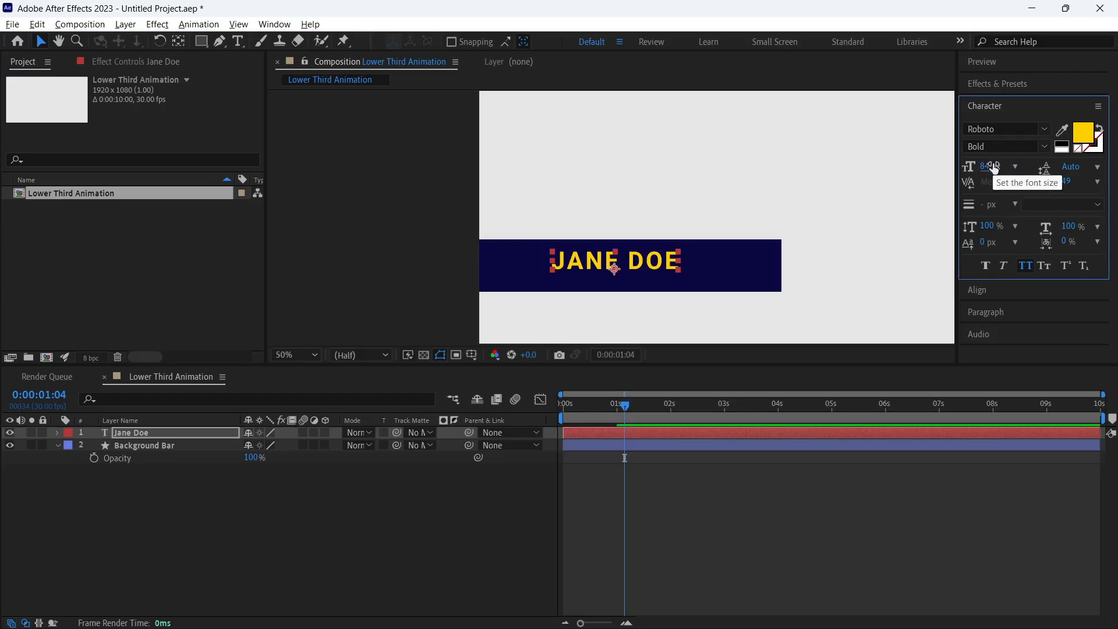
Step: Move the name text further toward the upper-left part of the navy bar and check it against the whole frame
key(comma)
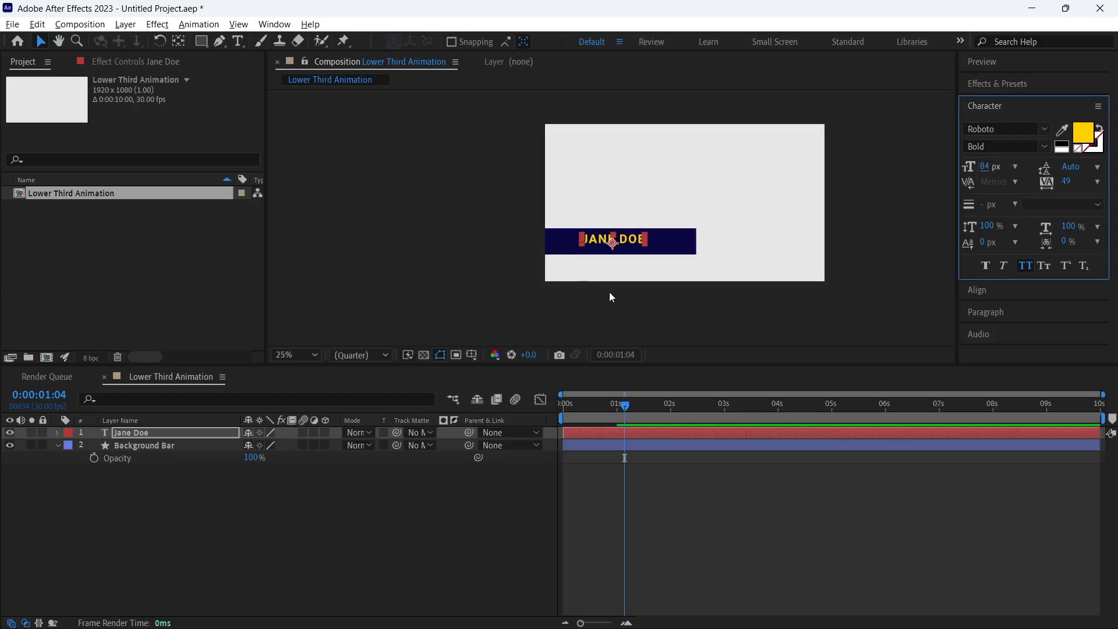
key(period)
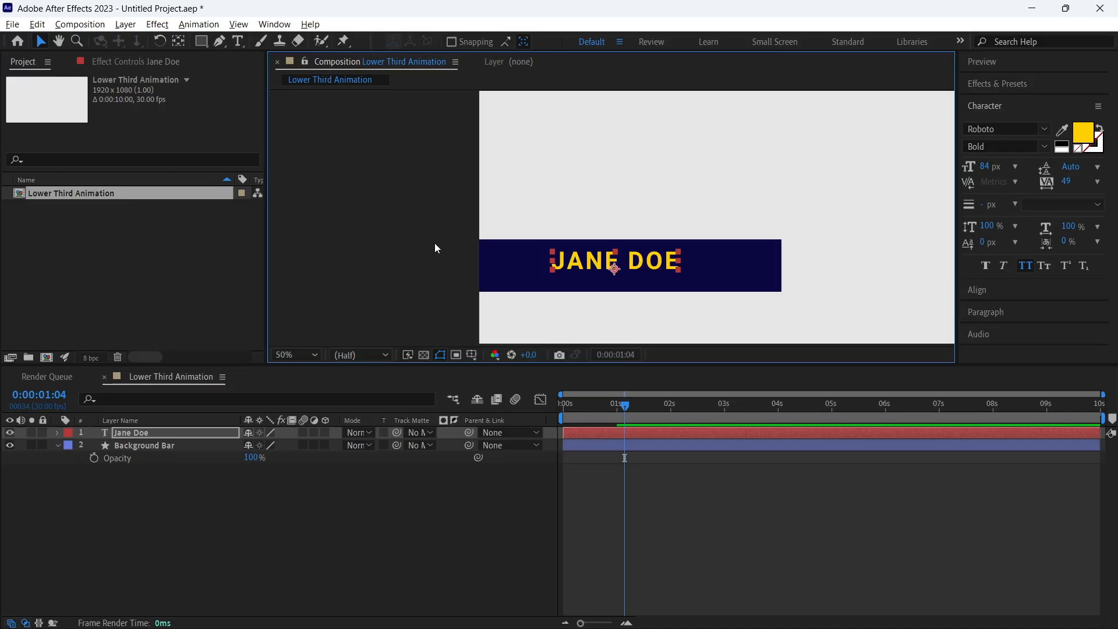
drag(635, 265, 591, 262)
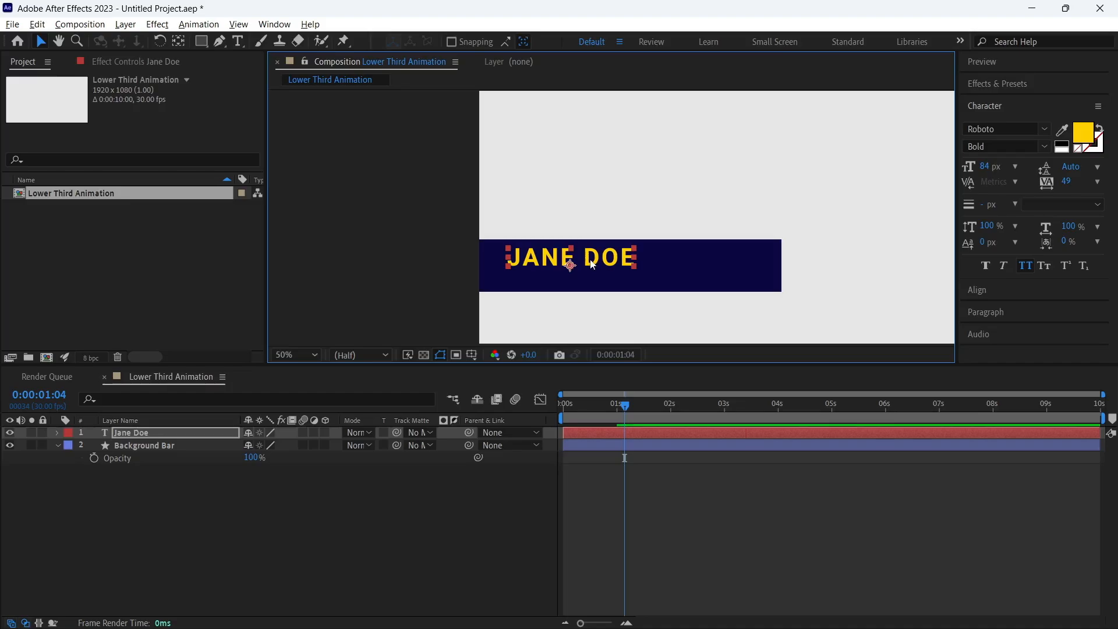
key(comma)
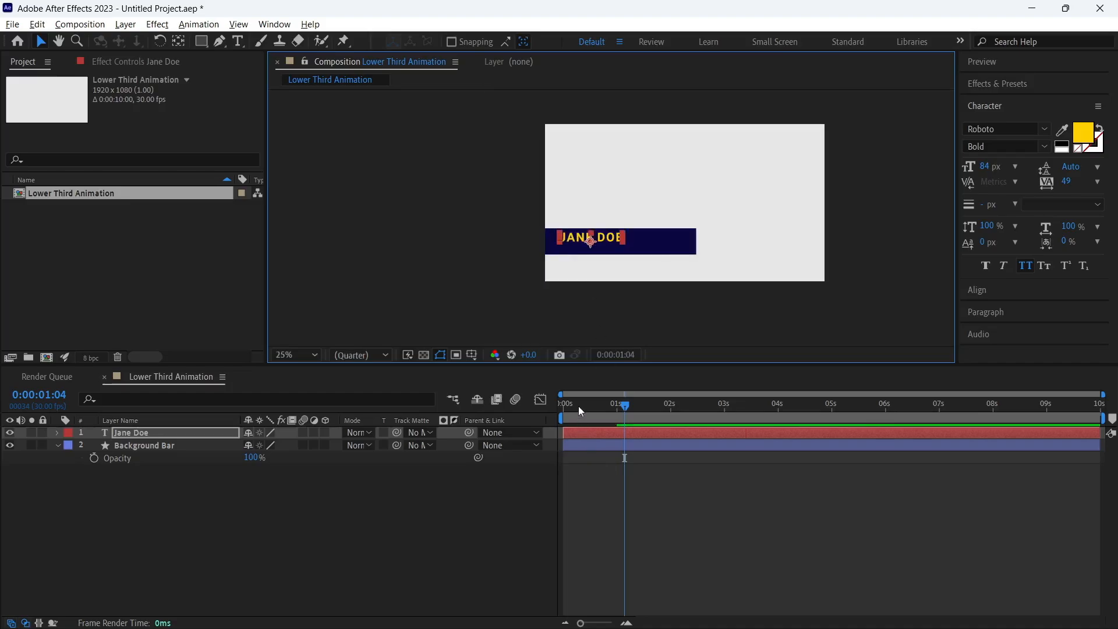
Step: At 0:00:00:15, place the name text just outside the frame's left edge and add a Position keyframe at -220, 809
click(557, 410)
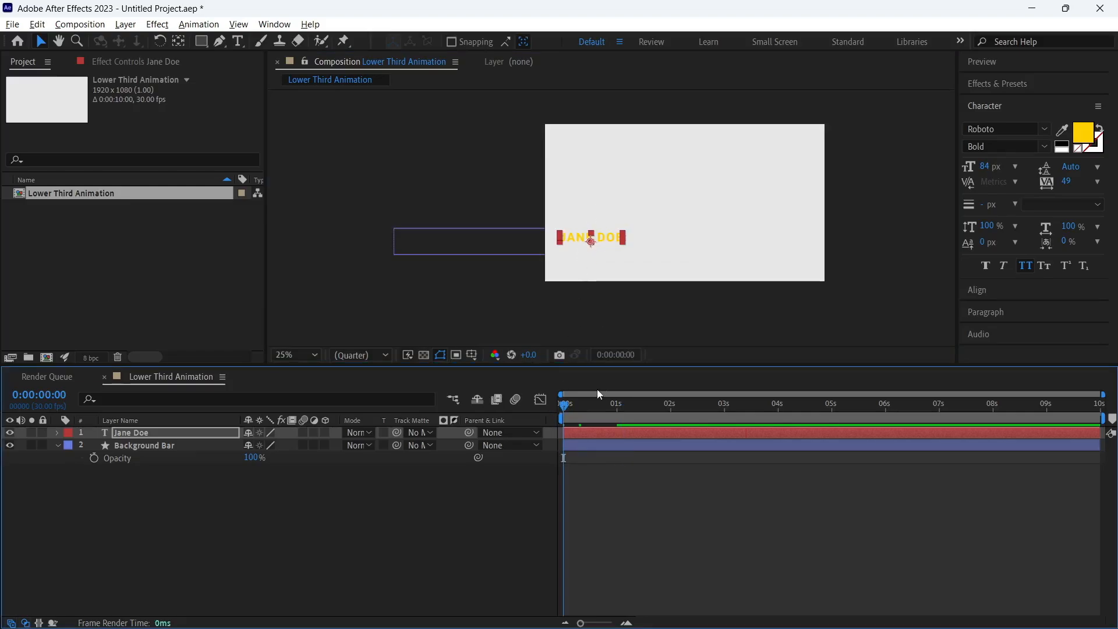
drag(563, 406, 590, 409)
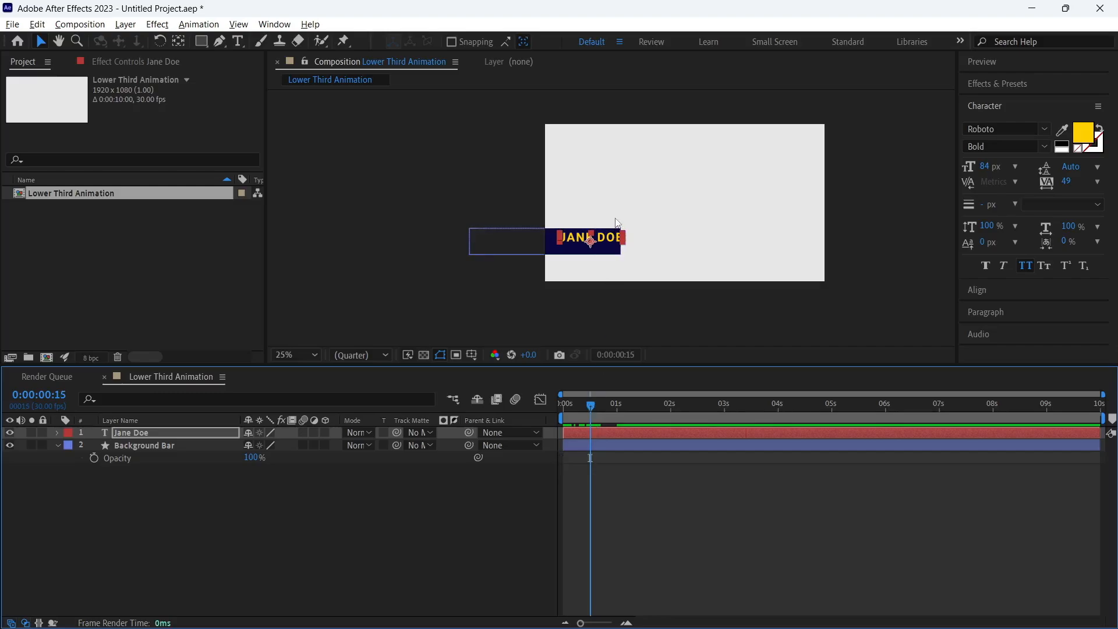
scroll(615, 239, up, 1)
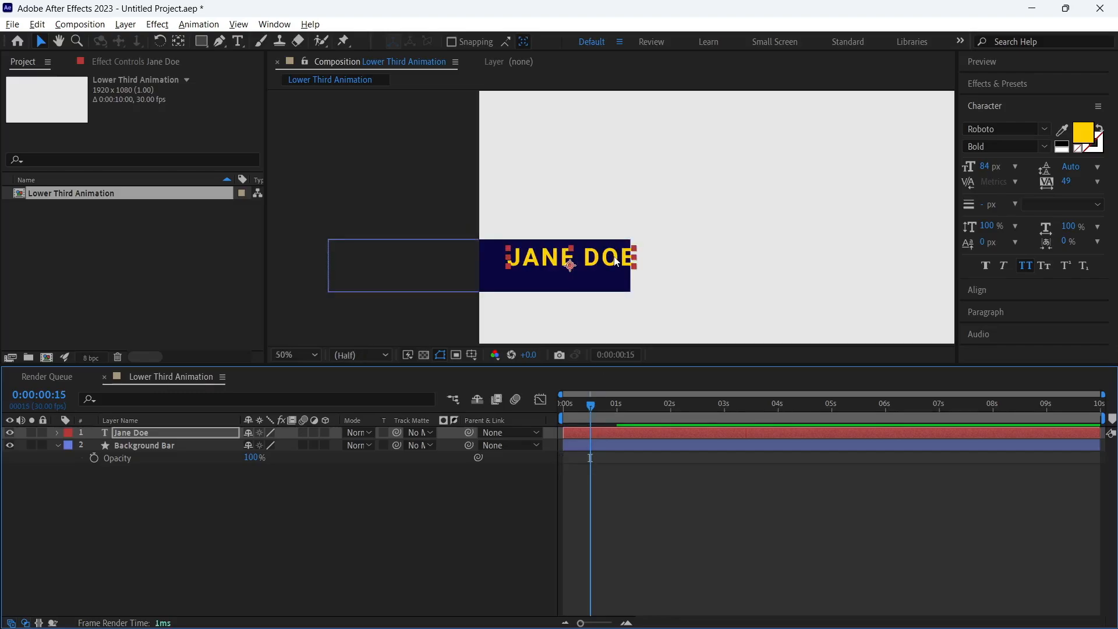
click(616, 261)
drag(616, 261, 582, 222)
scroll(453, 260, up, 1)
key(space)
drag(440, 242, 451, 241)
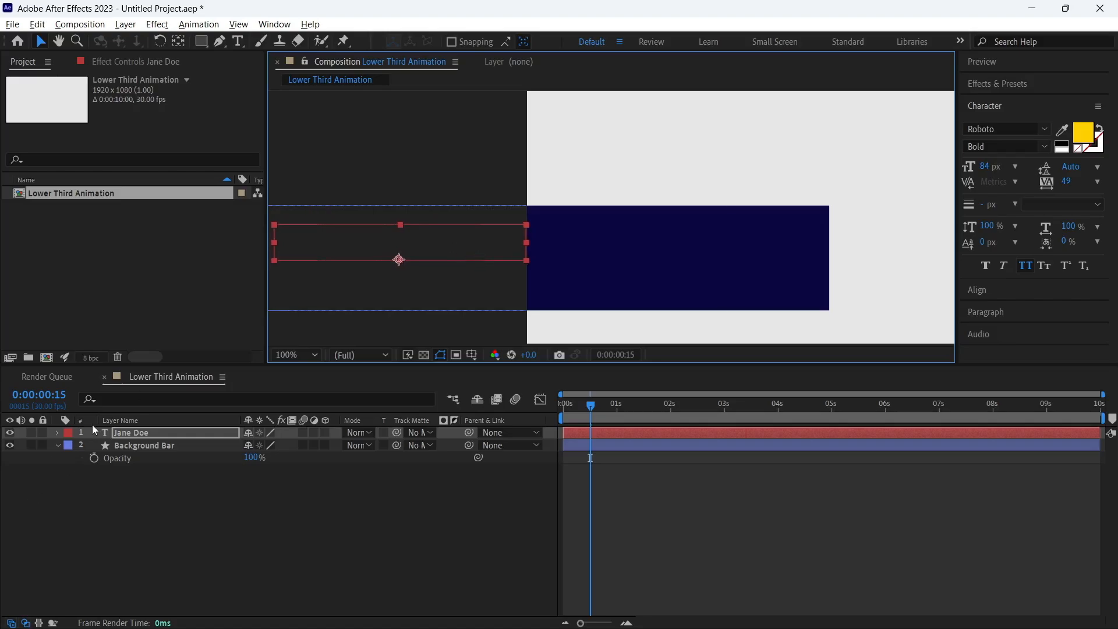
key(p)
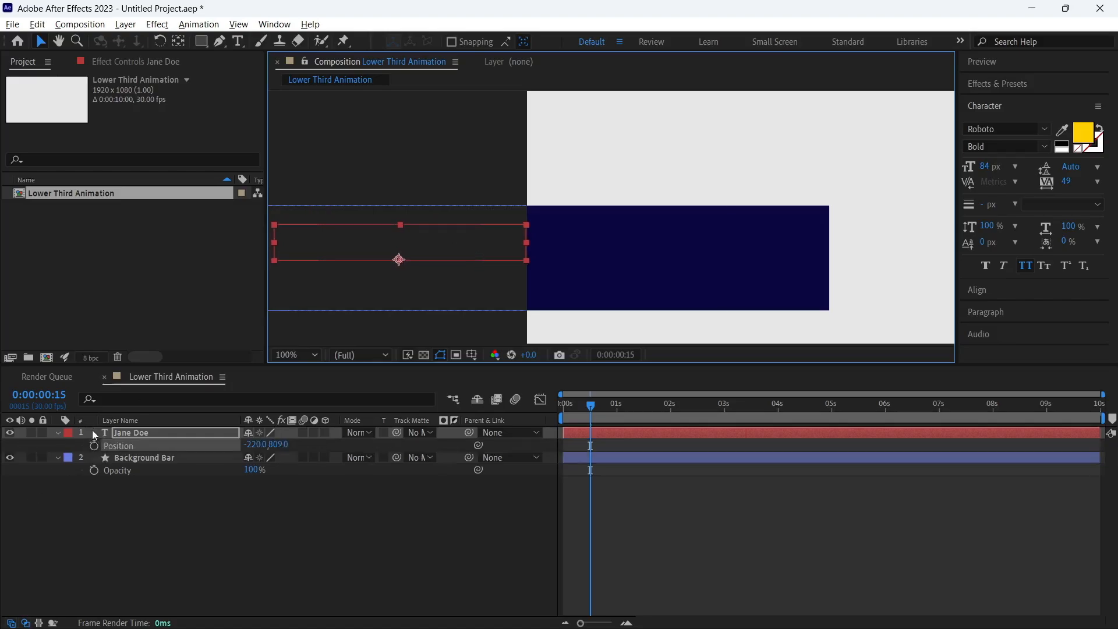
click(94, 446)
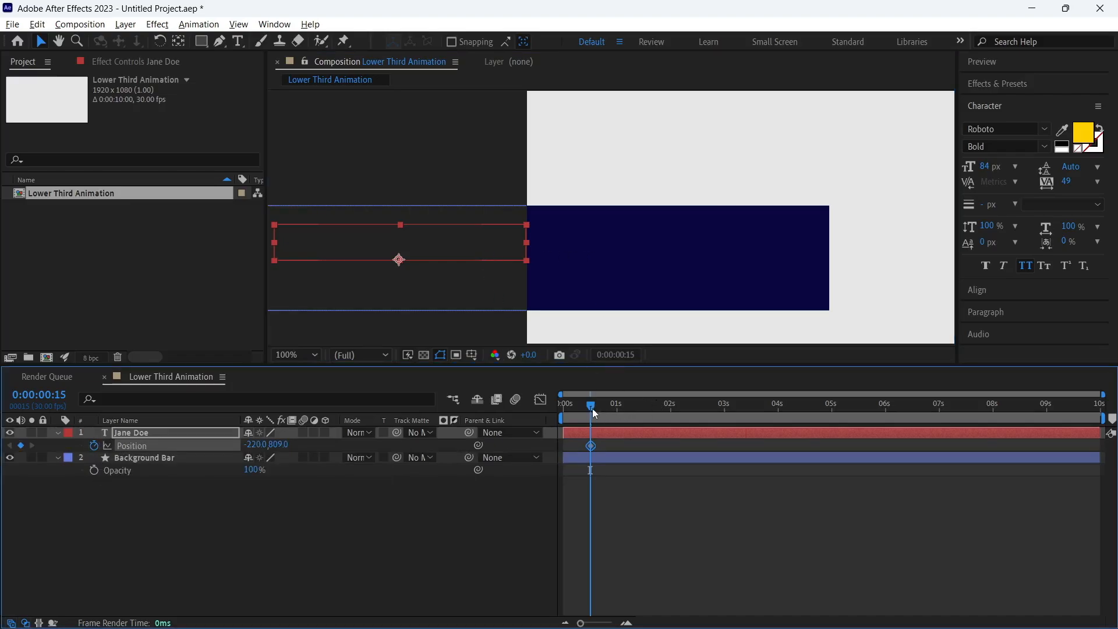
Step: At 0:00:01:15, move the name text horizontally onto the navy bar to Position 298, 809, creating the end keyframe
drag(591, 407, 644, 414)
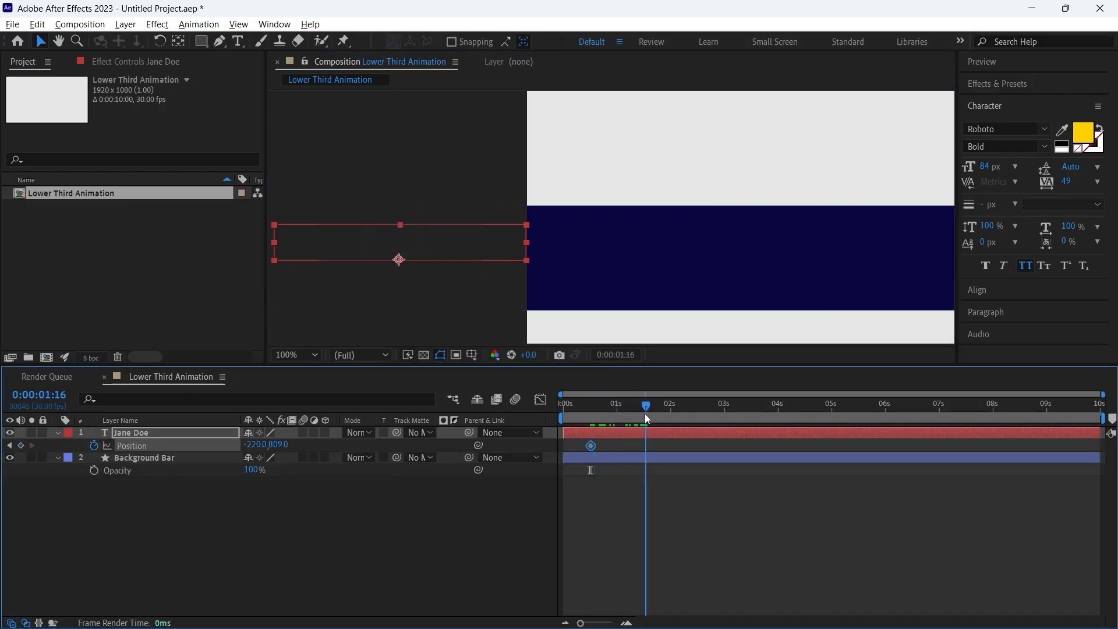
click(644, 414)
drag(462, 250, 734, 249)
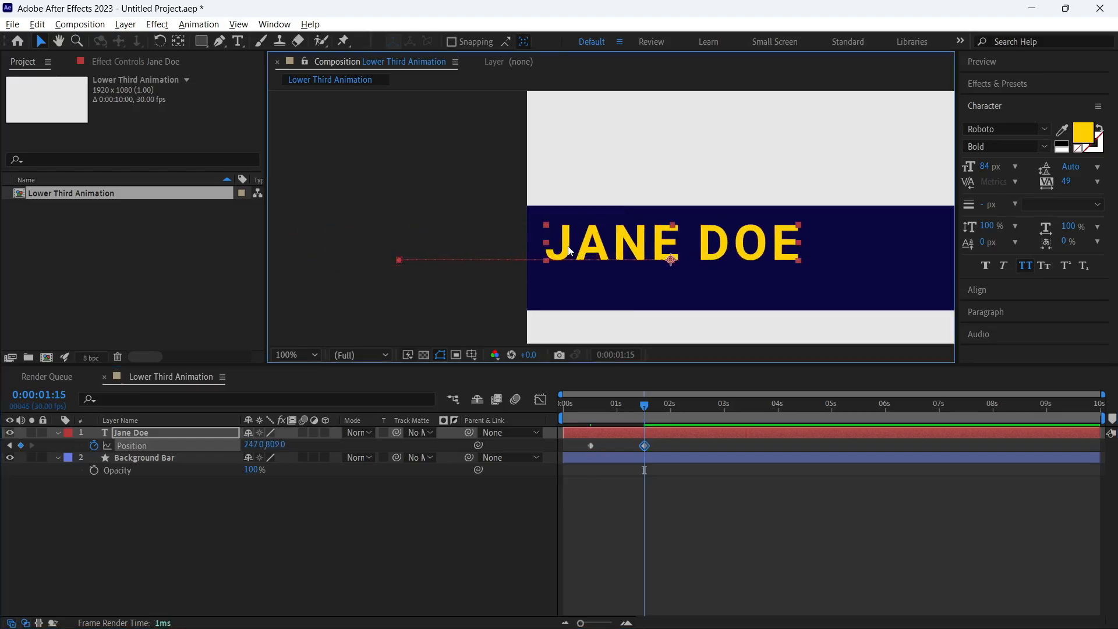
mouse_move(568, 251)
mouse_down()
mouse_move(599, 250)
mouse_move(565, 249)
mouse_up()
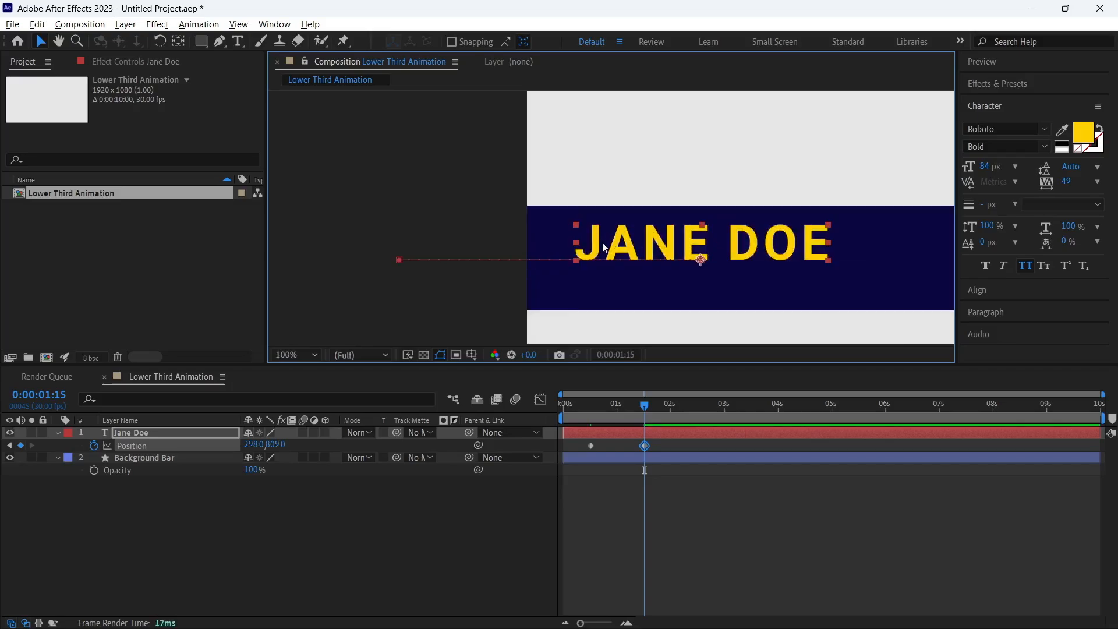
key(comma)
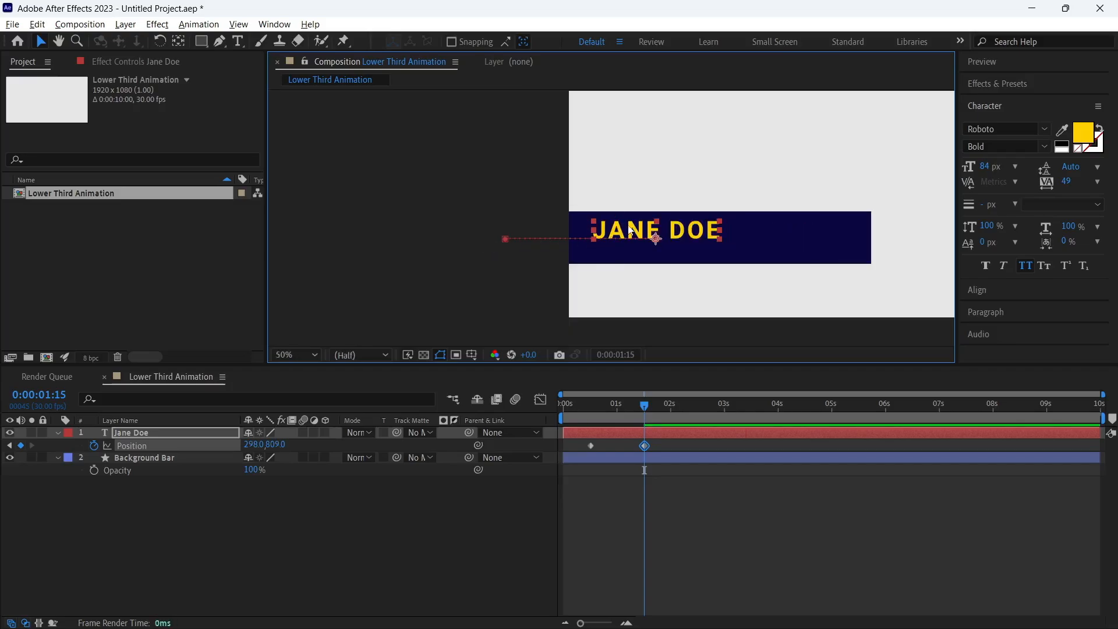
Step: Preview the name text's slide-in and apply Easy Ease to both of its Position keyframes
mouse_move(650, 407)
mouse_down()
mouse_move(542, 407)
mouse_move(649, 411)
mouse_up()
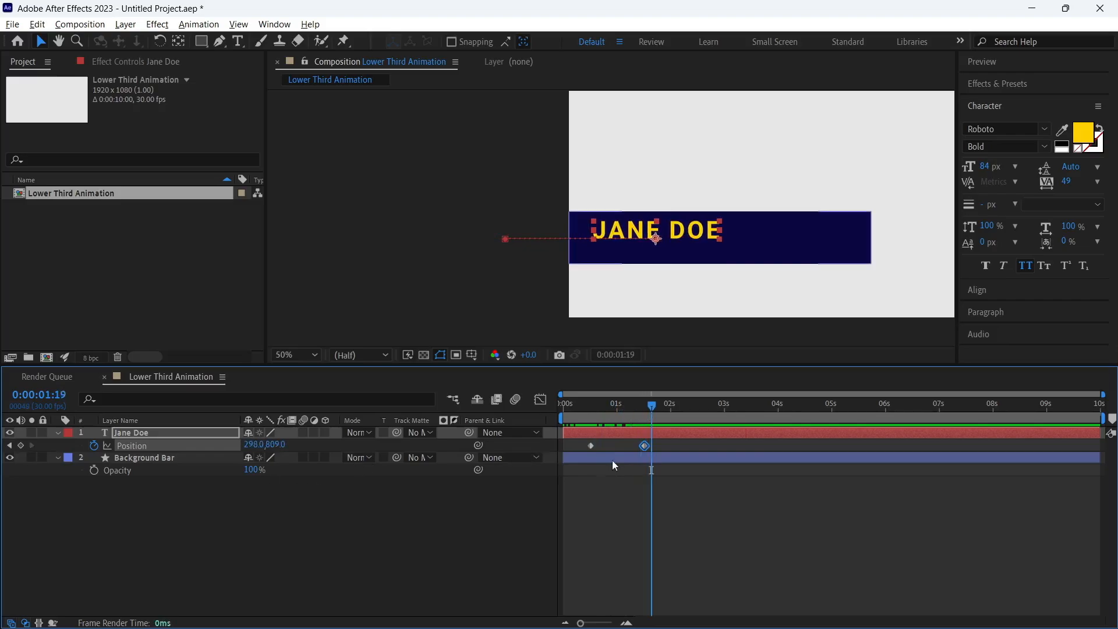
right_click(138, 446)
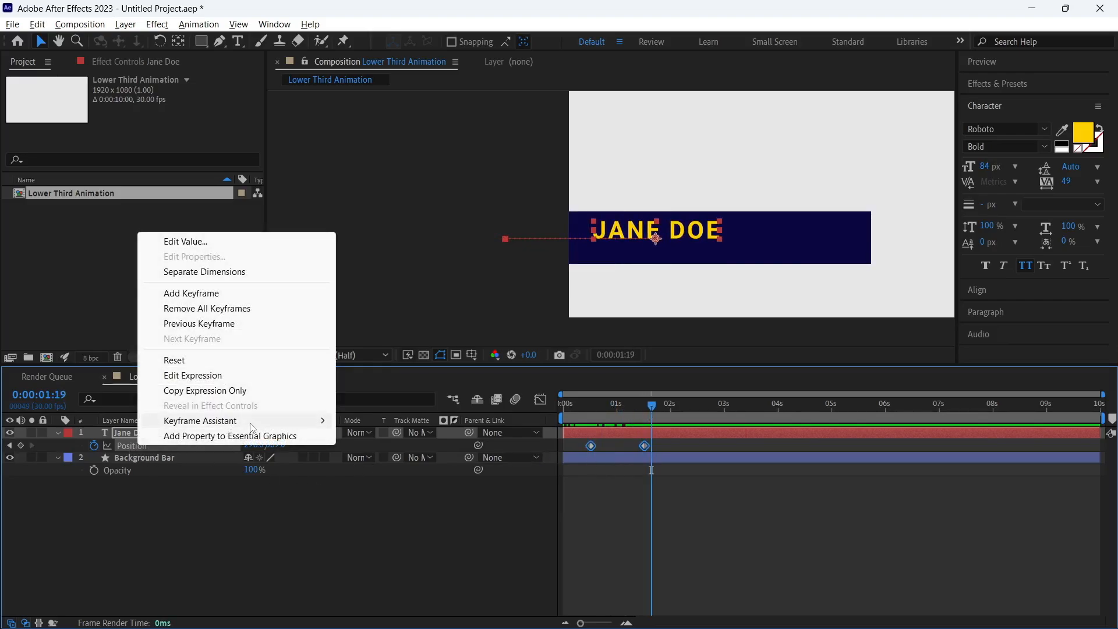
mouse_move(252, 427)
click(372, 467)
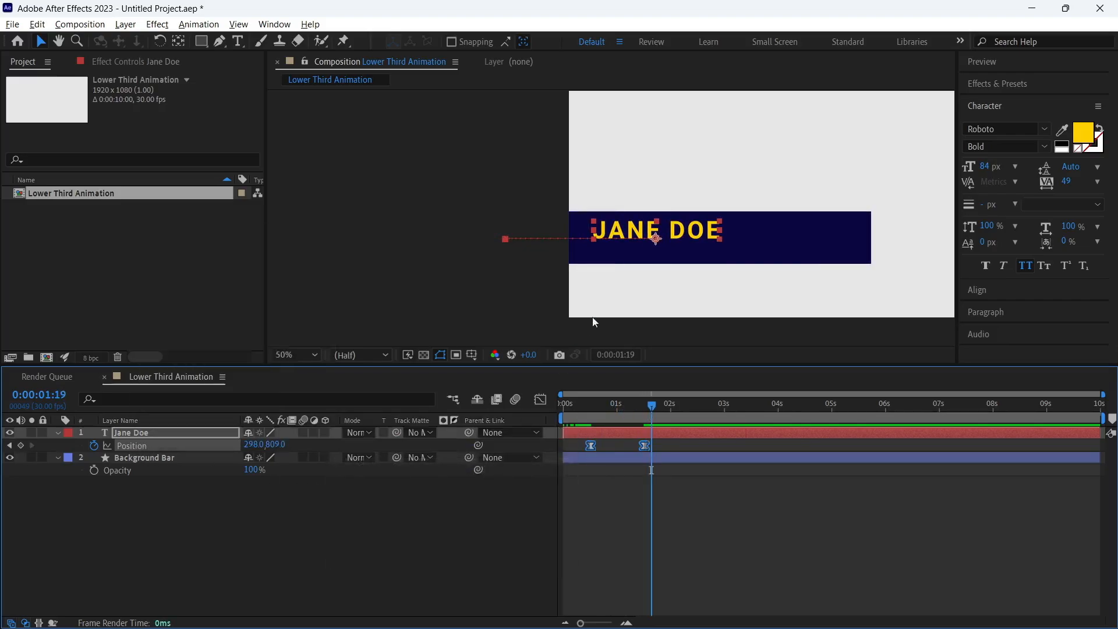
scroll(613, 268, down, 1)
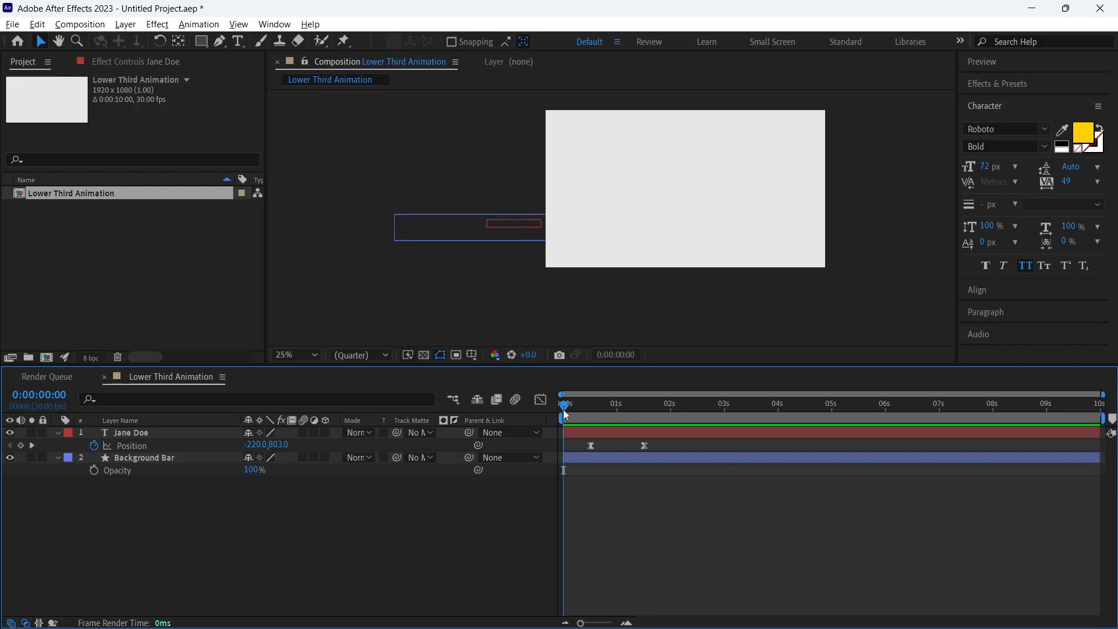
Step: Scrub the animation to 0:00:01:16 and collapse the properties of the name text and Background Bar layers
drag(565, 415, 646, 417)
click(58, 457)
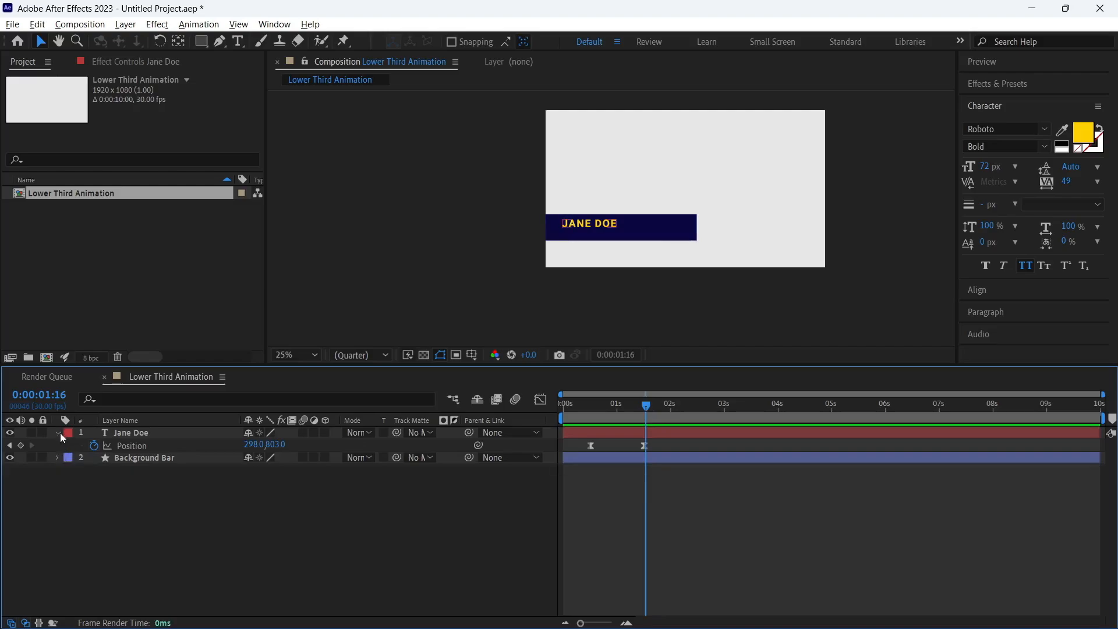
click(58, 433)
click(591, 229)
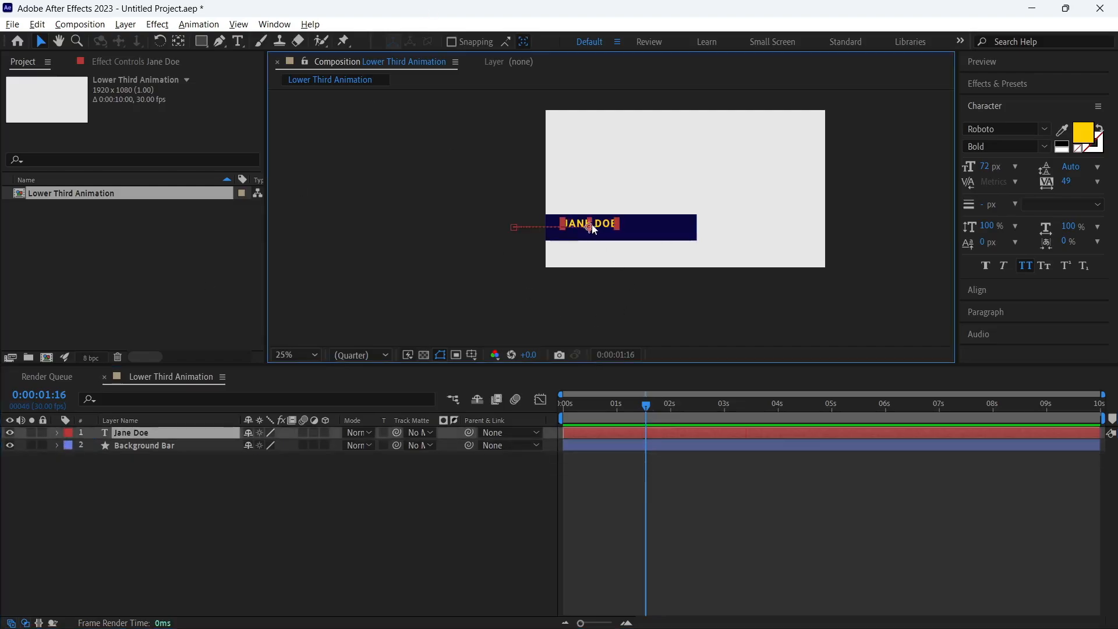
Step: Add a text layer reading "Senior Graphic Designer" in the empty area above the navy bar
click(239, 42)
click(634, 175)
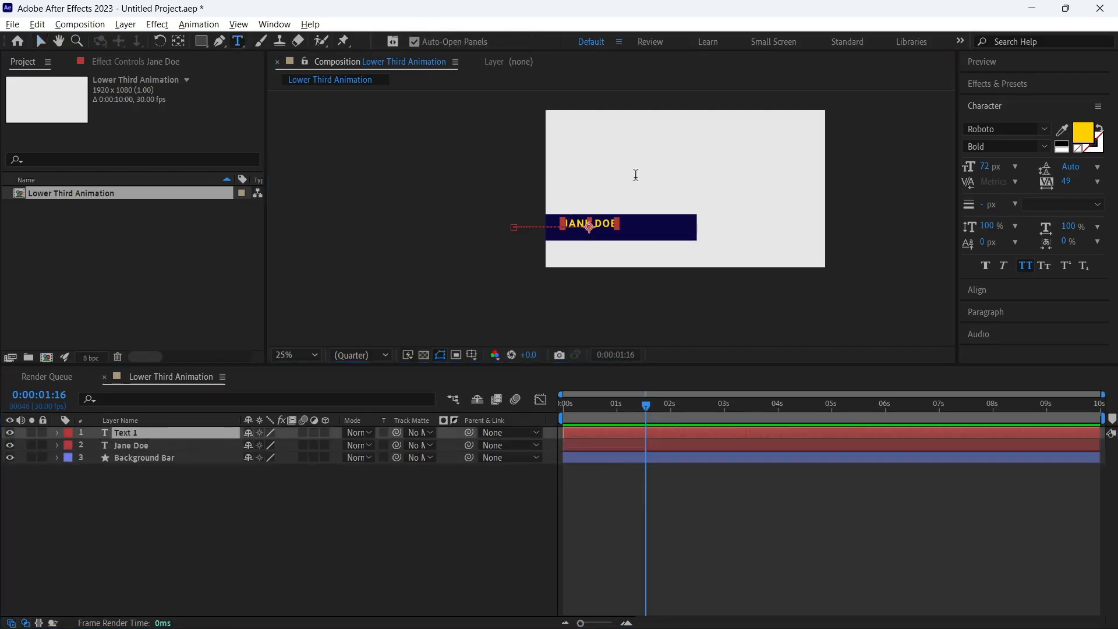
scroll(651, 169, up, 1)
key(Caps_Lock)
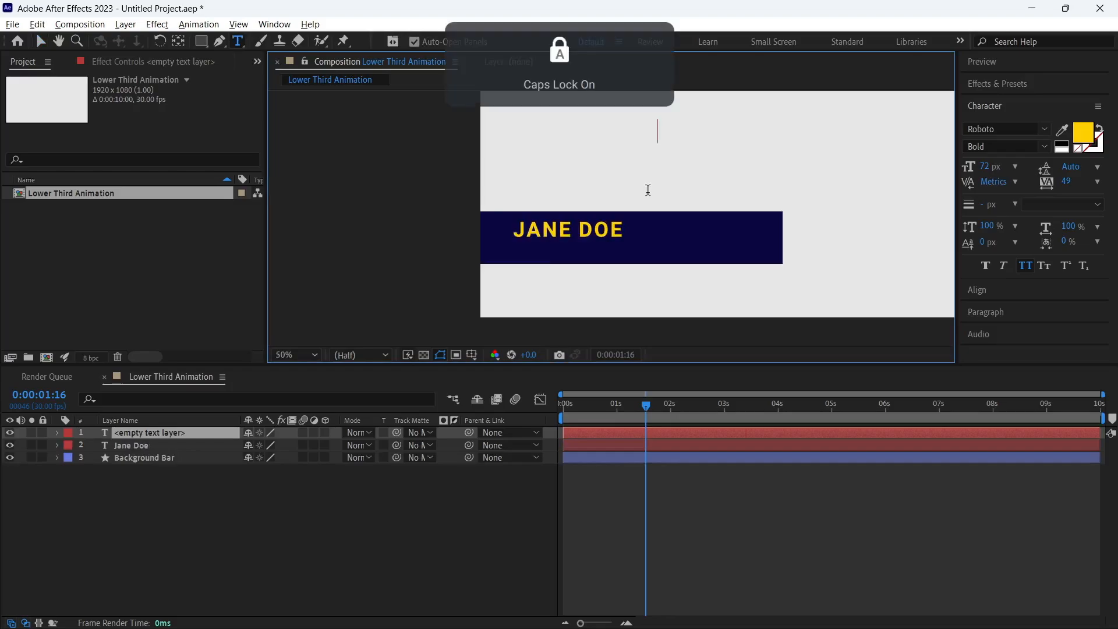
text(S)
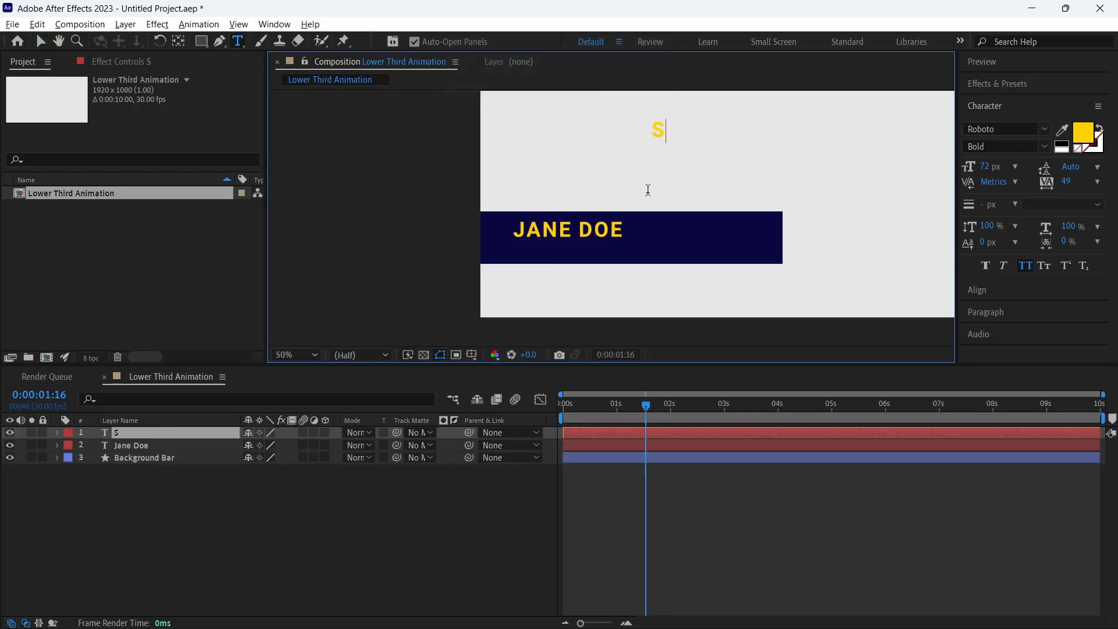
key(Caps_Lock)
text(e)
text(ior)
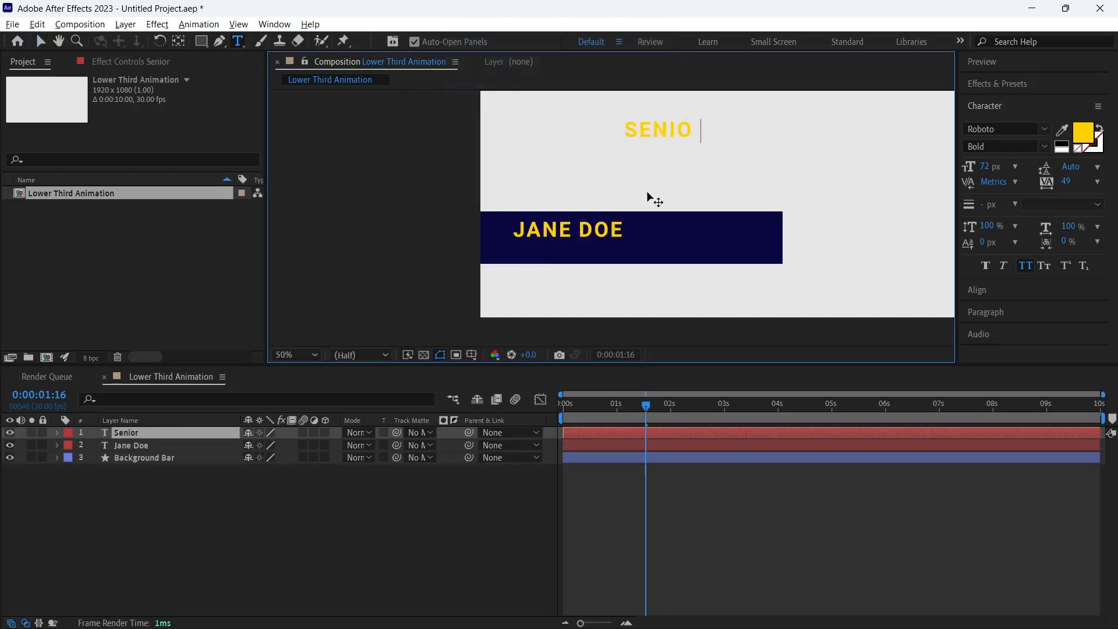
key(Caps_Lock)
text(G)
key(Caps_Lock)
text(raphic)
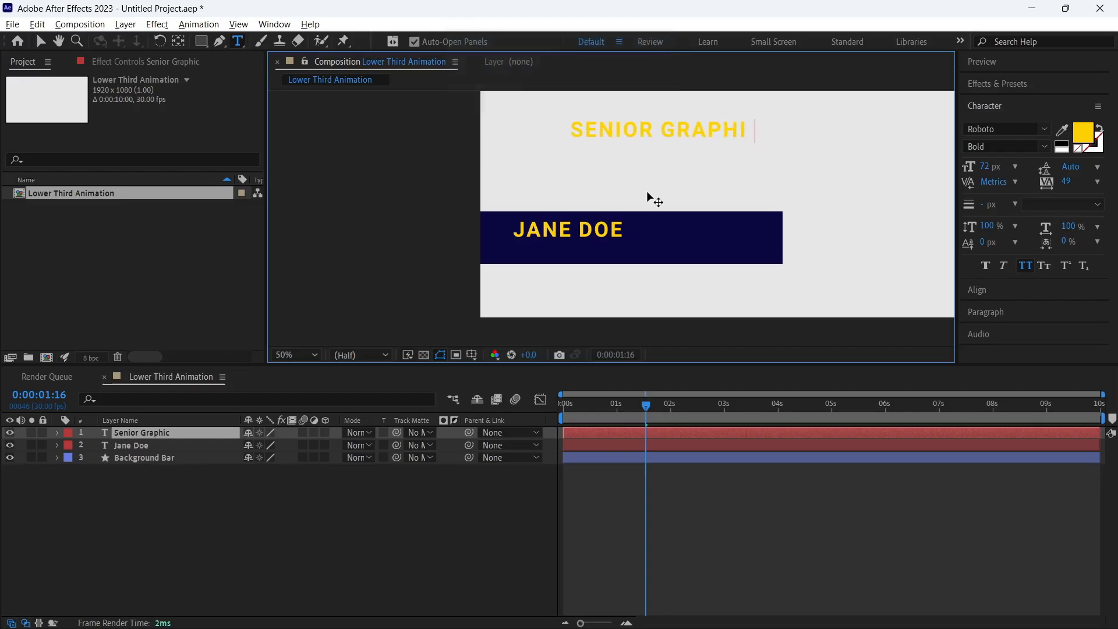
key(Caps_Lock)
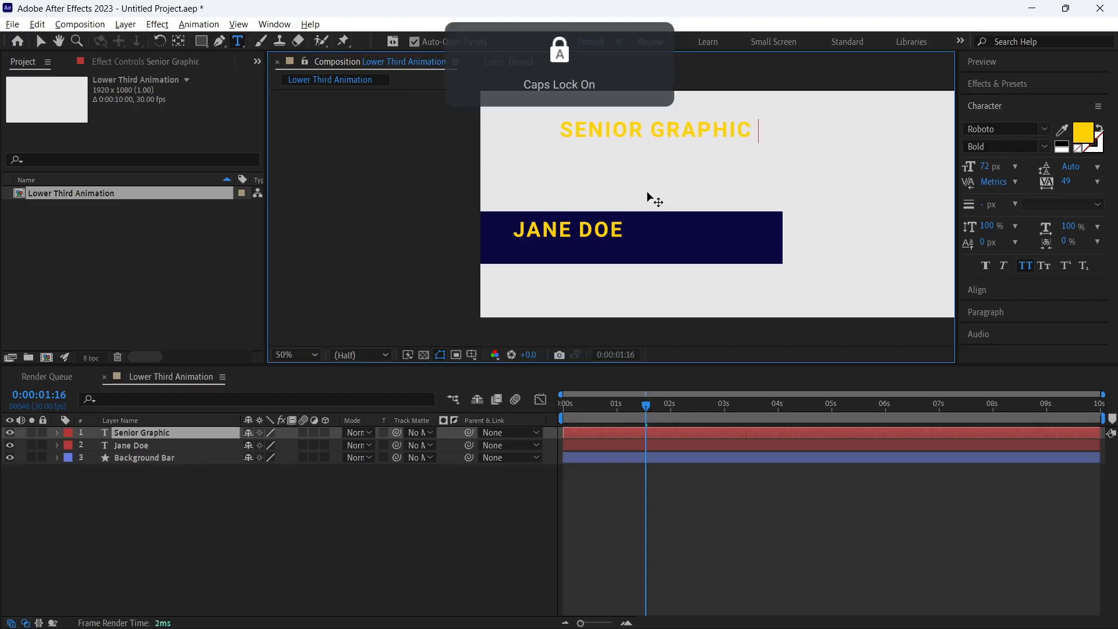
text(D)
key(Caps_Lock)
text(esigner)
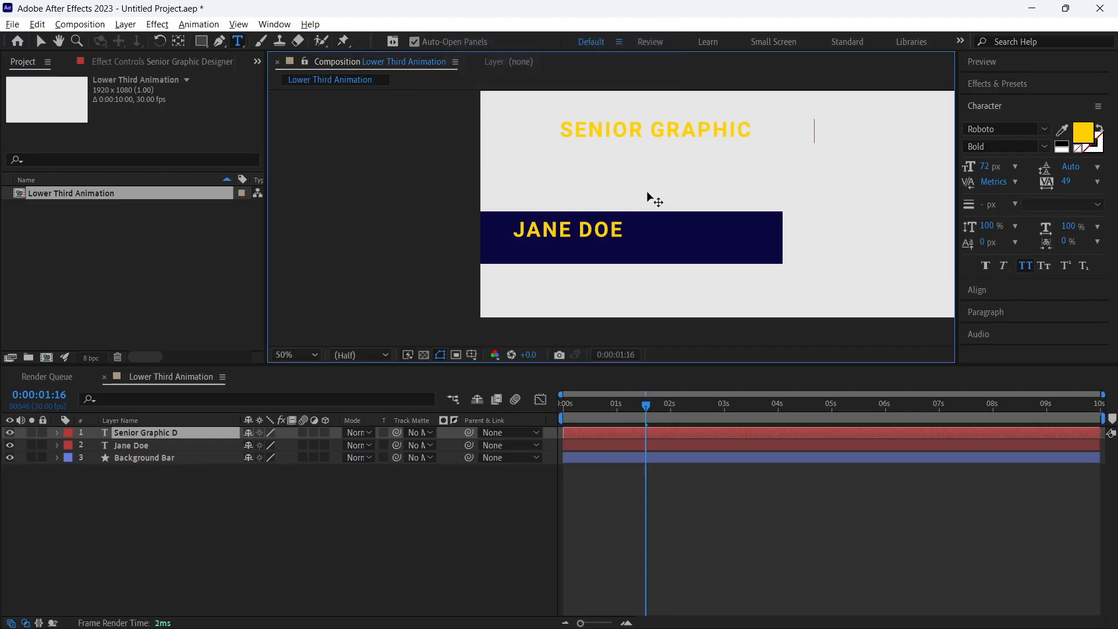
Step: Set the job title text's font size to 36 px and turn off its All Caps style
key(ctrl+a)
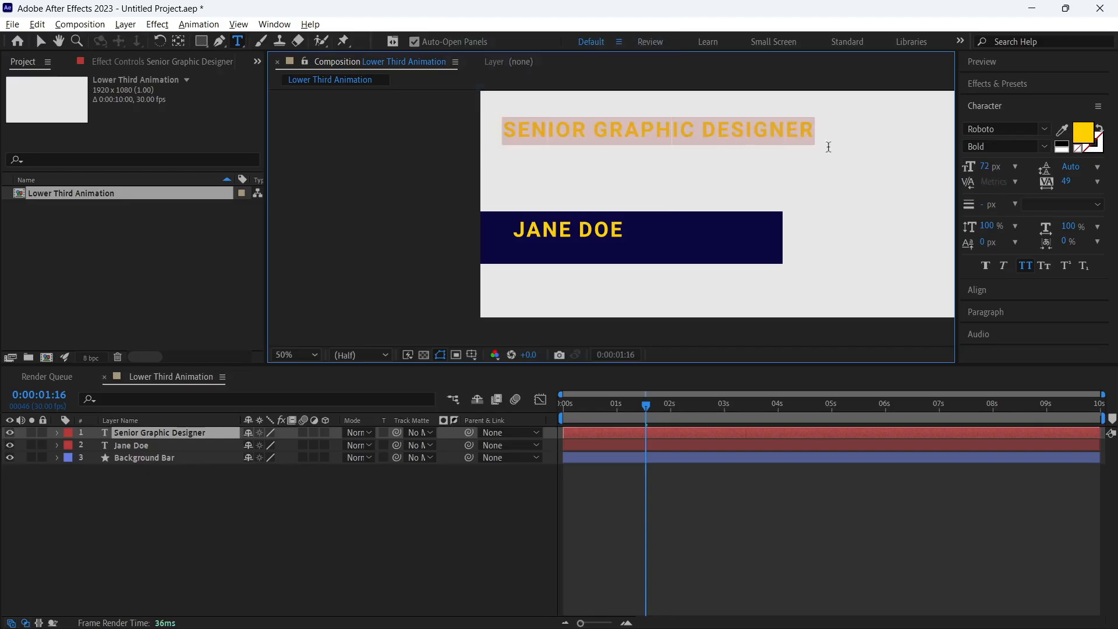
click(993, 165)
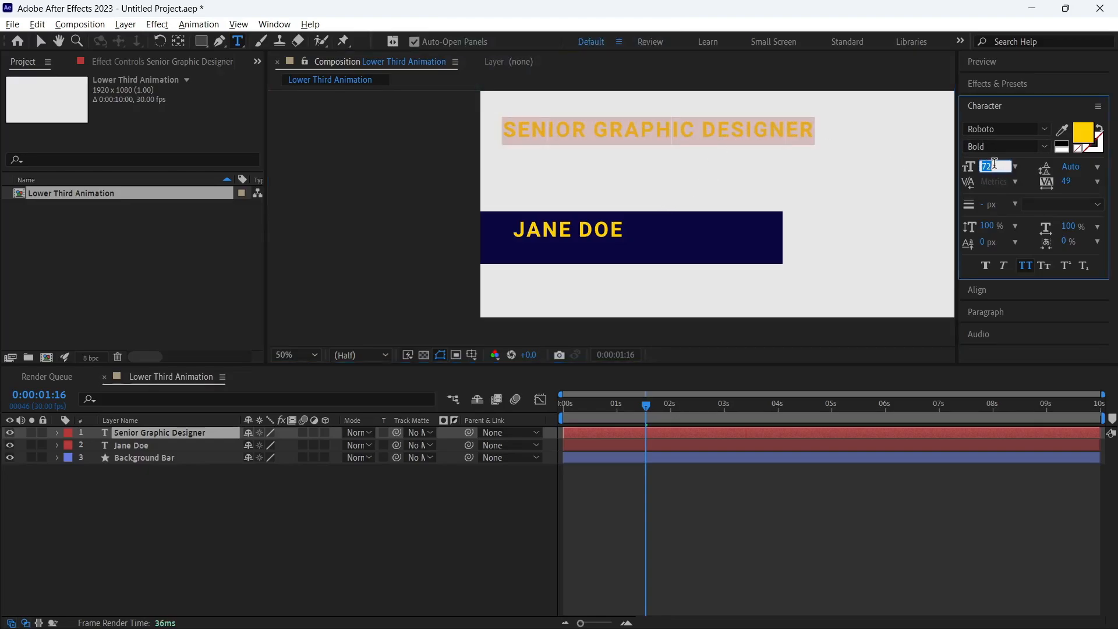
text(36)
key(Return)
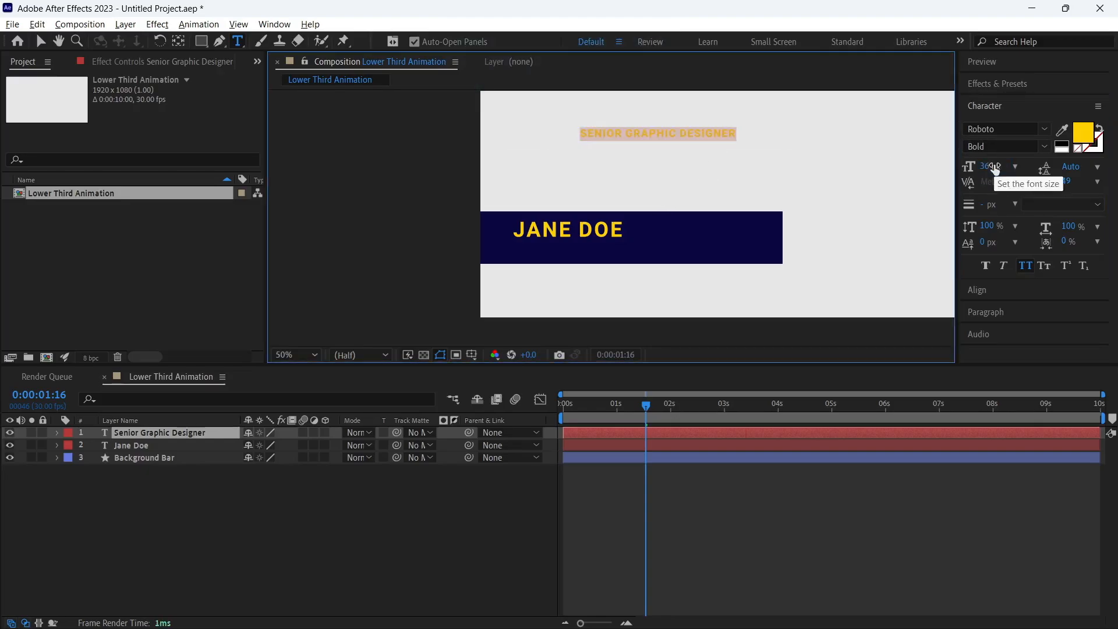
click(1025, 265)
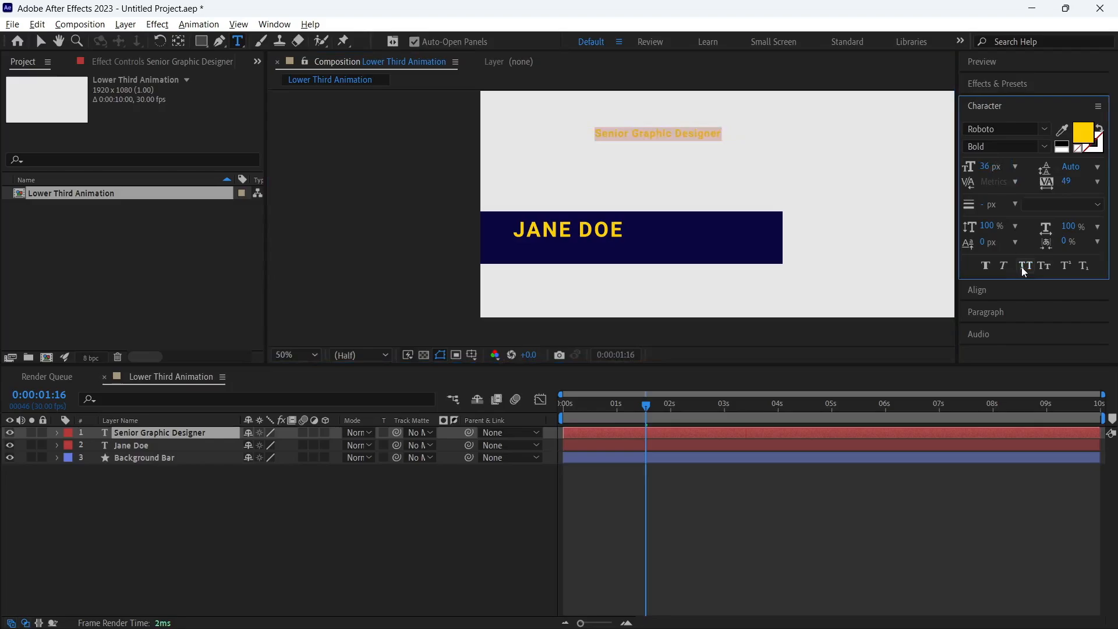
Step: Set the job title text's fill color to white (FFFFFF) and its font style to Regular
click(1071, 147)
drag(668, 442, 532, 265)
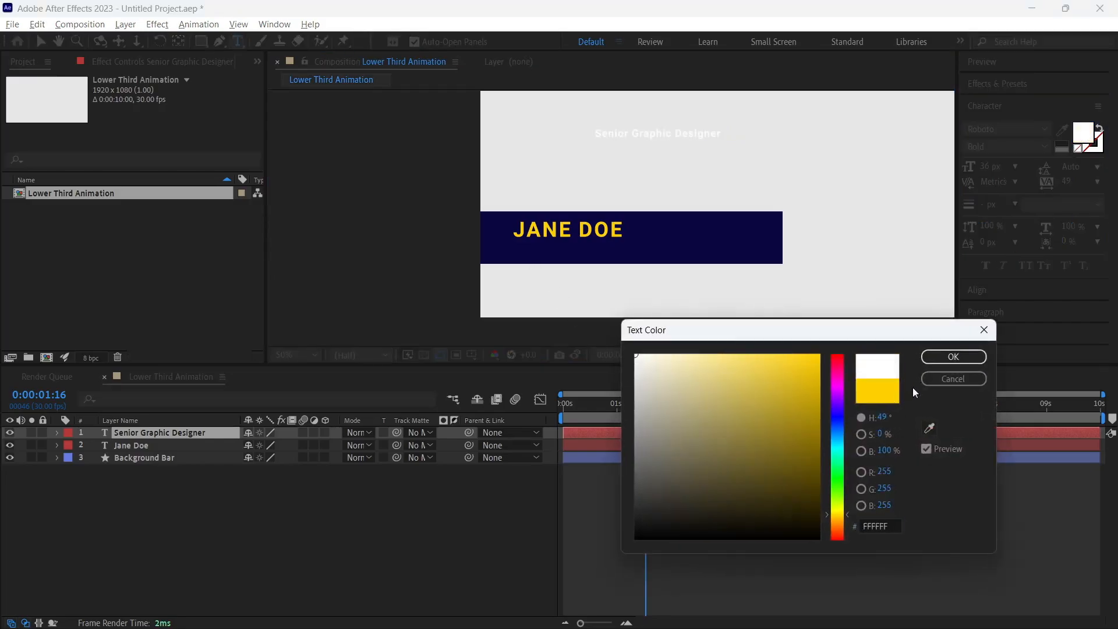
click(954, 357)
click(1045, 148)
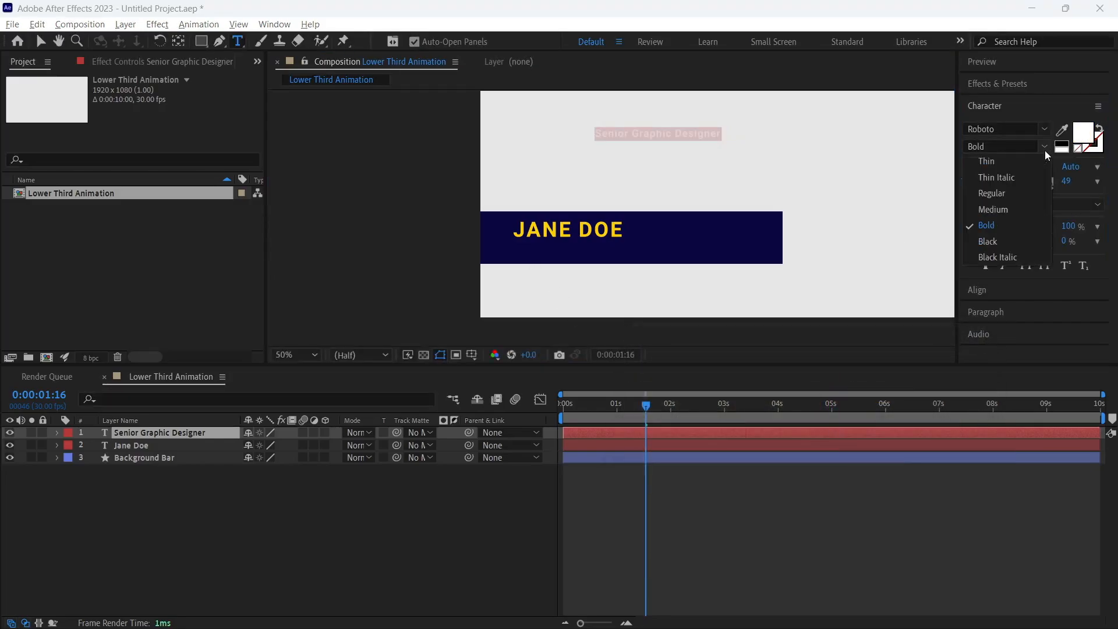
click(1015, 193)
Step: Place the job title text on the navy bar directly below the name, with the left edges of both texts aligned
click(40, 42)
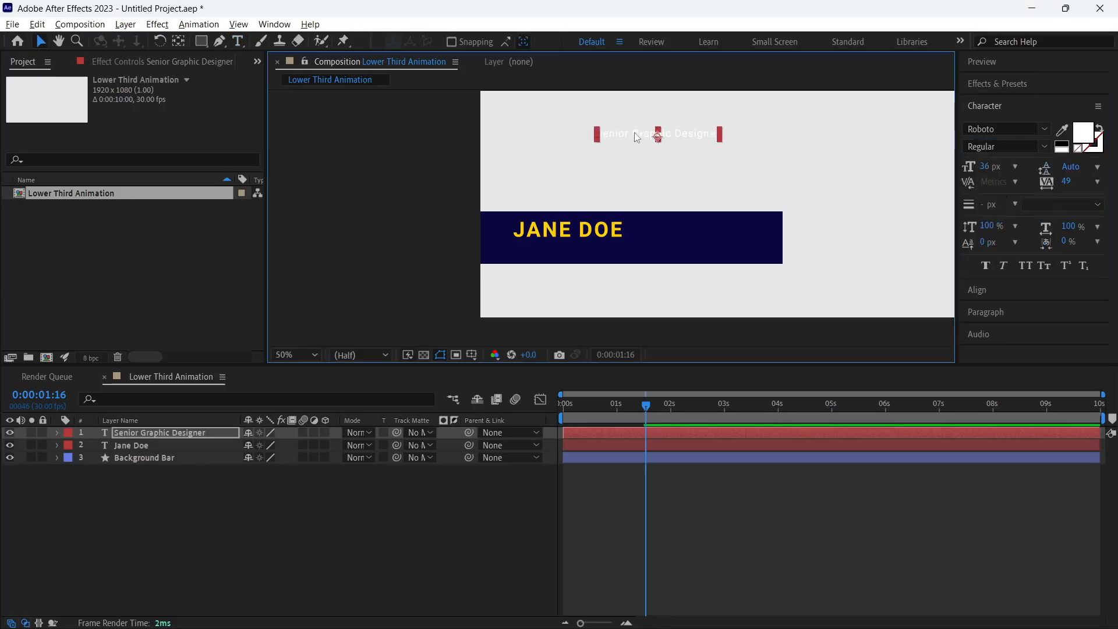
drag(636, 135, 554, 253)
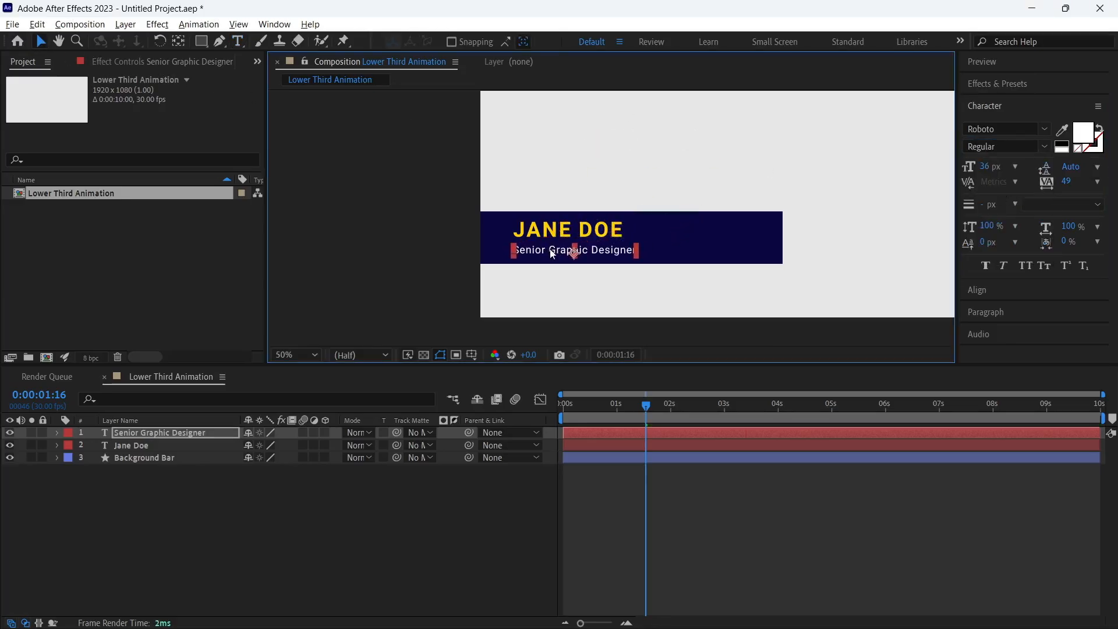
scroll(546, 252, up, 2)
key(space)
drag(468, 267, 712, 215)
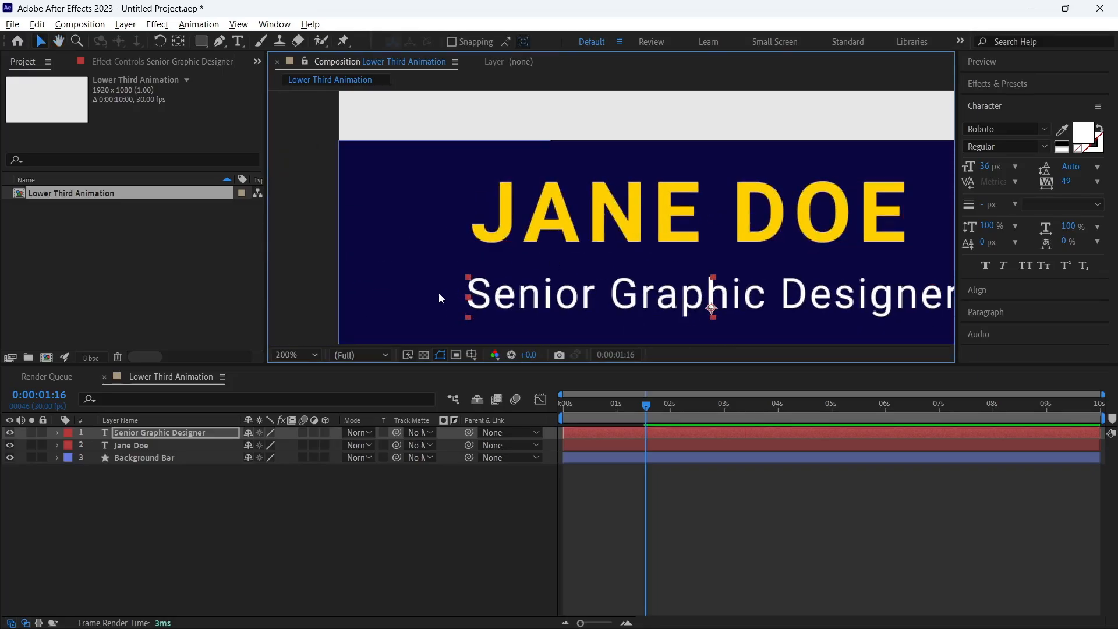
drag(500, 299, 508, 299)
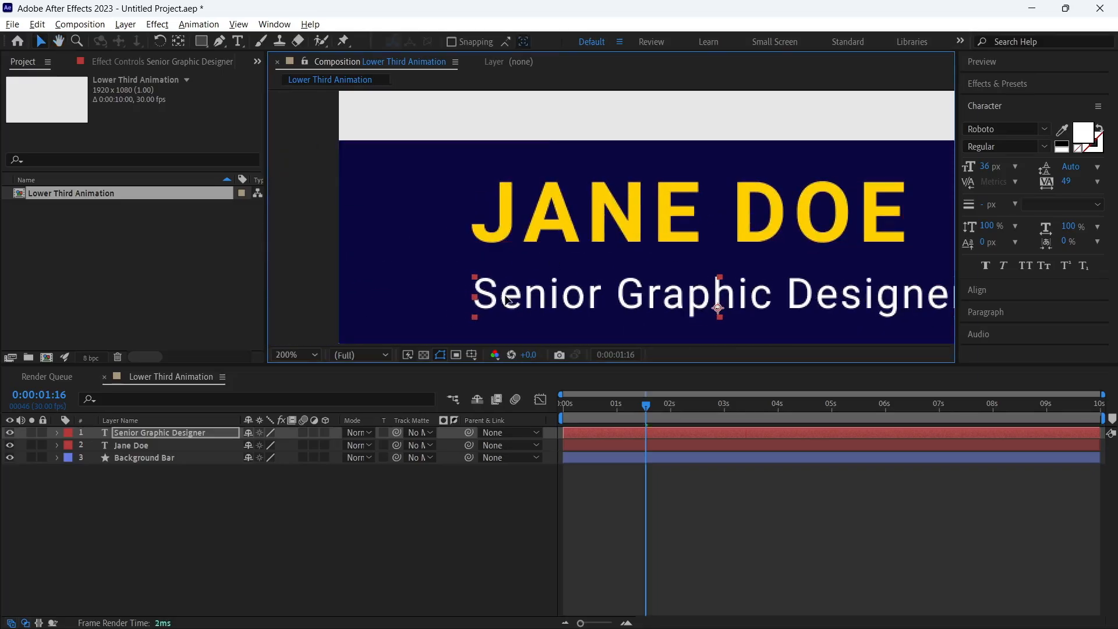
key(comma)
key(comma)
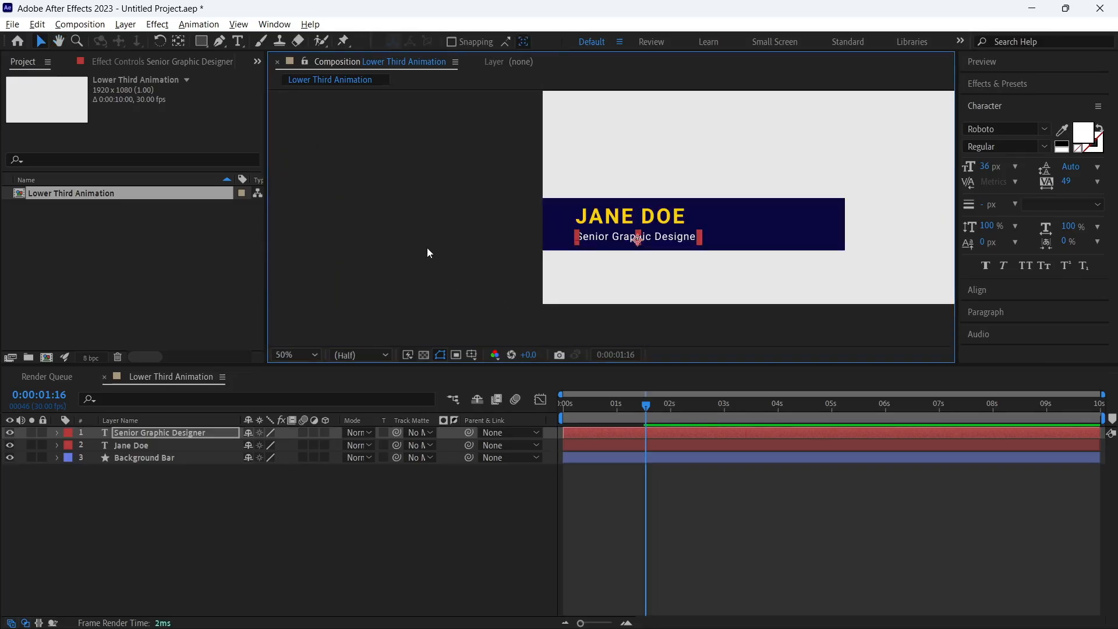
click(427, 249)
scroll(567, 251, up, 1)
scroll(508, 242, down, 1)
key(space)
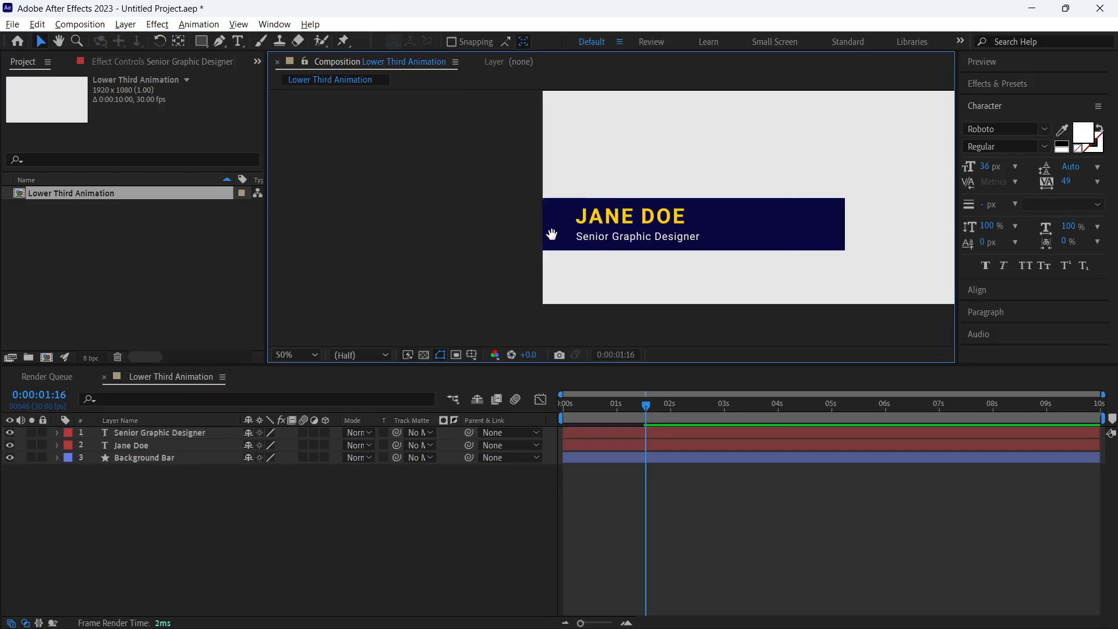
drag(551, 234, 397, 264)
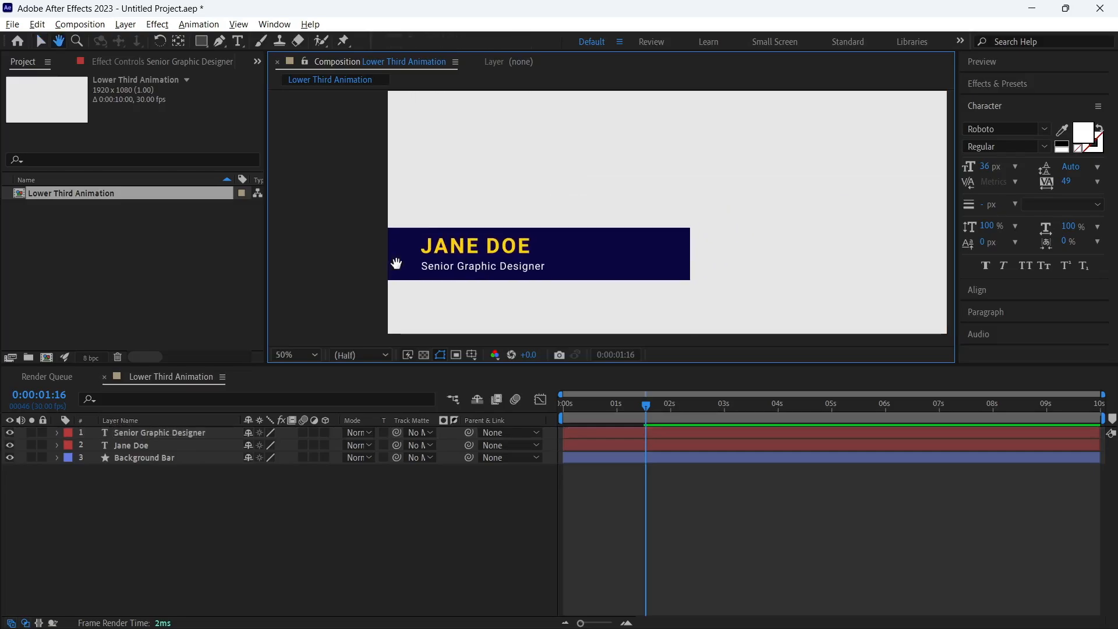
Step: Show only the name text layer's Position keyframes and jump to its last keyframe at 0:00:01:15
click(462, 276)
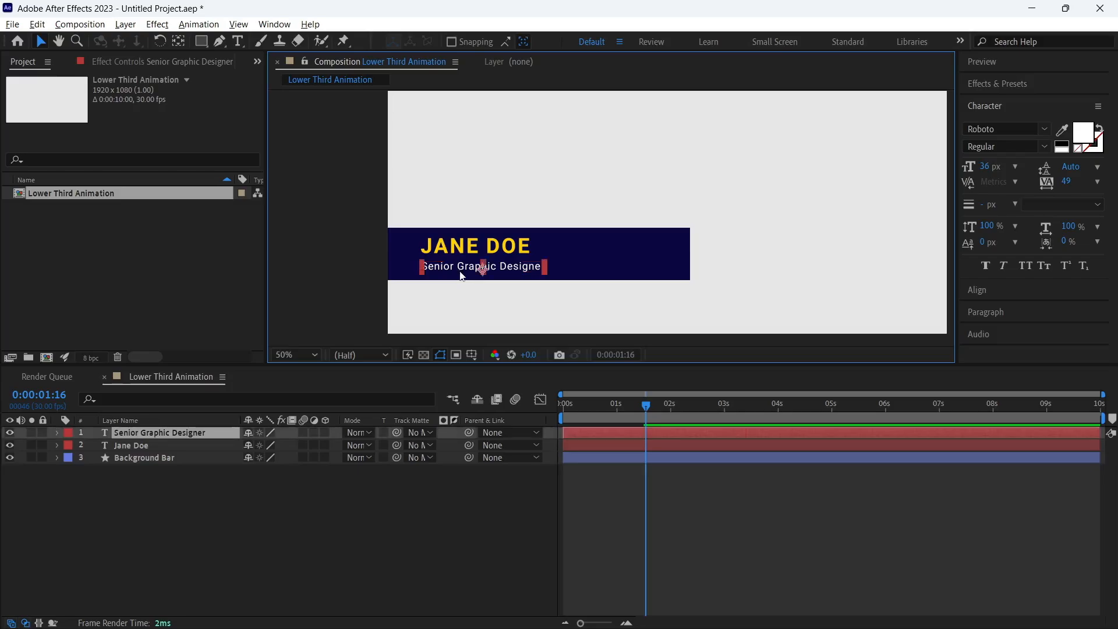
key(comma)
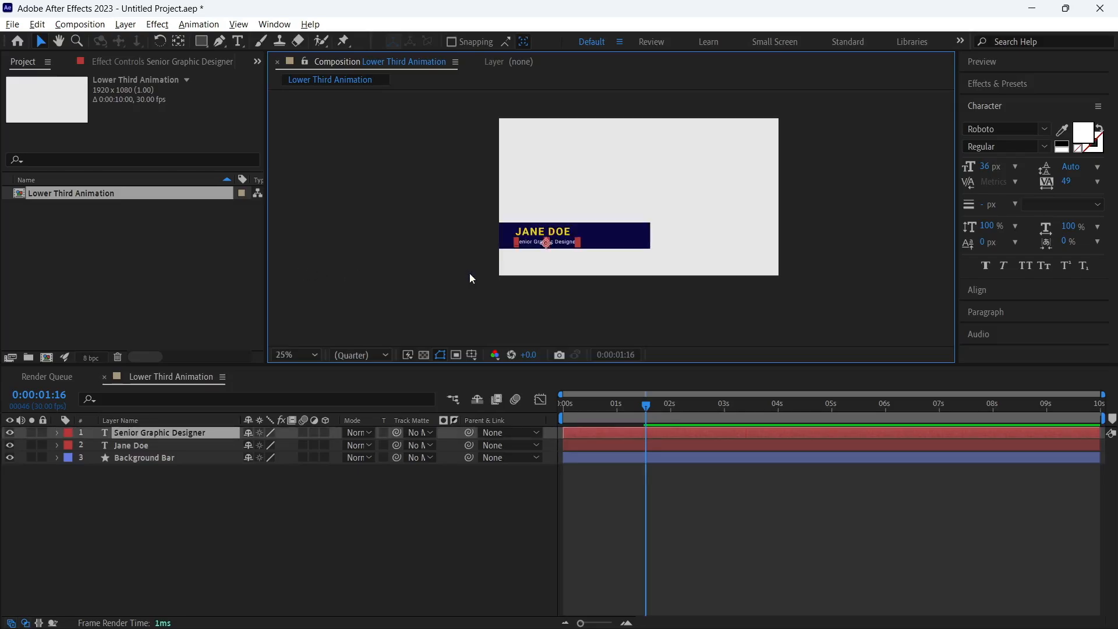
drag(585, 415, 628, 414)
key(period)
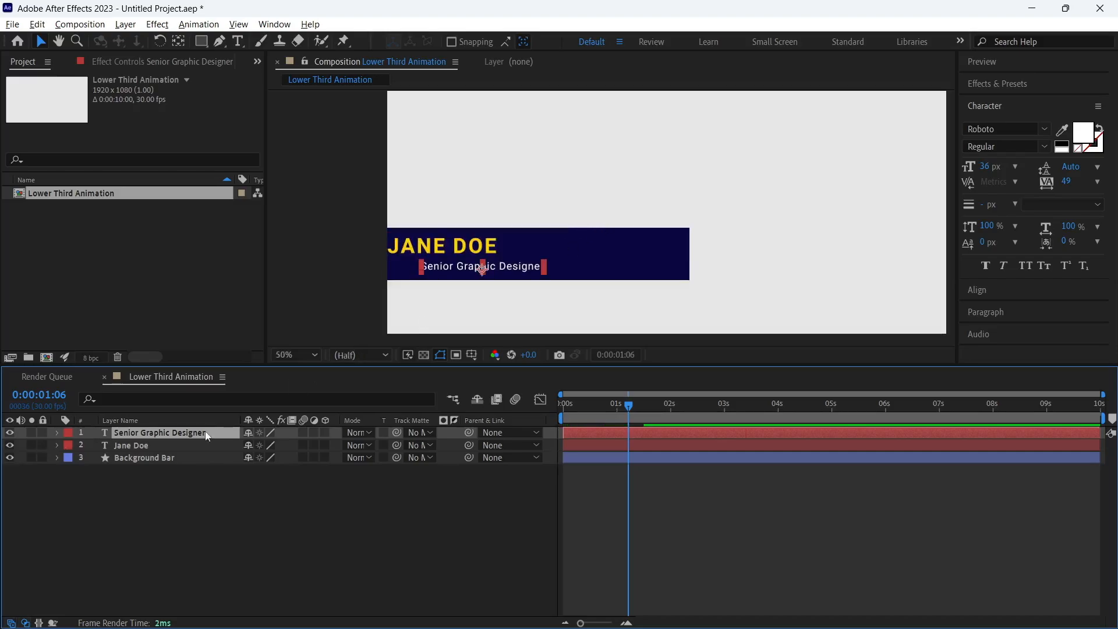
click(135, 445)
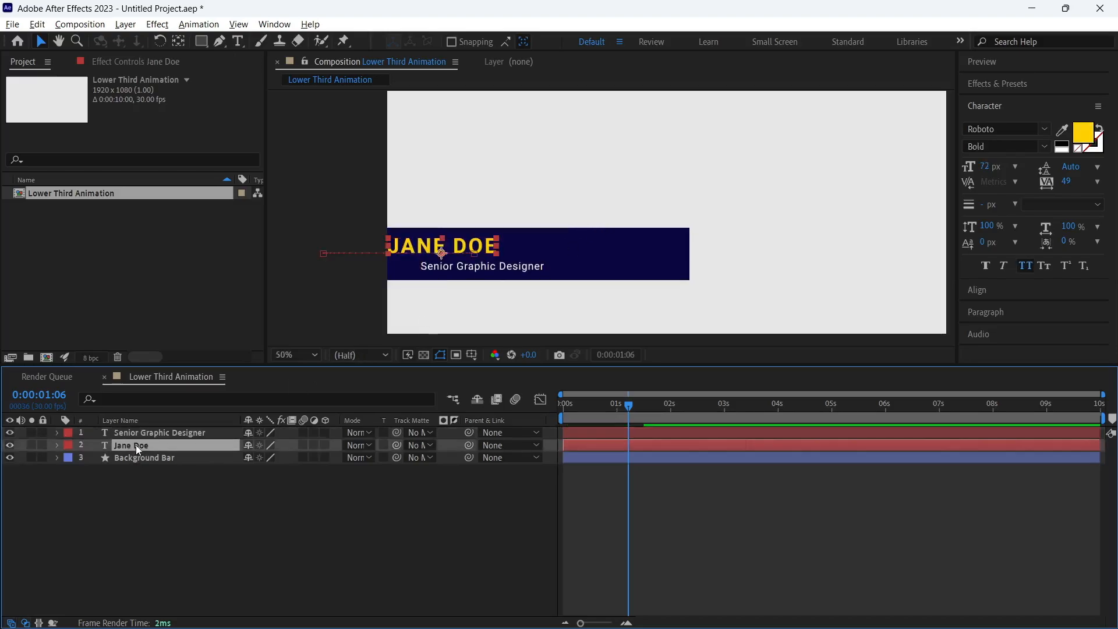
key(t)
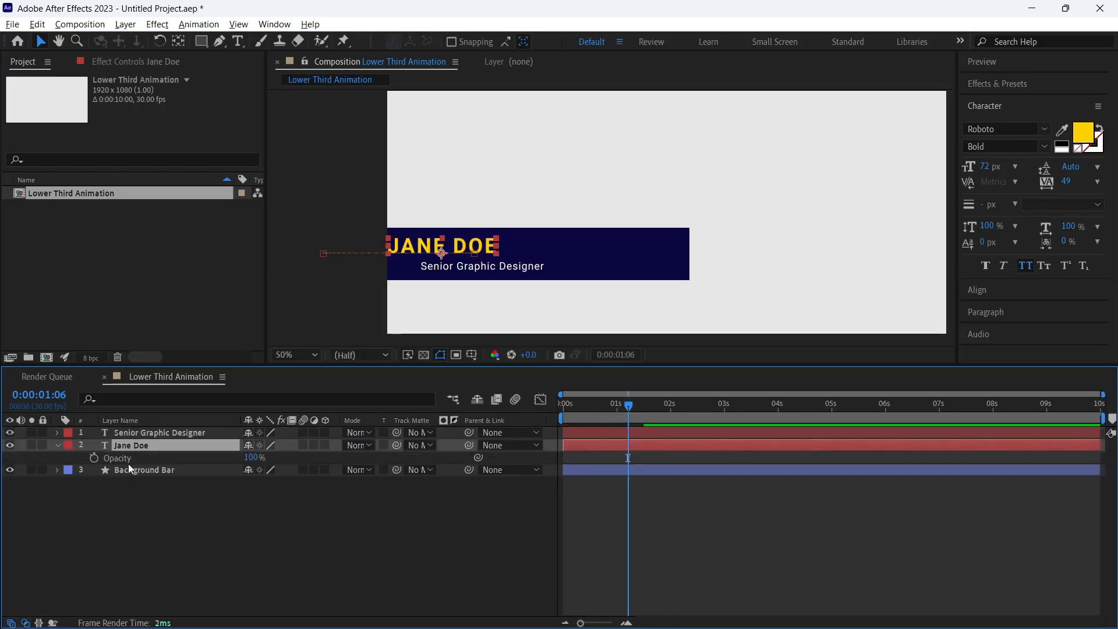
key(p)
click(33, 458)
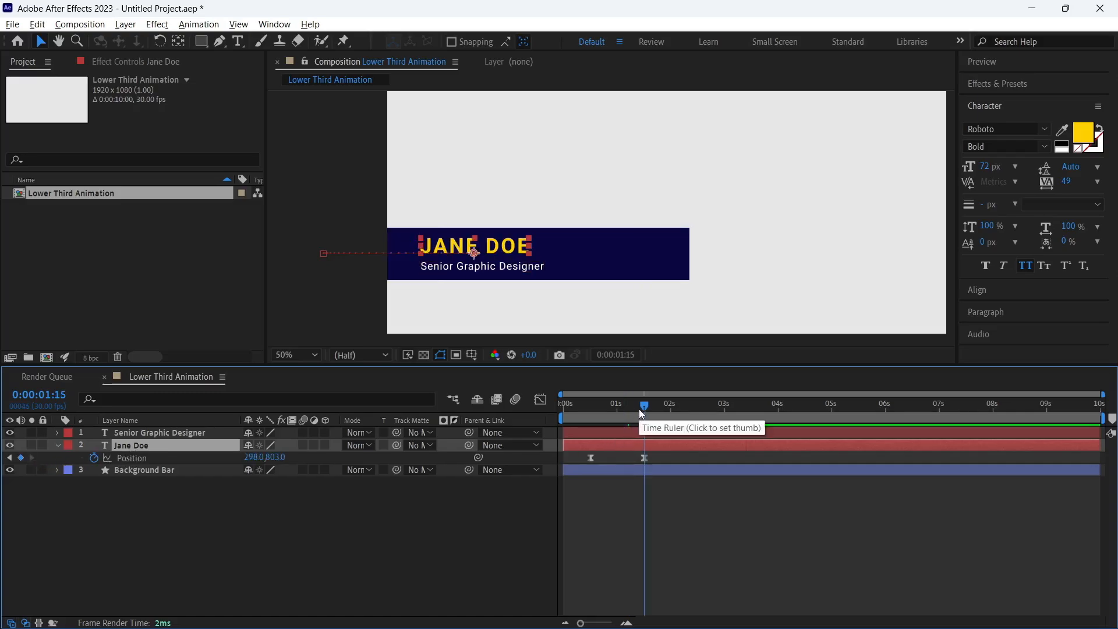
Step: At 0:00:01:00, shift the job title text horizontally until it sits just outside the composition's left edge
key(Page_Up)
key(Page_Up)
key(Page_Up)
key(Page_Up)
key(Page_Up)
key(Page_Up)
key(Page_Up)
key(Page_Up)
key(Page_Up)
key(Page_Up)
key(Page_Up)
key(Page_Up)
key(Page_Up)
key(Page_Up)
key(Page_Up)
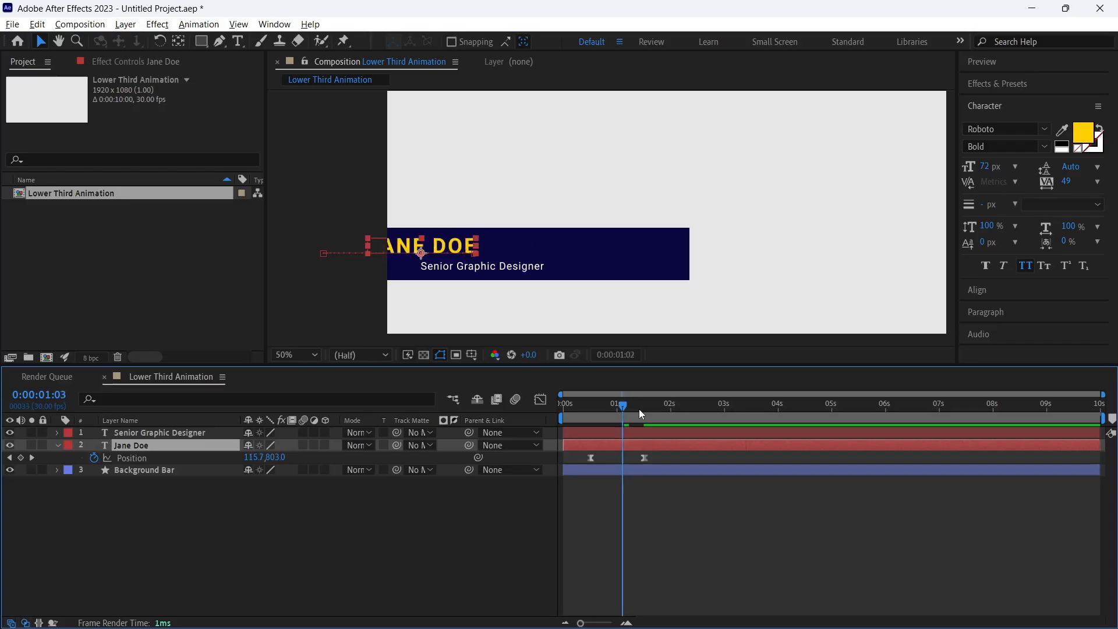
click(484, 271)
drag(486, 275, 432, 275)
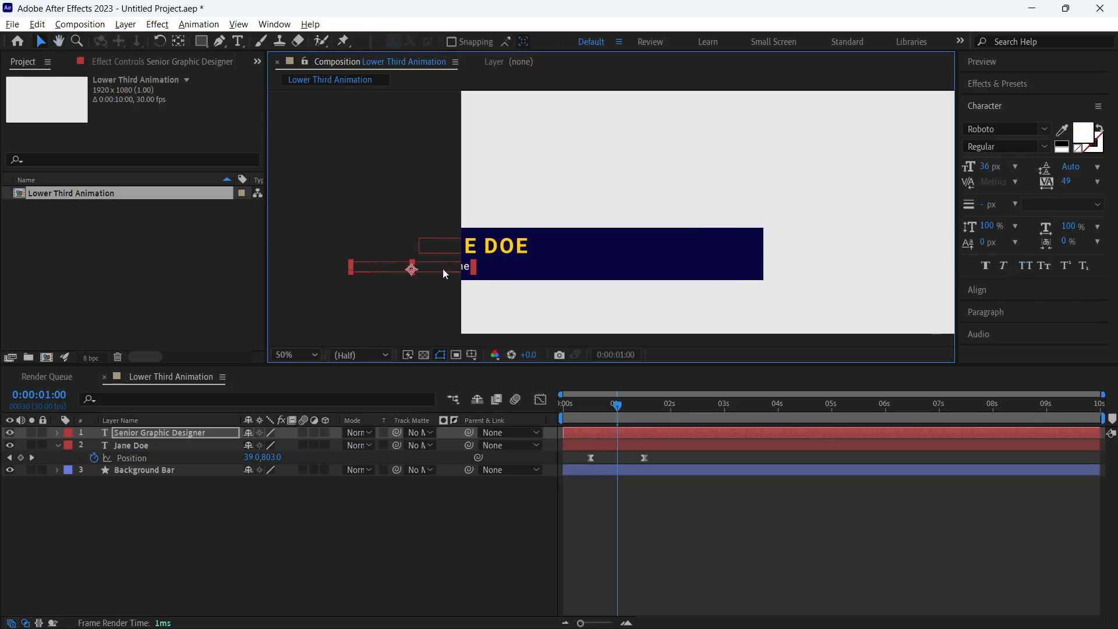
scroll(453, 269, up, 1)
drag(407, 303, 800, 247)
key(v)
drag(667, 265, 642, 266)
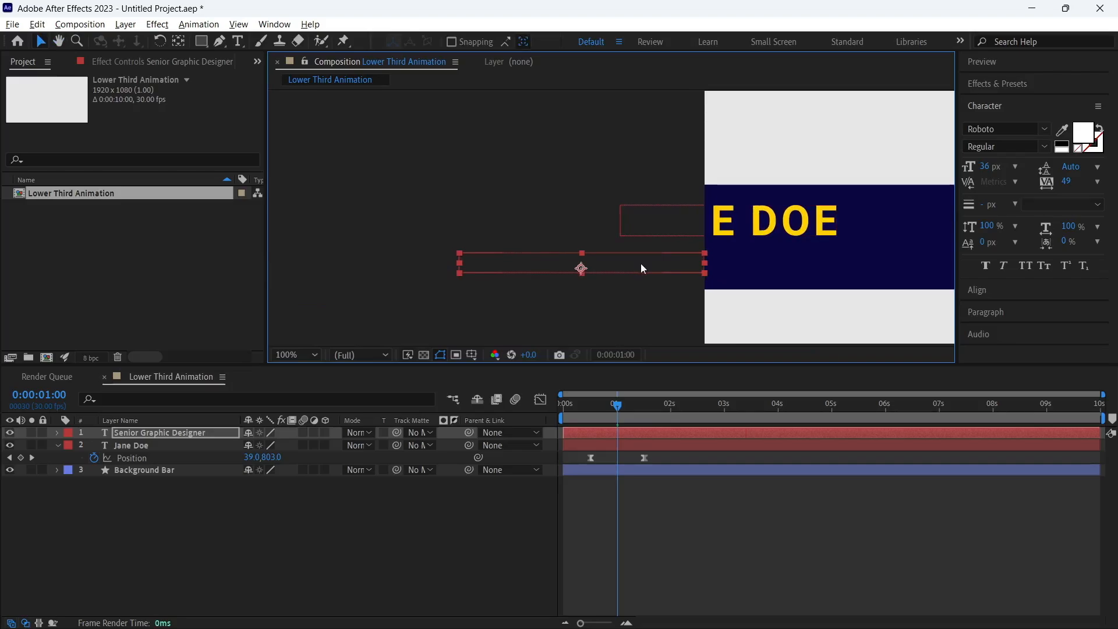
Step: Add a Position keyframe to the job title layer at 0:00:01:00, leaving no extra keyframe on the name text
click(21, 458)
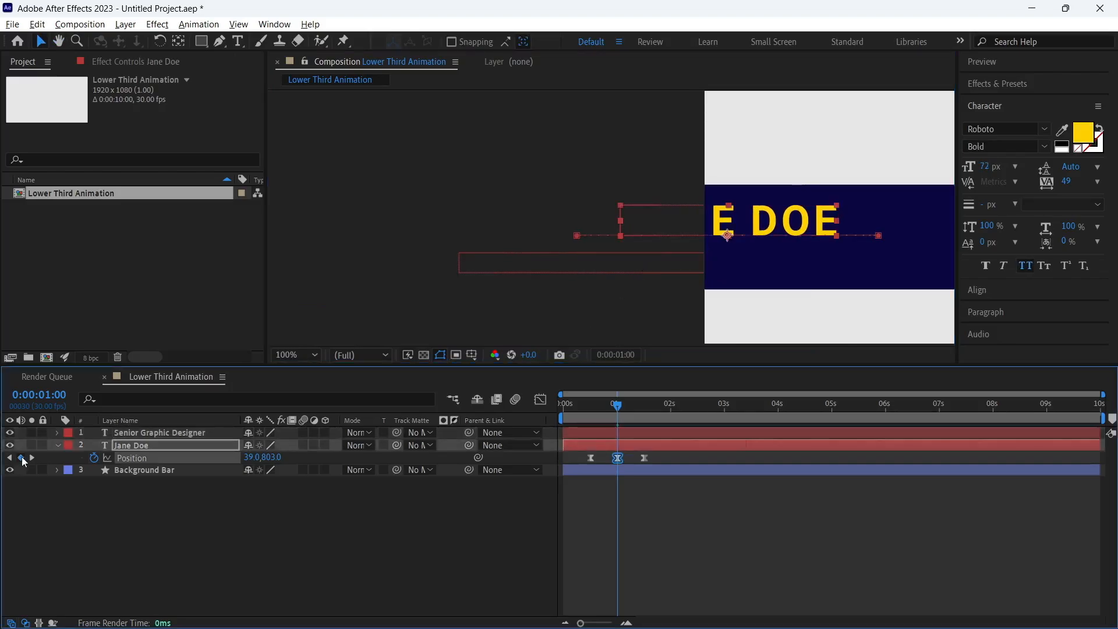
click(21, 459)
click(140, 434)
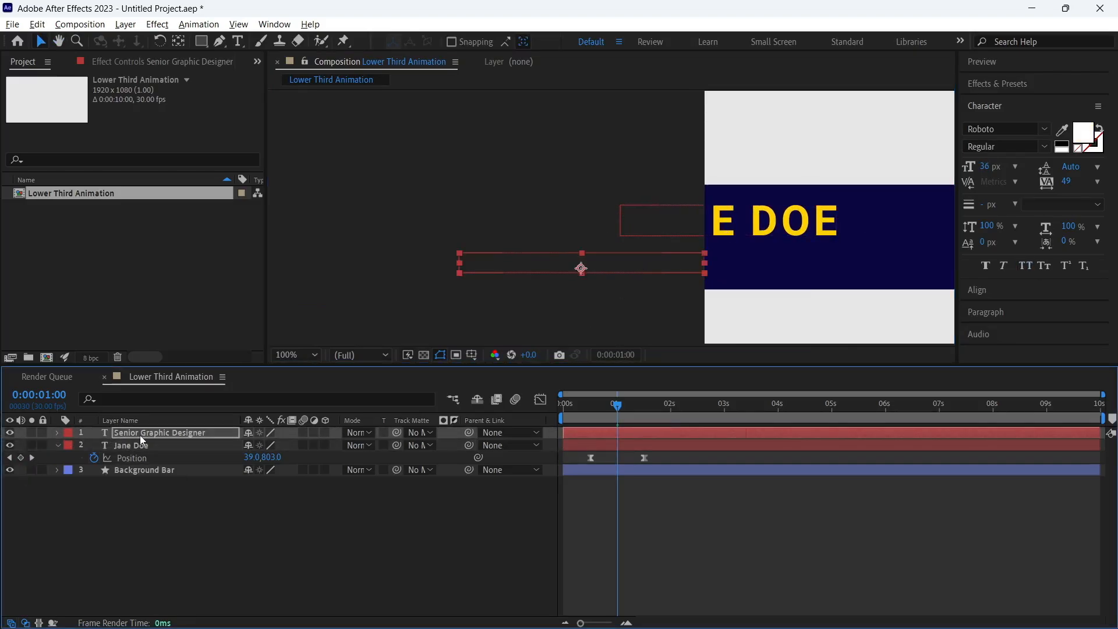
key(p)
click(93, 445)
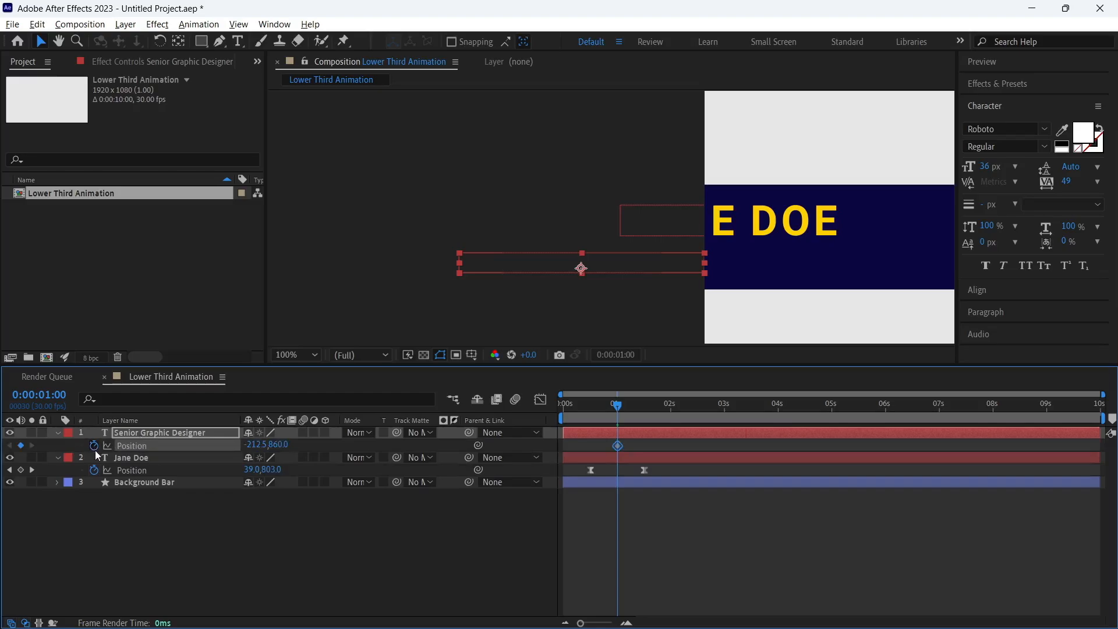
Step: Move the current time to 0:00:02:00
scroll(403, 239, down, 2)
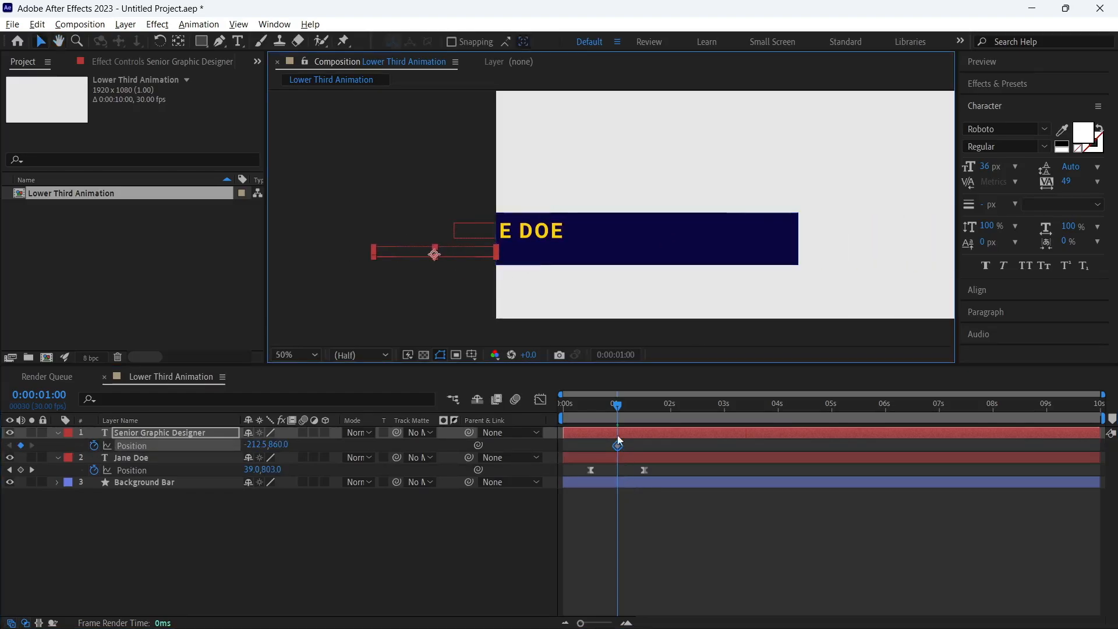
drag(619, 410, 663, 412)
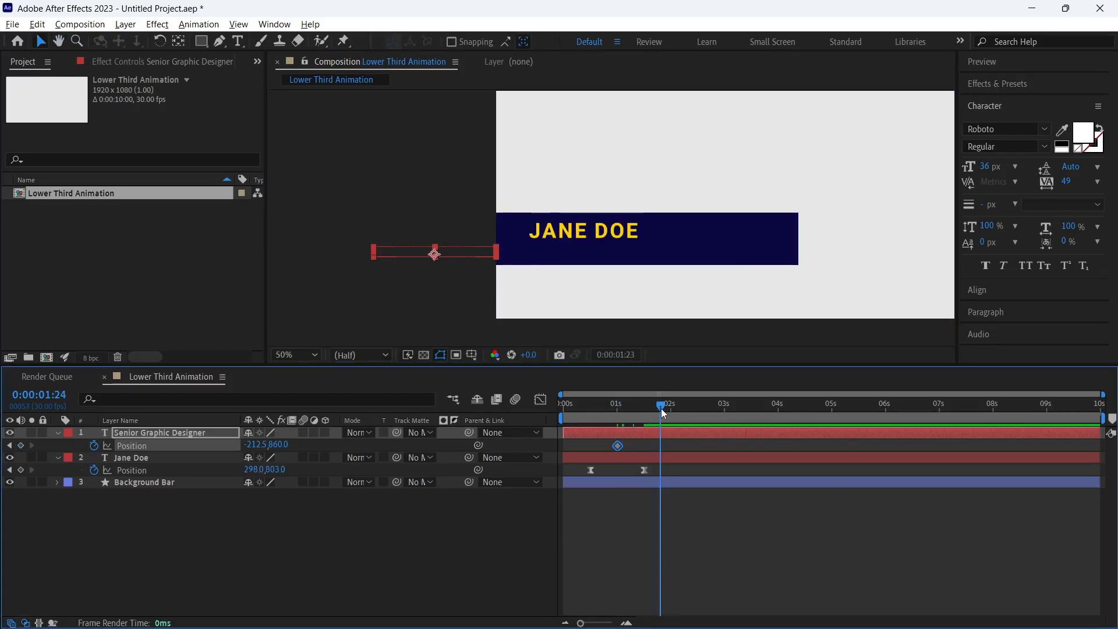
key(Page_Up)
key(Page_Up)
key(Page_Up)
key(Page_Up)
key(Page_Up)
key(Page_Up)
key(Page_Up)
key(Page_Up)
key(Page_Up)
key(Page_Up)
key(Page_Up)
key(Page_Up)
key(Page_Up)
key(Page_Up)
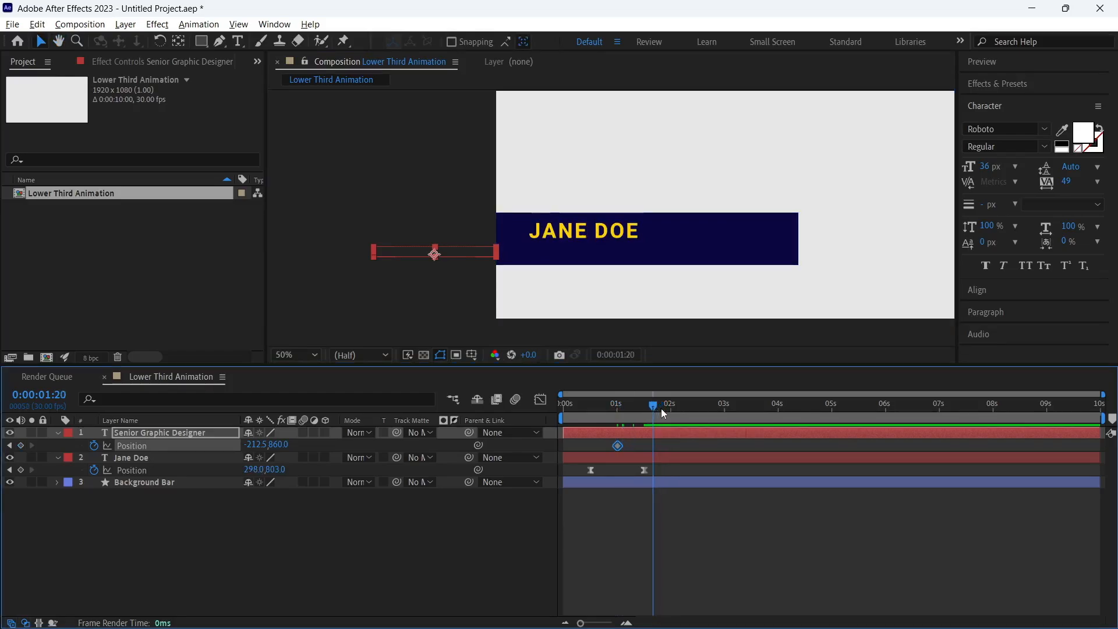
key(Page_Down)
key(Page_Down)
key(Page_Down)
key(Page_Down)
key(Page_Down)
key(Page_Down)
key(Page_Up)
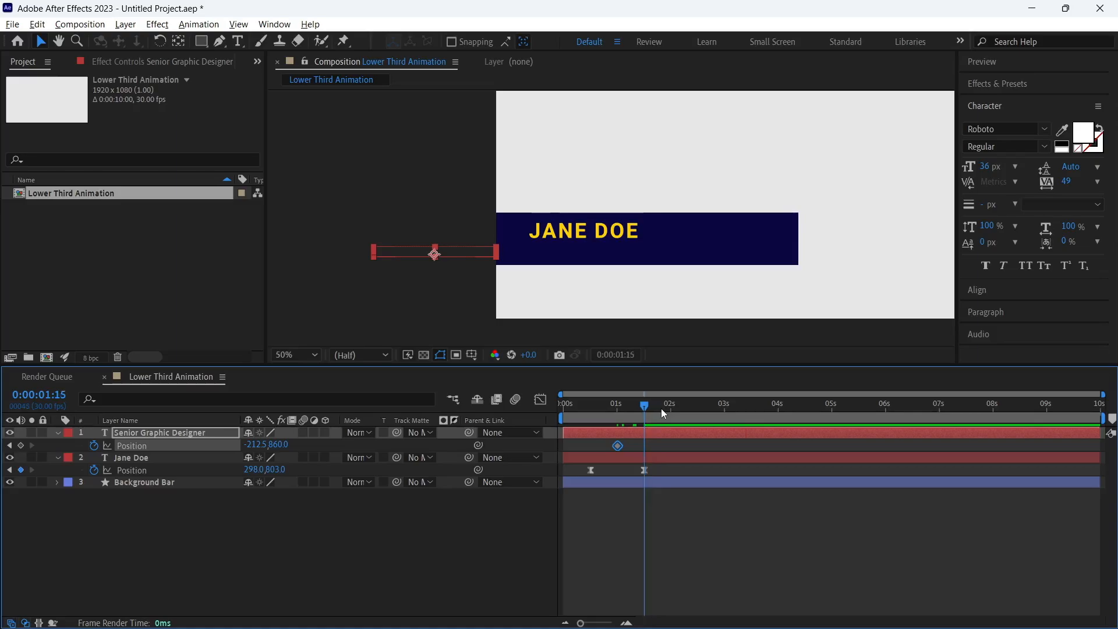
key(Page_Down)
key(Page_Down)
key(Page_Down)
key(Page_Down)
key(Page_Down)
key(Page_Down)
key(Page_Down)
key(Page_Down)
key(Page_Down)
key(Page_Down)
key(Page_Down)
key(Page_Down)
key(Page_Down)
key(Page_Down)
key(Page_Down)
key(Page_Down)
key(Page_Down)
key(Page_Down)
key(Page_Down)
key(Page_Down)
key(Page_Up)
key(Page_Up)
key(Page_Up)
key(Page_Up)
key(Page_Up)
key(Page_Up)
key(Page_Up)
key(Page_Up)
key(Page_Up)
key(Page_Up)
key(Page_Up)
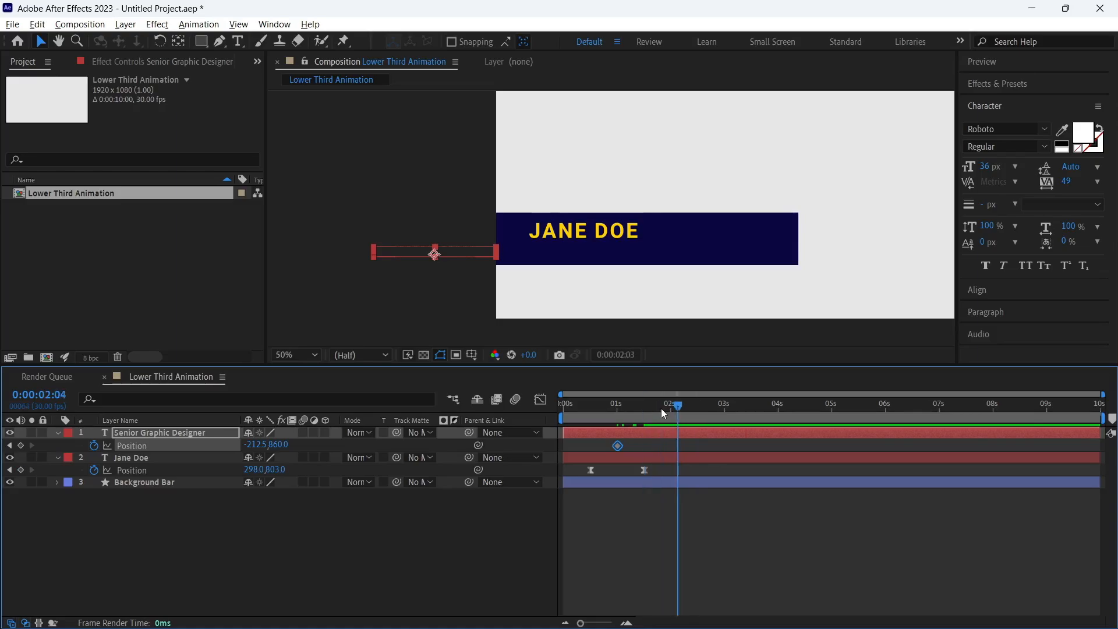
key(Page_Up)
key(Page_Up)
key(Page_Up)
key(Page_Up)
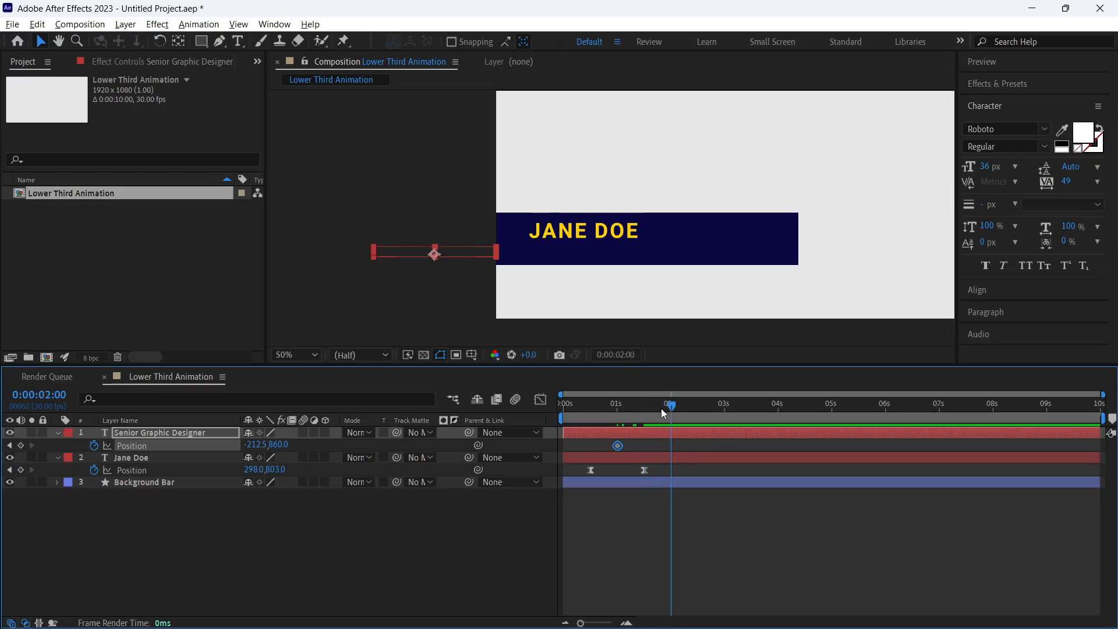
Step: Slide the job title text horizontally back onto the navy bar, left-aligned under the name, at Position 326.5, 860.0
click(464, 254)
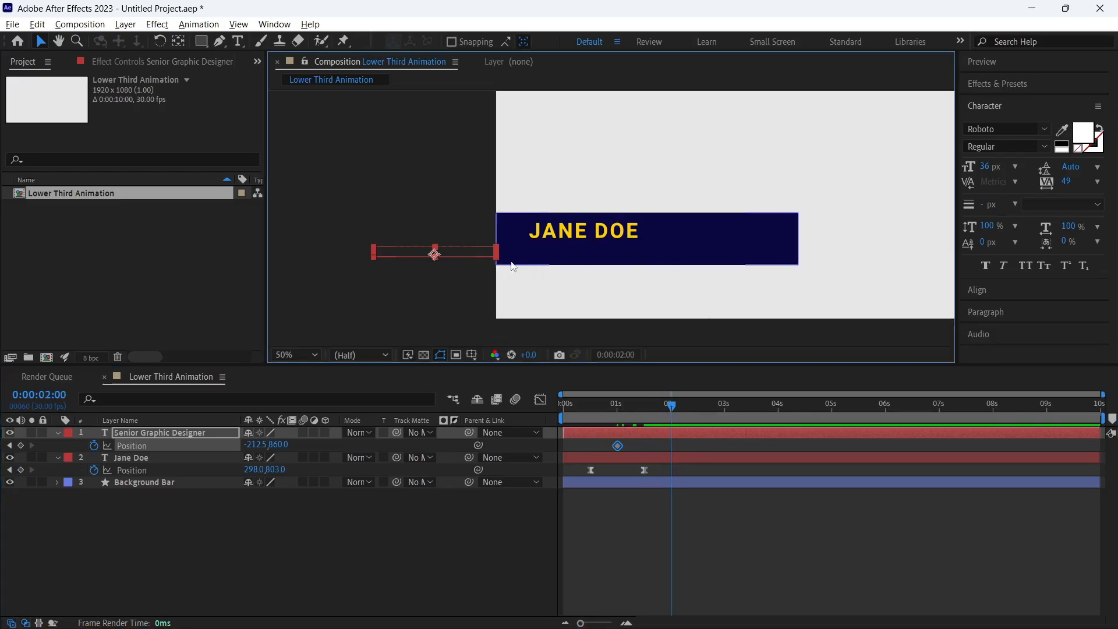
drag(478, 265, 635, 263)
scroll(554, 268, up, 2)
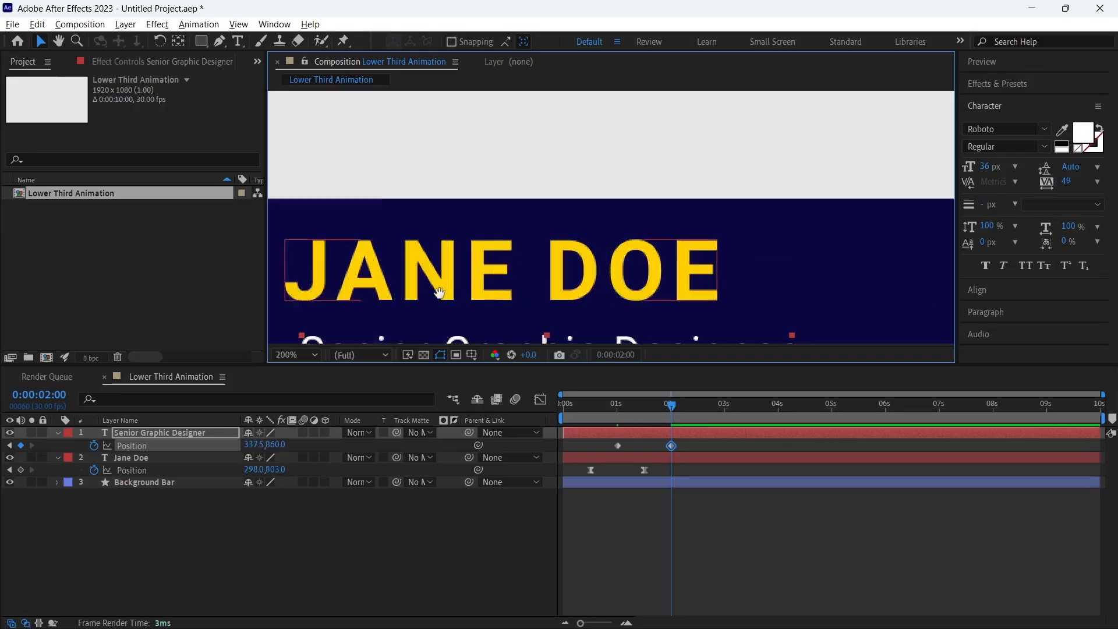
drag(440, 292, 618, 166)
drag(529, 236, 516, 236)
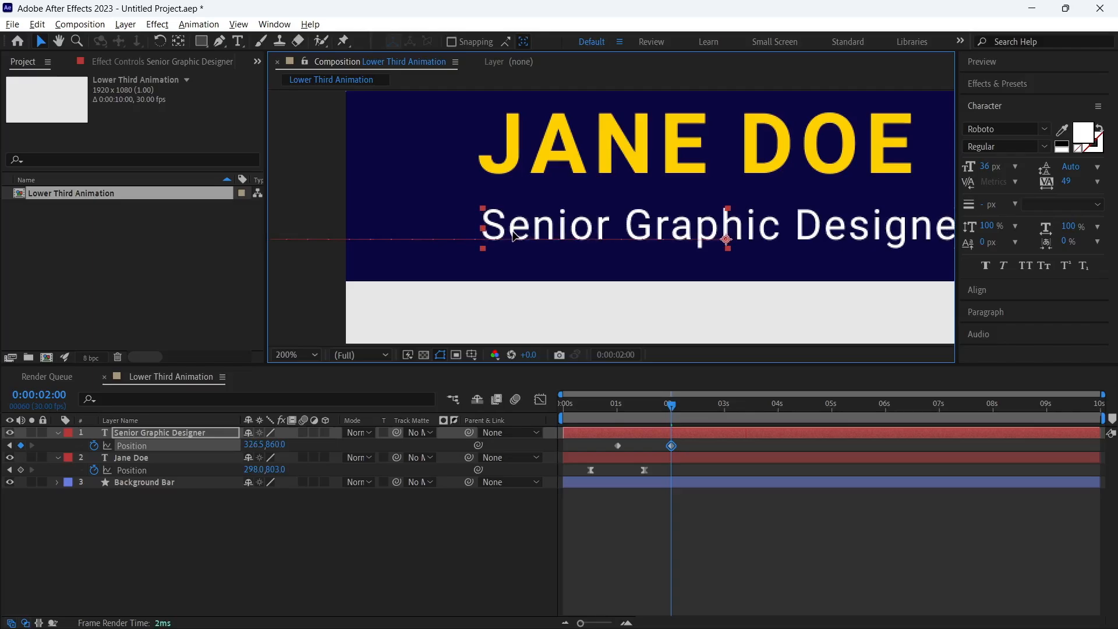
Step: Apply Easy Ease to both Position keyframes of the job title layer
right_click(179, 446)
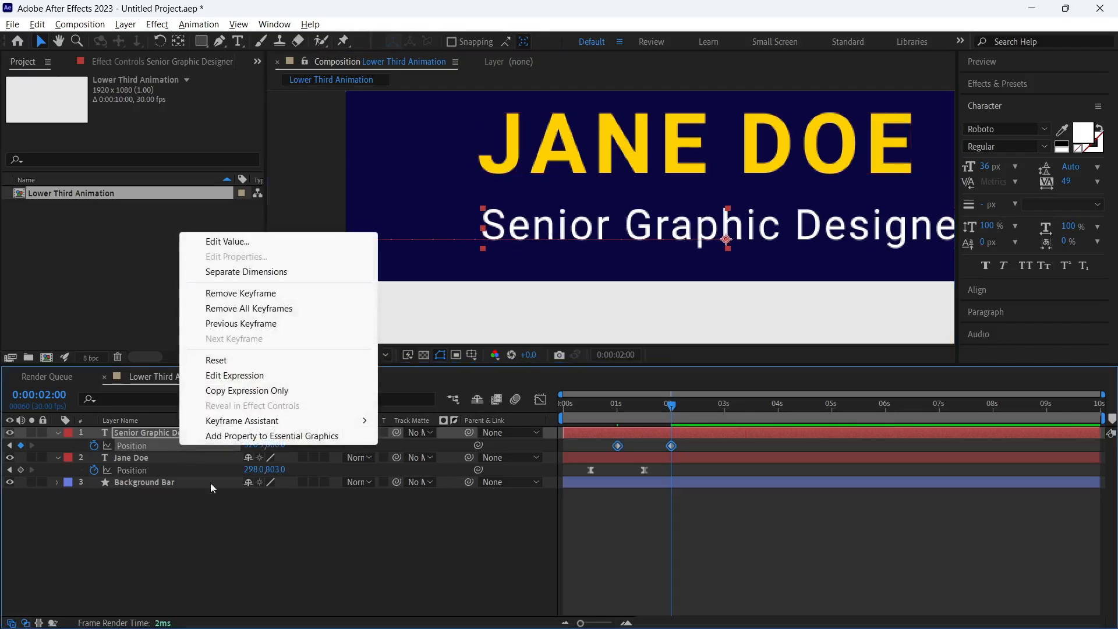
mouse_move(288, 422)
click(424, 465)
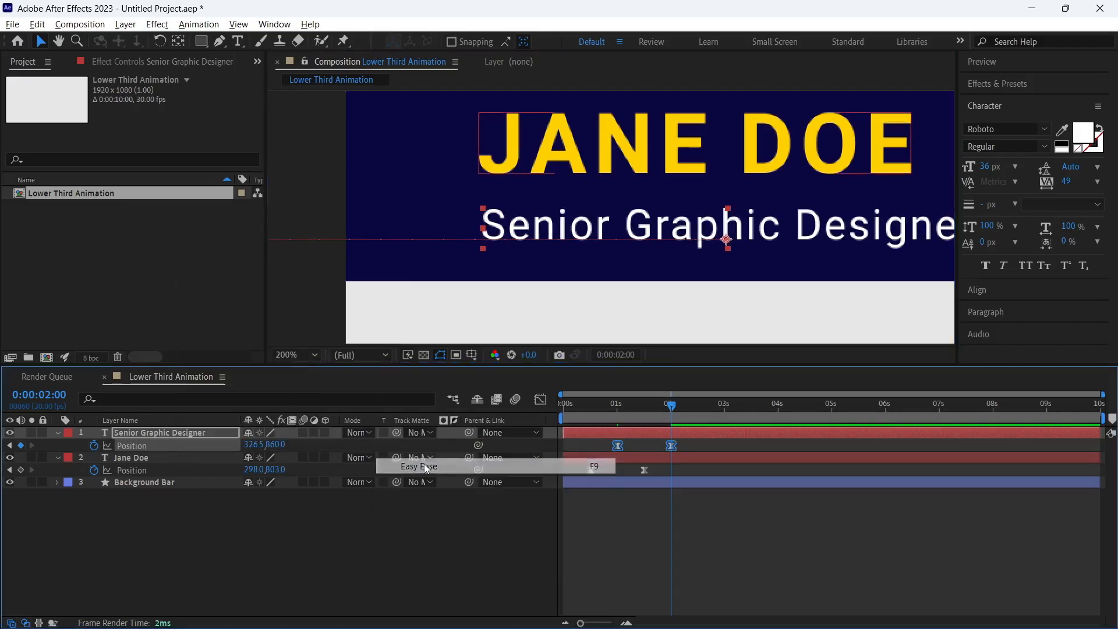
Step: Scrub back to the start of the animation and end the work area at 0:00:02:14
scroll(431, 275, down, 4)
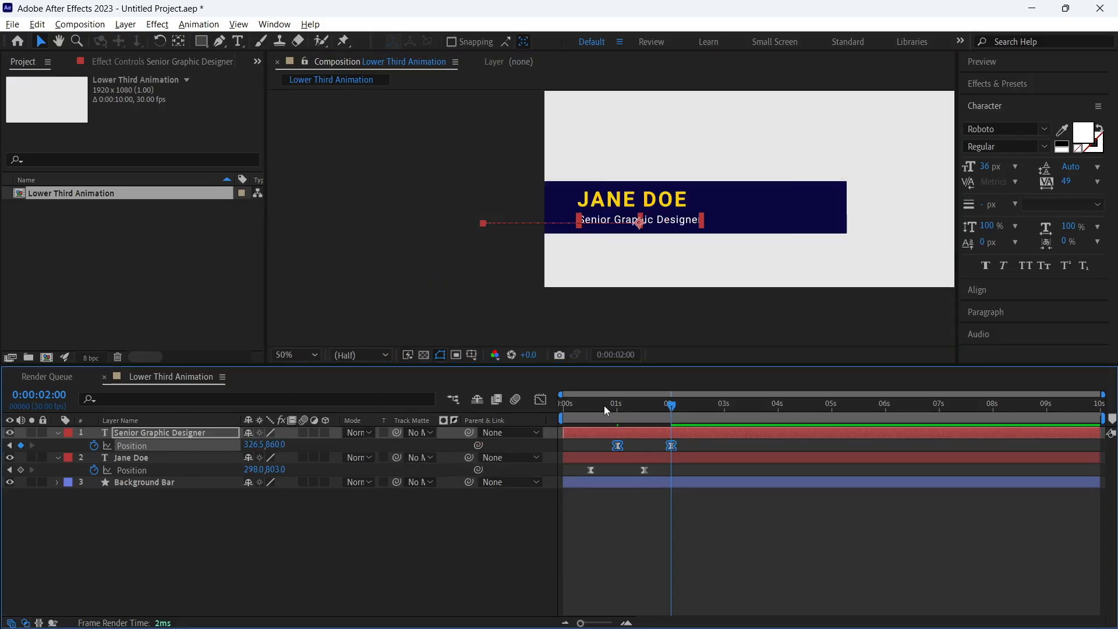
drag(603, 405, 512, 414)
scroll(431, 239, down, 2)
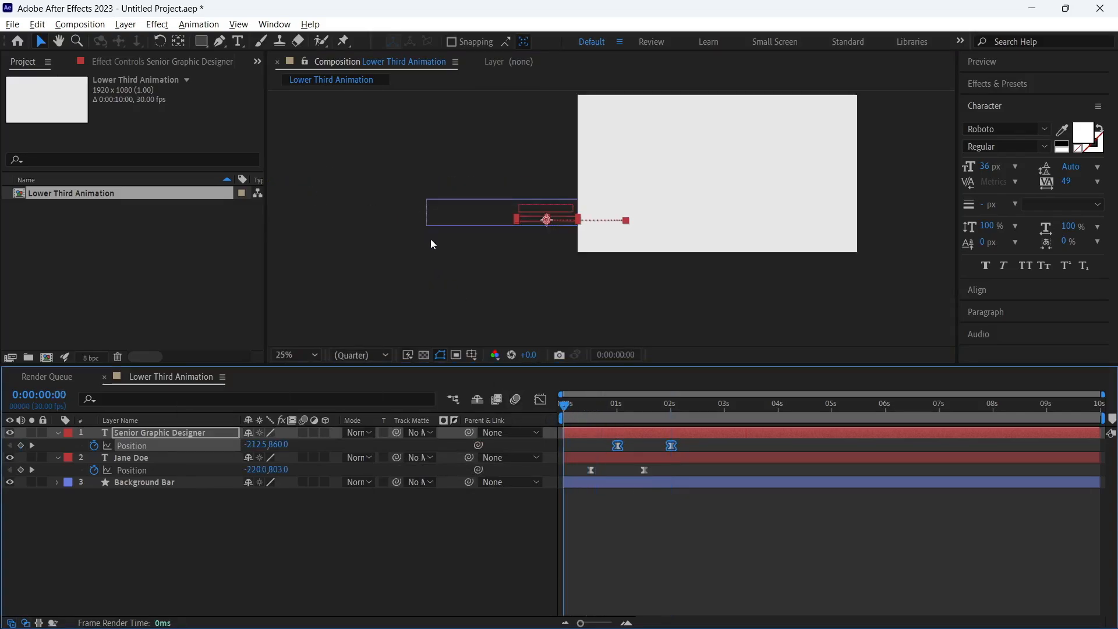
click(696, 405)
key(n)
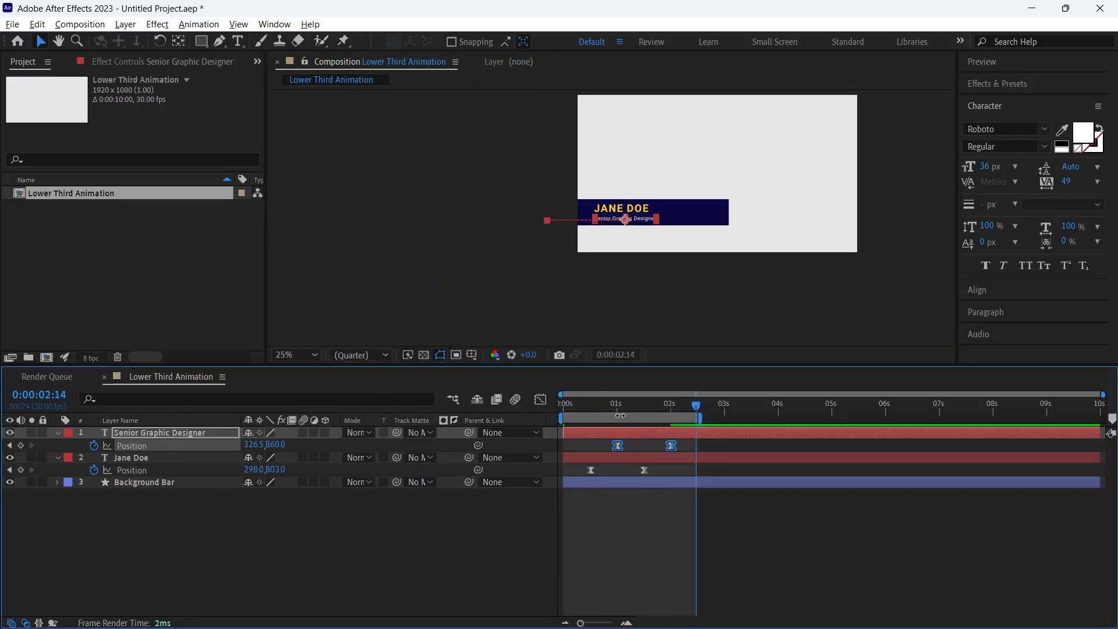
Step: Play back the lower third animation from the start to review the bar, name and job title sliding in
key(space)
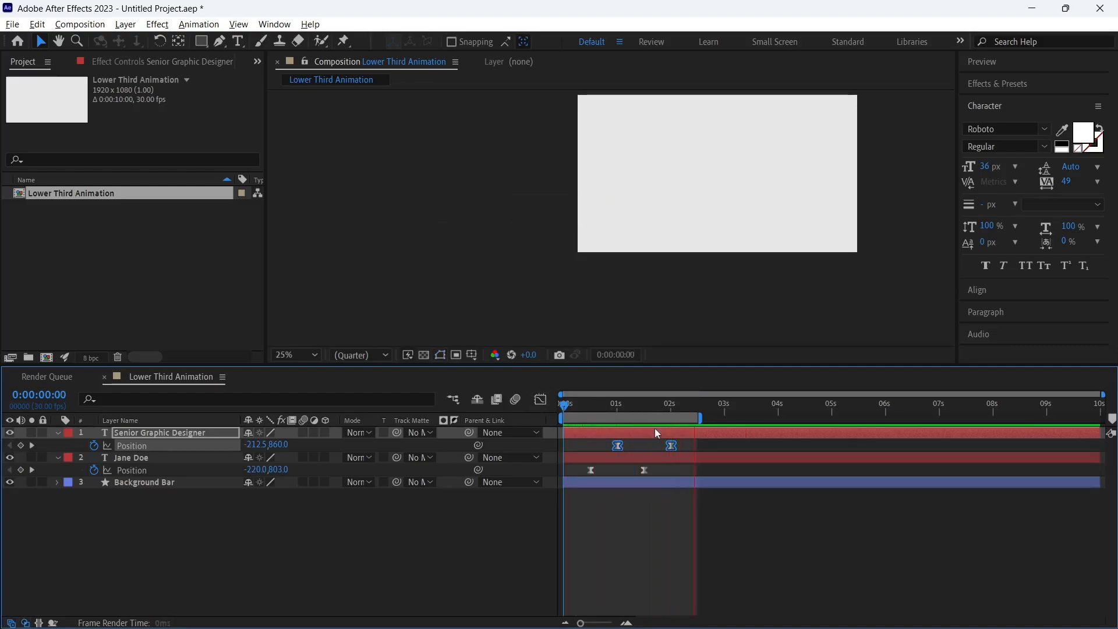
key(space)
mouse_move(580, 410)
mouse_down()
mouse_move(603, 412)
mouse_move(580, 417)
mouse_up()
key(space)
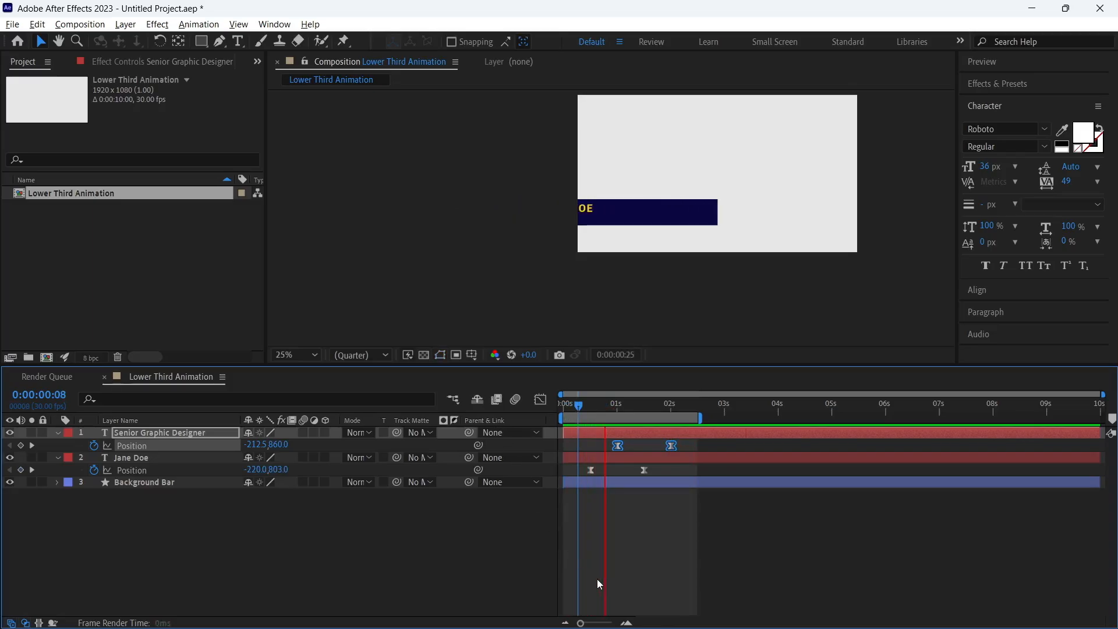
key(space)
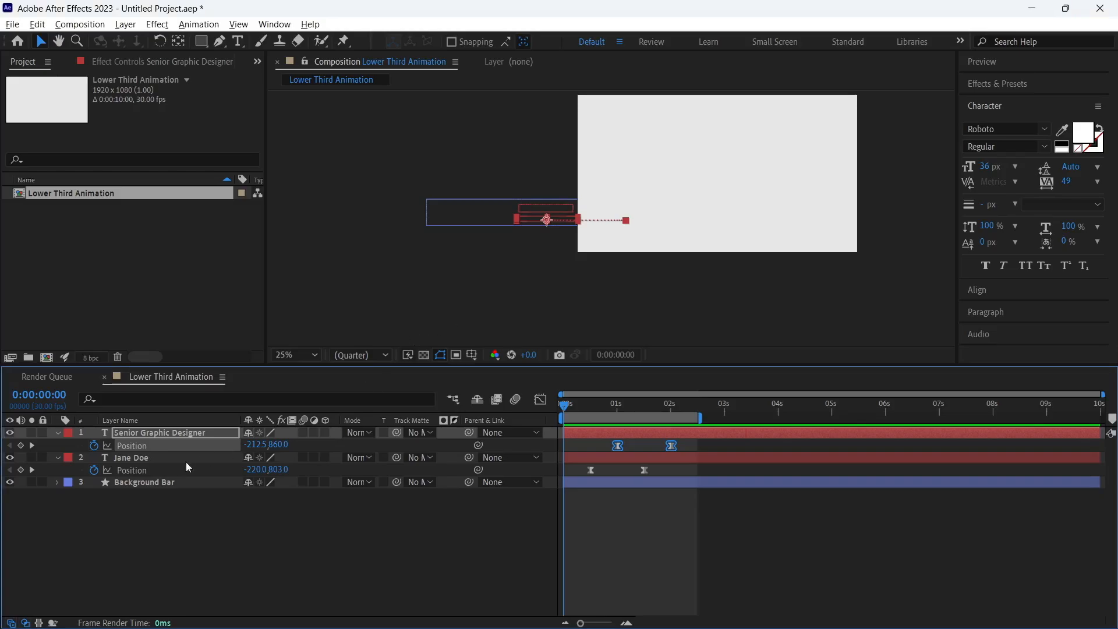
Step: Pre-compose the job title, name and Background Bar layers into a new composition named Lower Third Group, moving all attributes into it
click(59, 431)
click(58, 445)
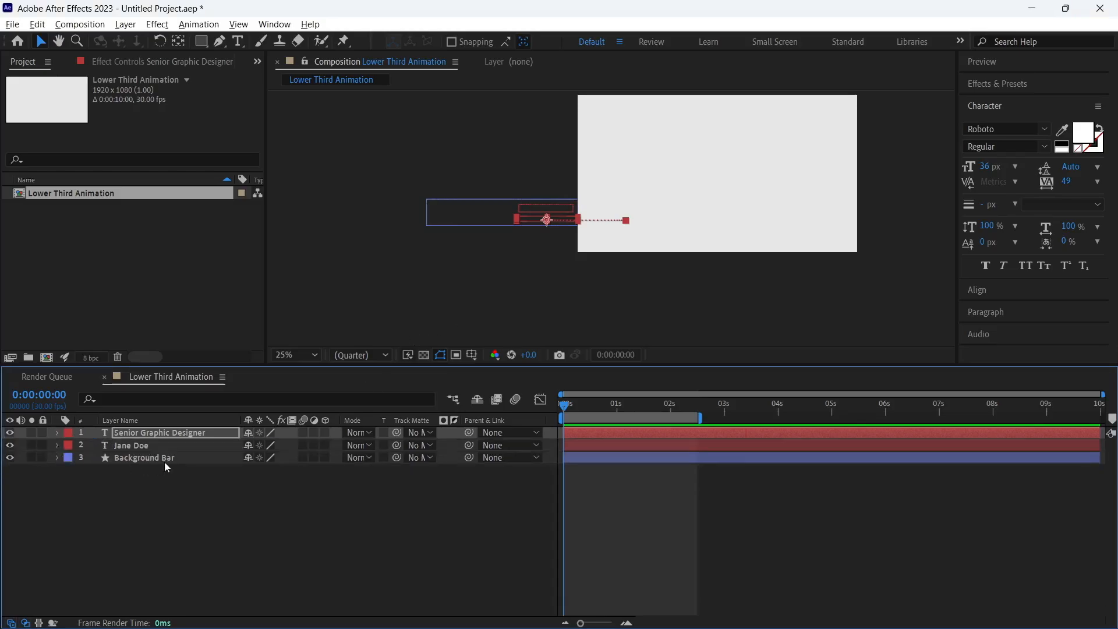
shift+click(165, 457)
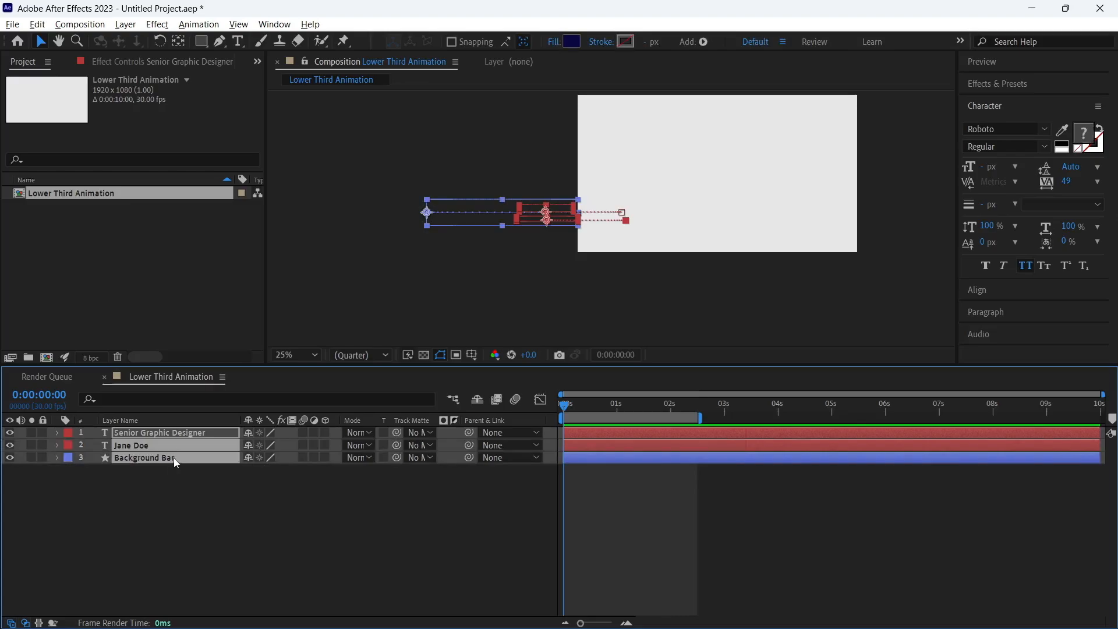
right_click(170, 461)
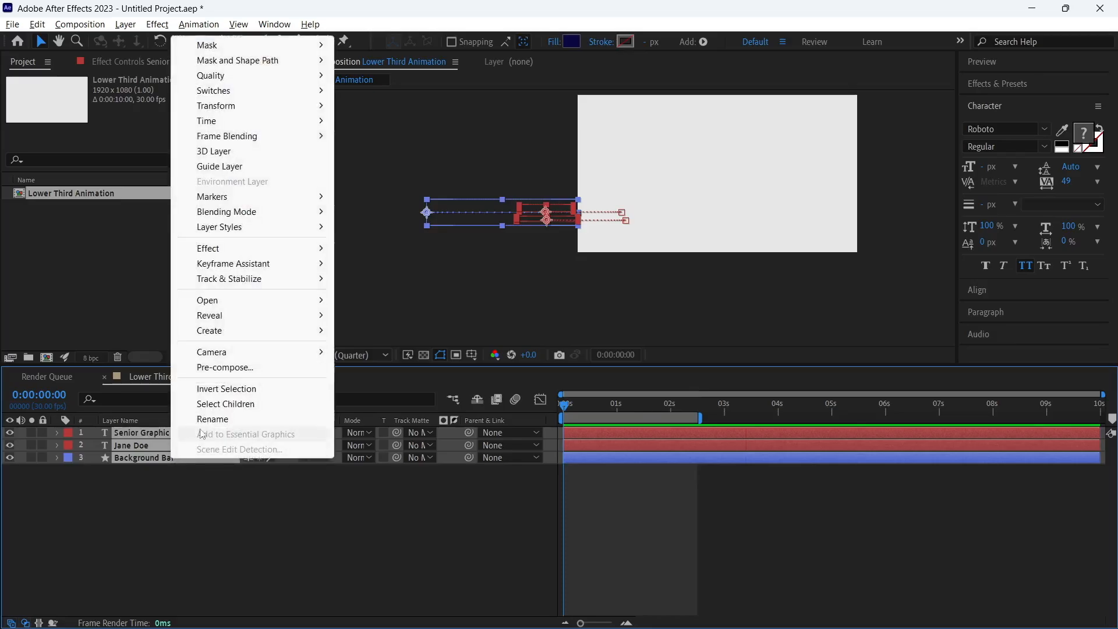
click(238, 367)
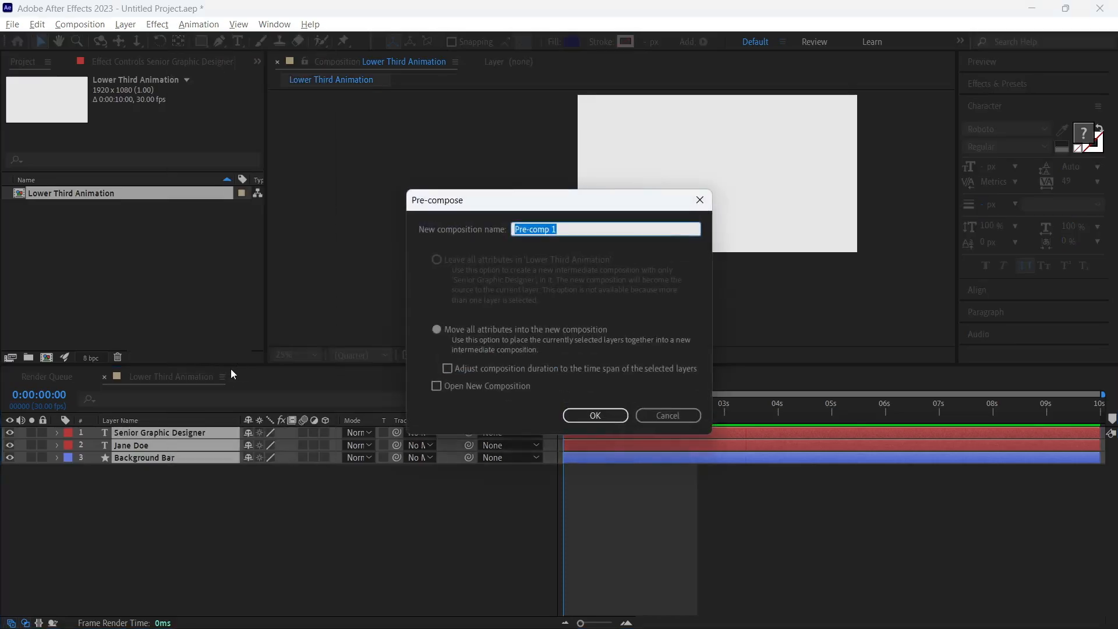
key(Caps_Lock)
text(L)
key(Caps_Lock)
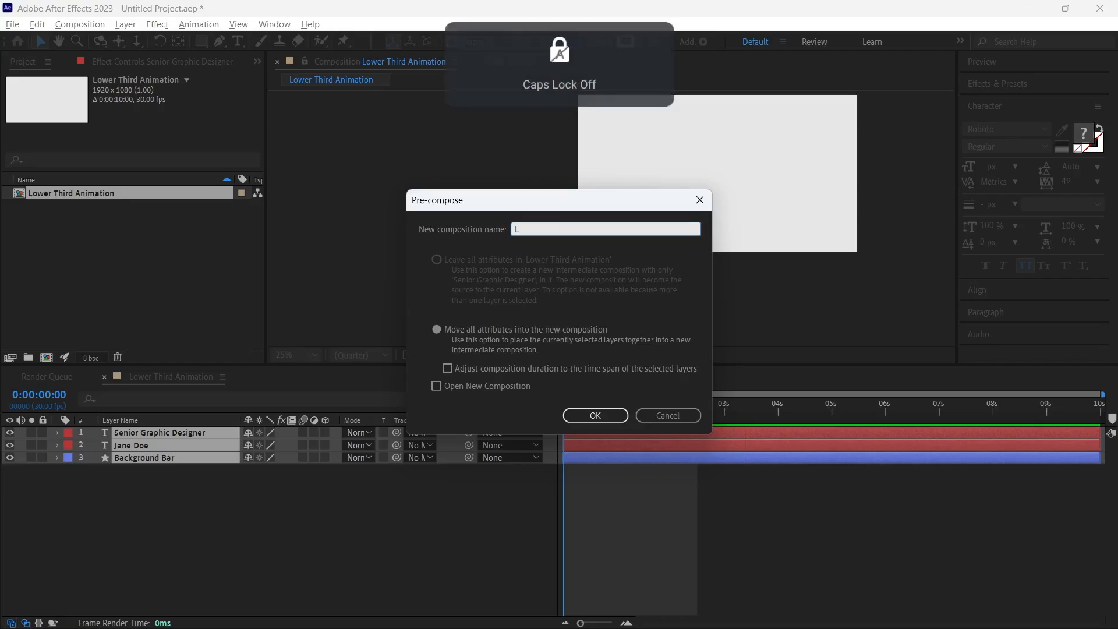
text(ower)
key(Caps_Lock)
text(T)
key(Caps_Lock)
text(hird)
key(Caps_Lock)
text(G)
key(Caps_Lock)
text(roup)
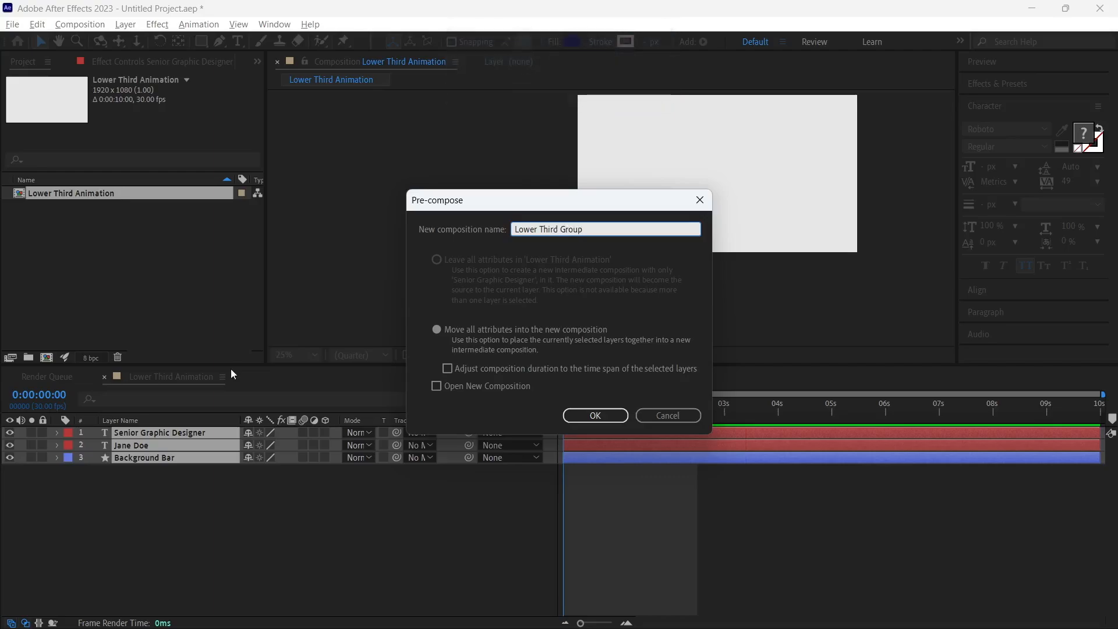
click(595, 415)
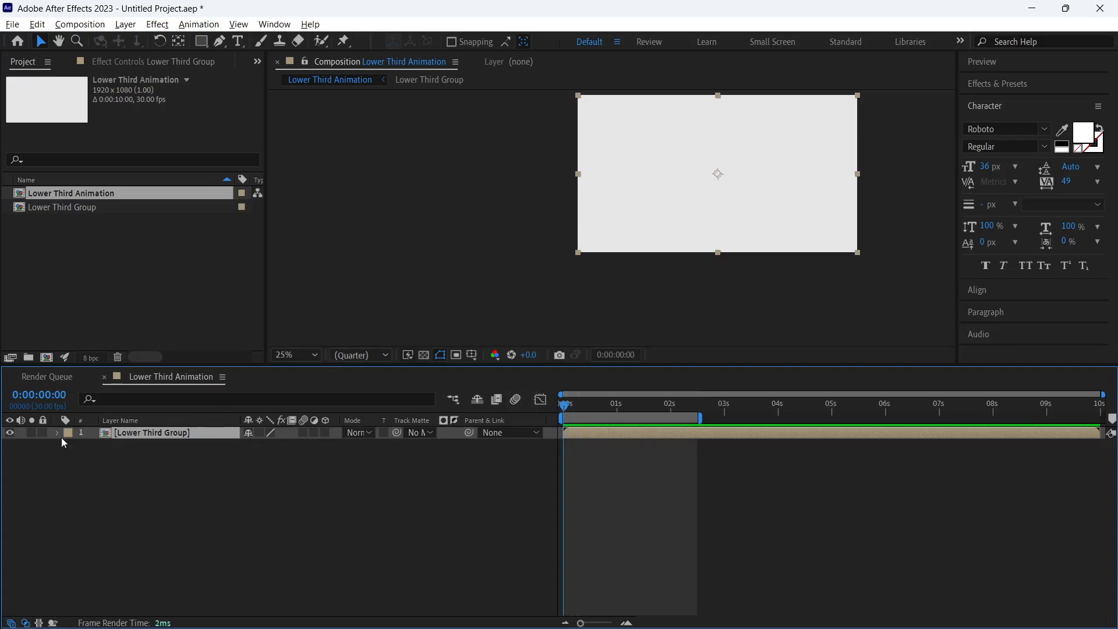
Step: Add Opacity keyframes at 100% to the Lower Third Group layer at 0:00:00:00 and 0:00:01:00
key(t)
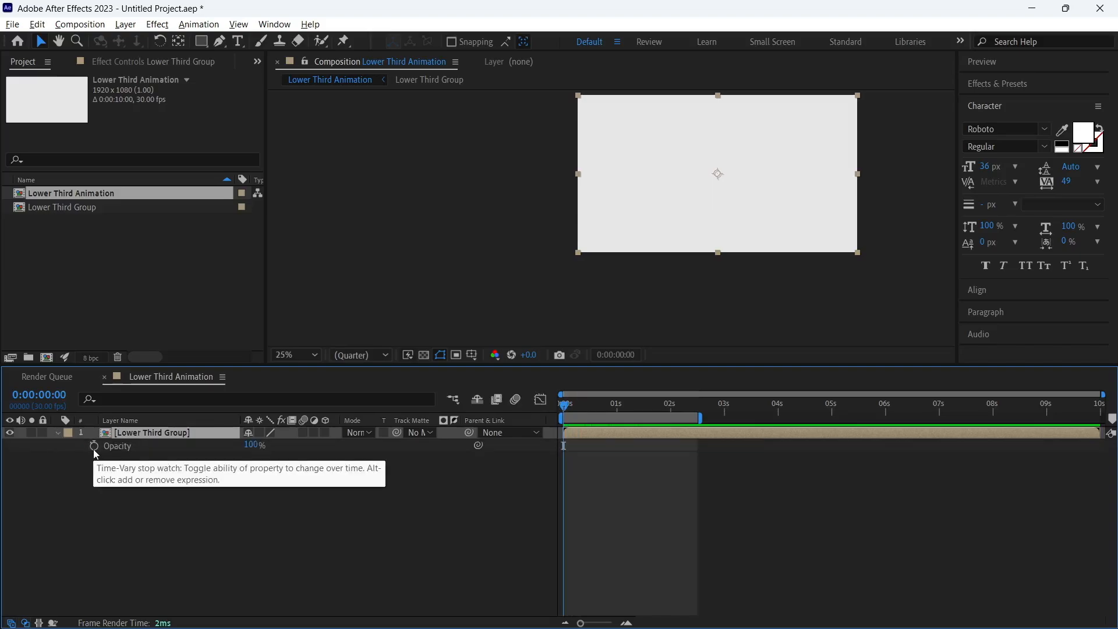
click(93, 446)
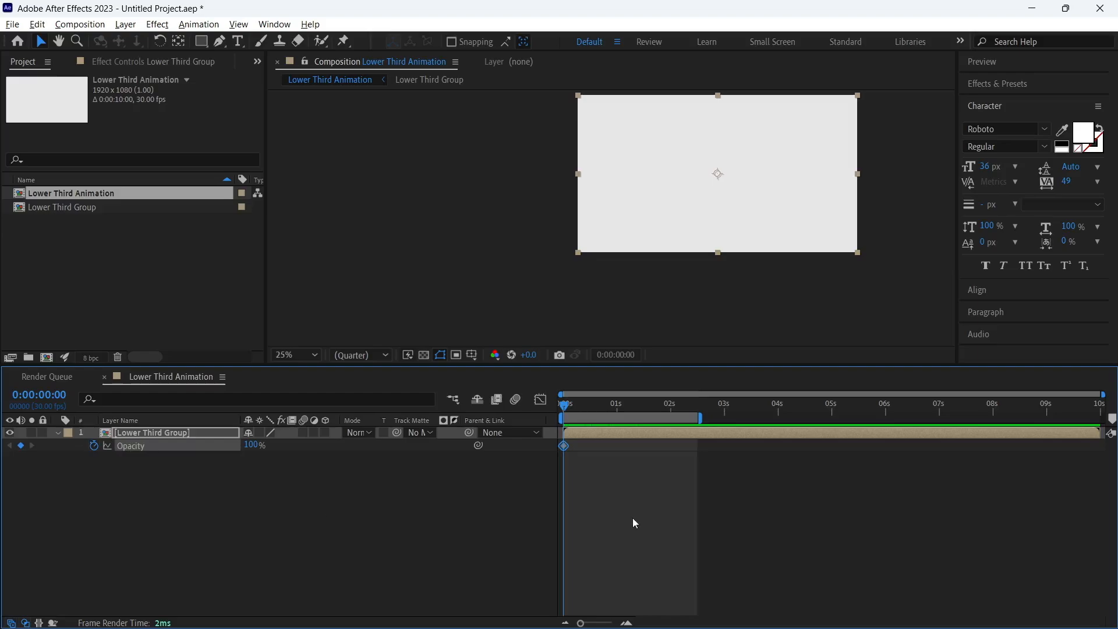
key(shift+Page_Down)
key(shift+Page_Down)
key(shift+Page_Down)
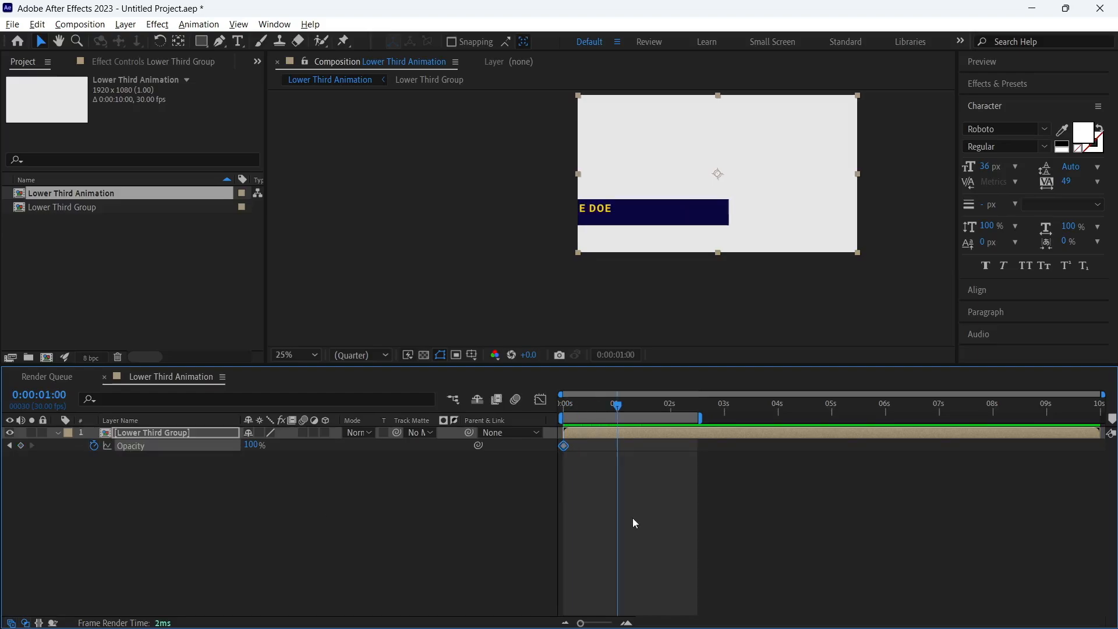
click(20, 446)
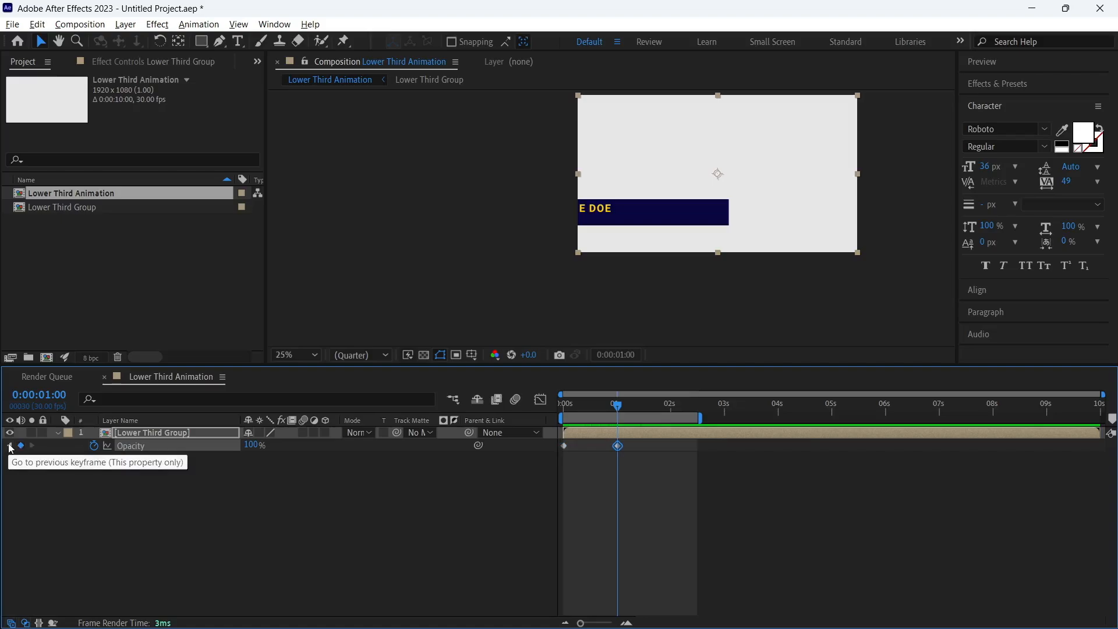
Step: Set the Lower Third Group's Opacity to 0% at the 0:00:00:00 keyframe
drag(617, 407, 540, 399)
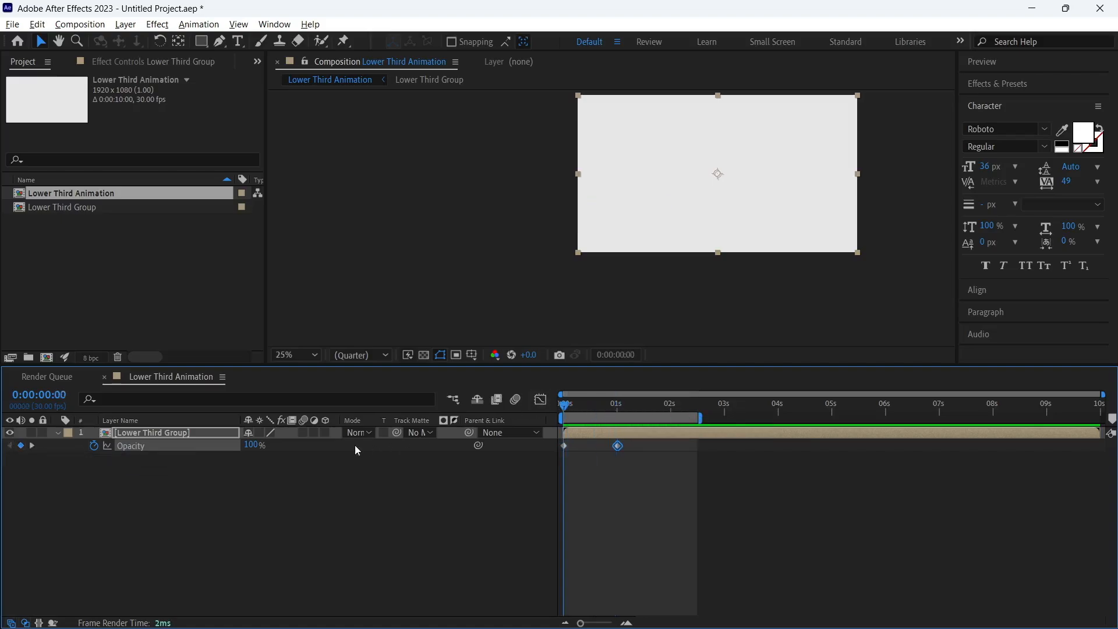
click(250, 446)
text(0)
key(Return)
Step: Apply Easy Ease to both Opacity keyframes of the Lower Third Group layer
drag(657, 467, 551, 439)
right_click(564, 446)
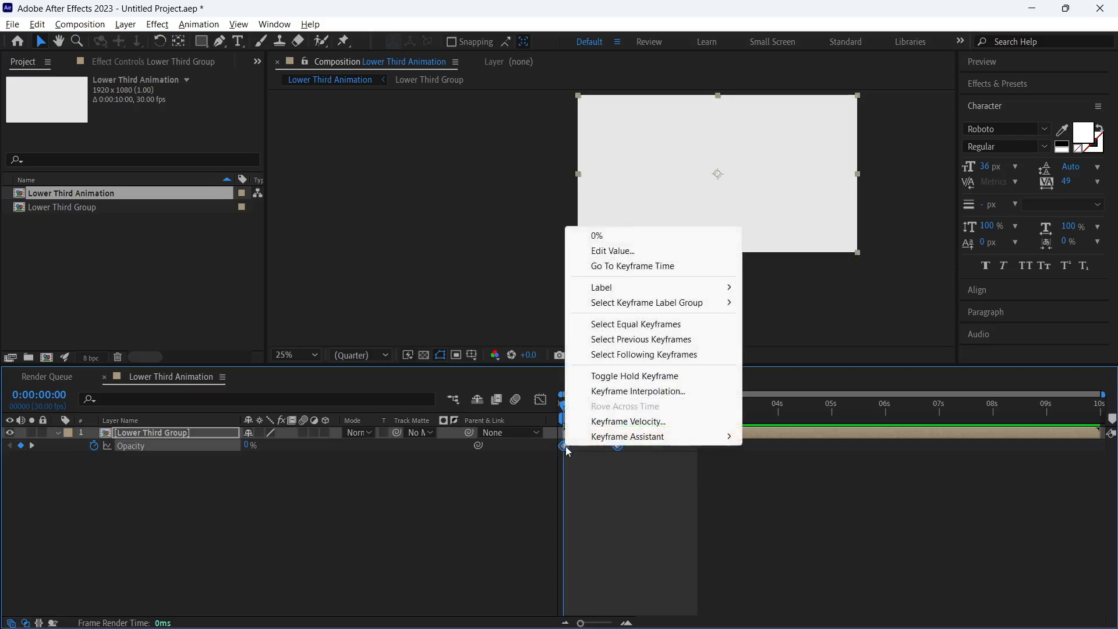
mouse_move(676, 436)
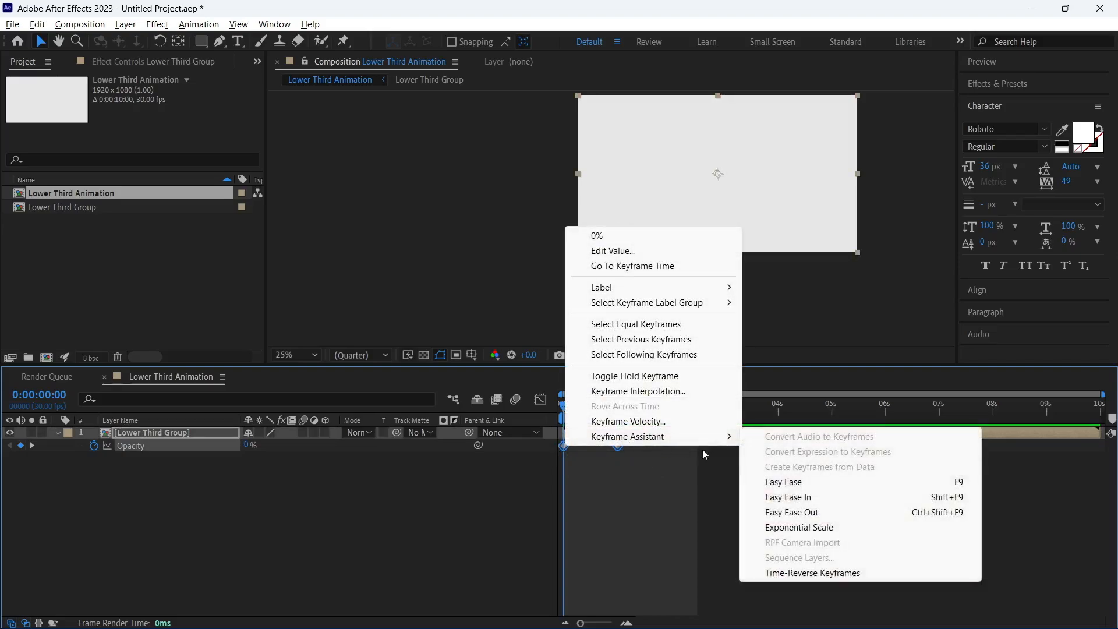
click(783, 483)
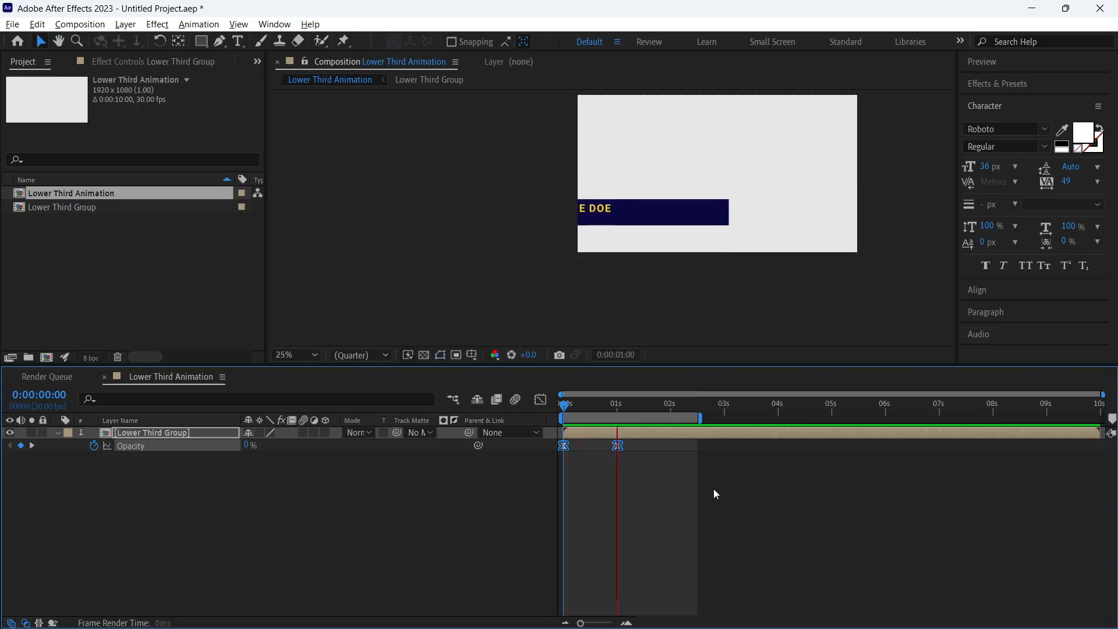
Step: Scrub and play the composition from the start to review the group's fade-in
key(space)
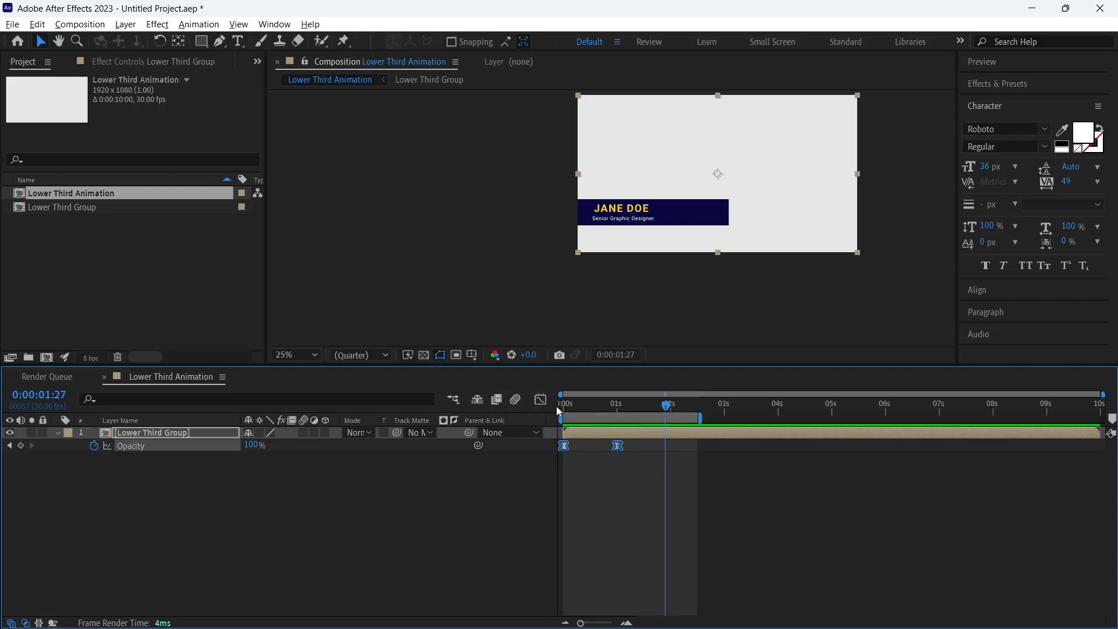
drag(577, 410, 626, 426)
key(Page_Down)
key(Page_Down)
key(Page_Down)
key(Page_Down)
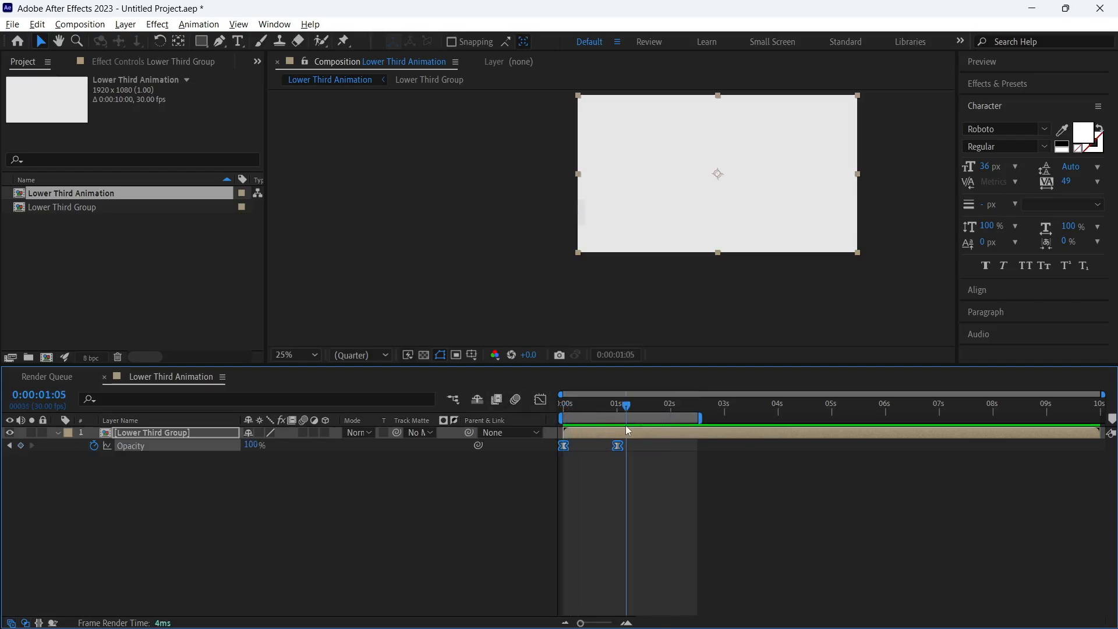
key(Home)
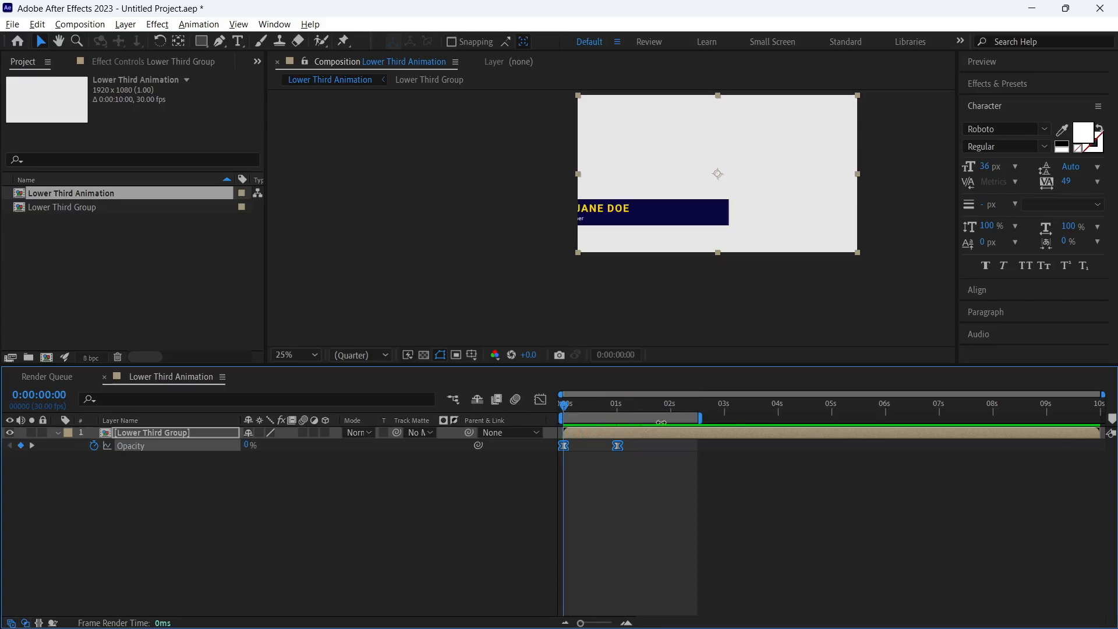
key(space)
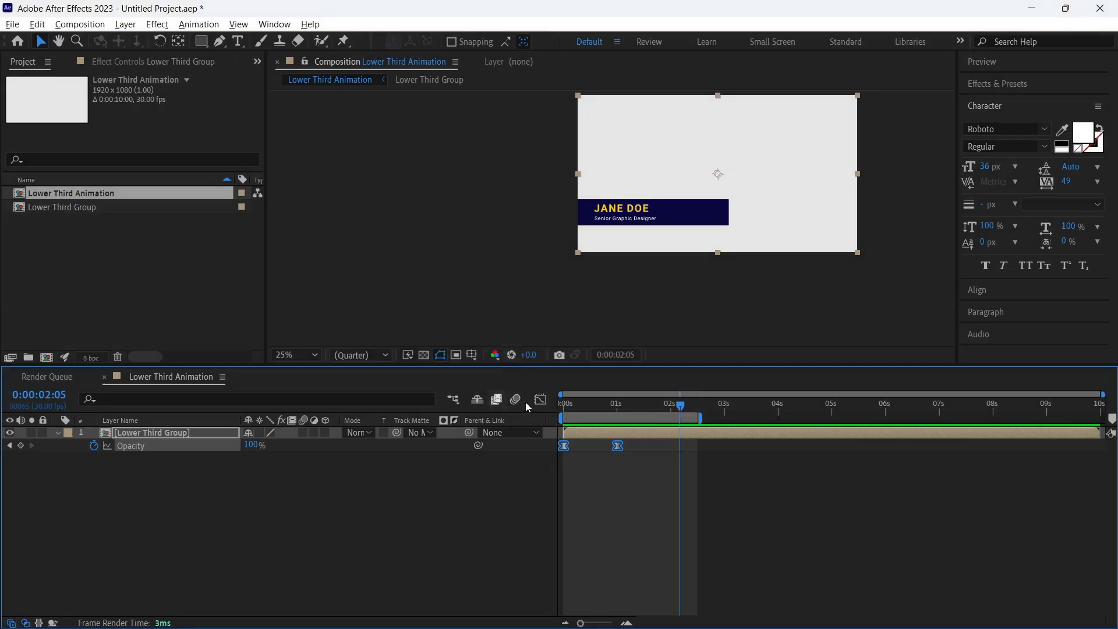
Step: Open the Lower Third Group pre-composition for editing with the Selection tool active
click(143, 432)
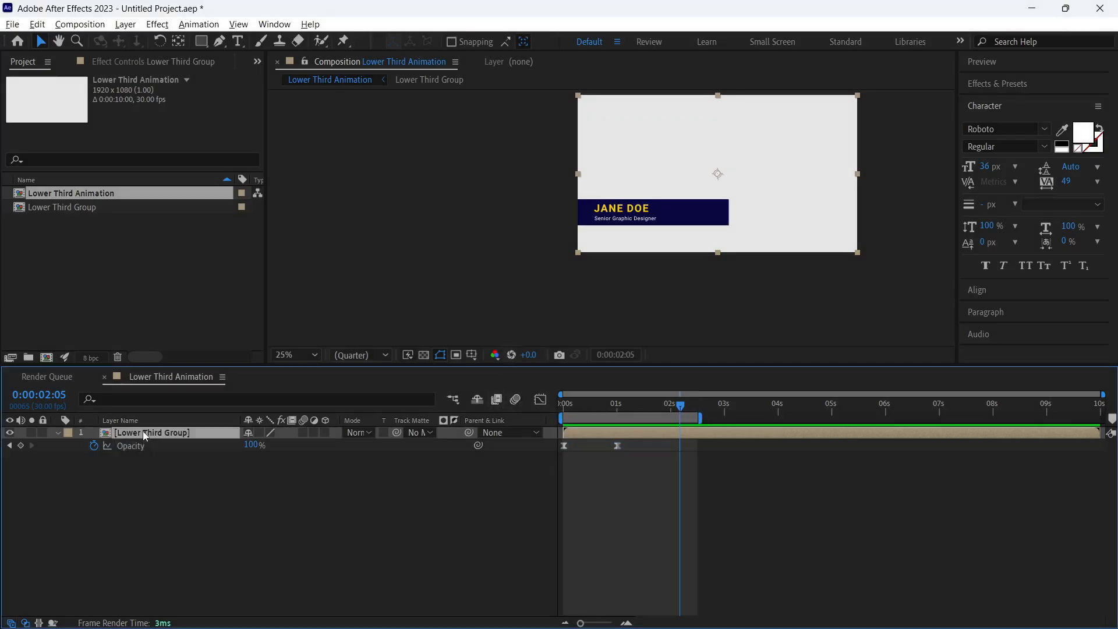
double_click(143, 432)
key(ctrl+t)
click(160, 493)
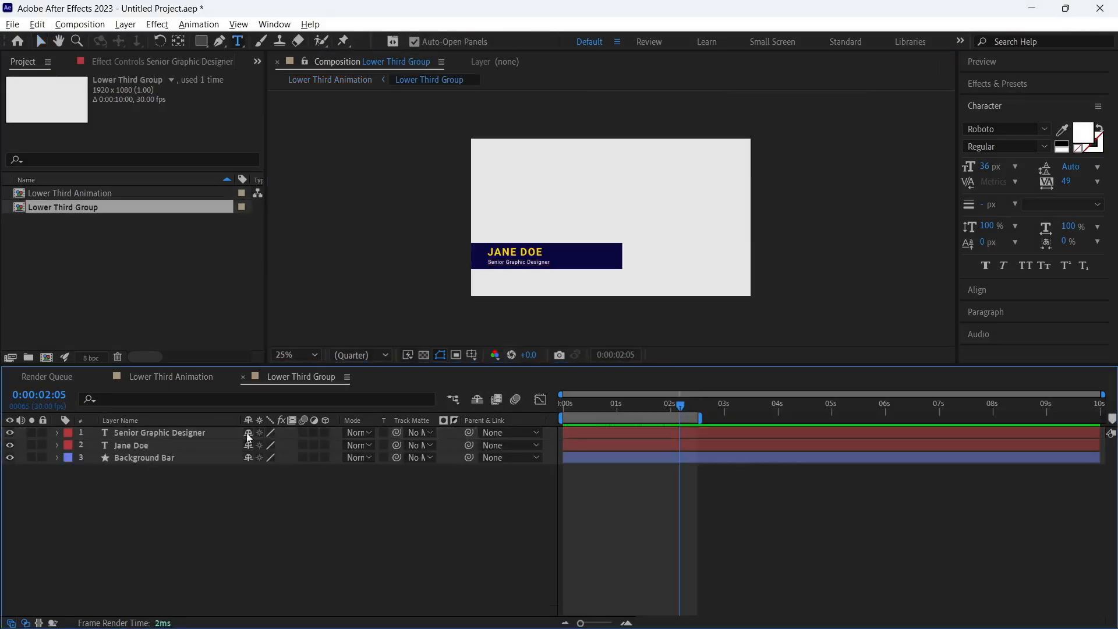
click(42, 44)
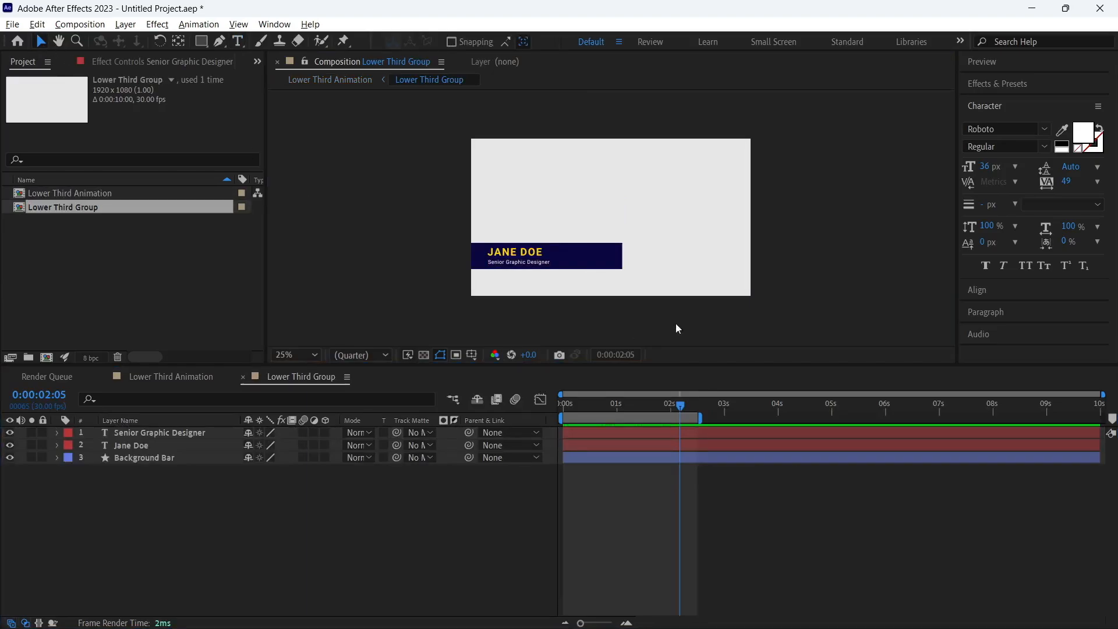
Step: Shorten the Background Bar from its right end so it finishes slightly past the job title, and return to 0:00:00:00
click(606, 261)
scroll(588, 263, up, 1)
drag(495, 286, 603, 245)
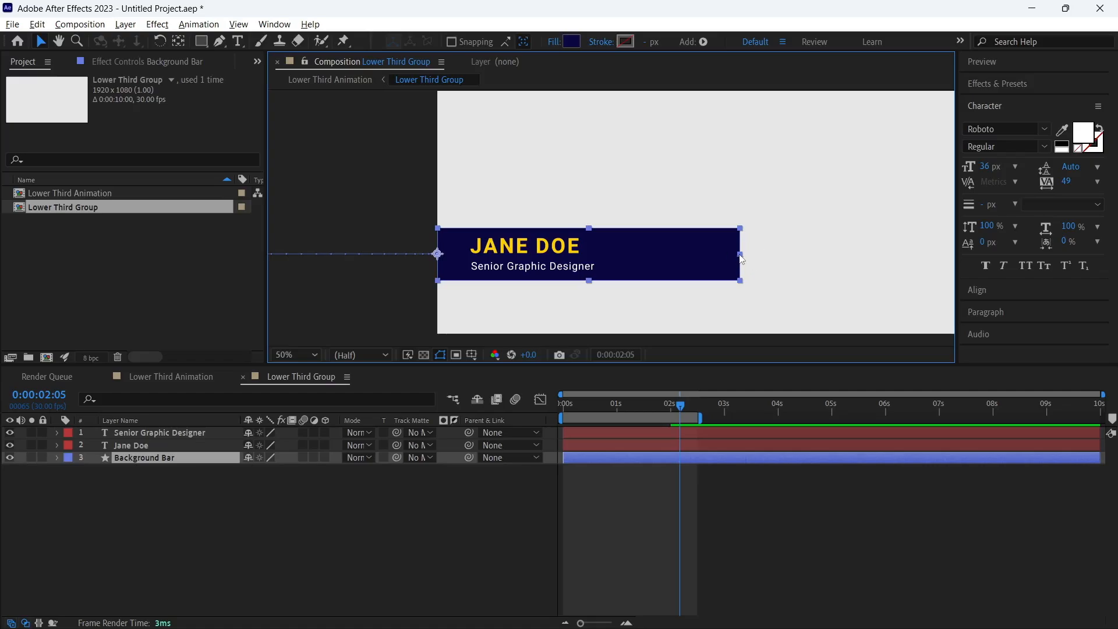
drag(741, 258, 626, 264)
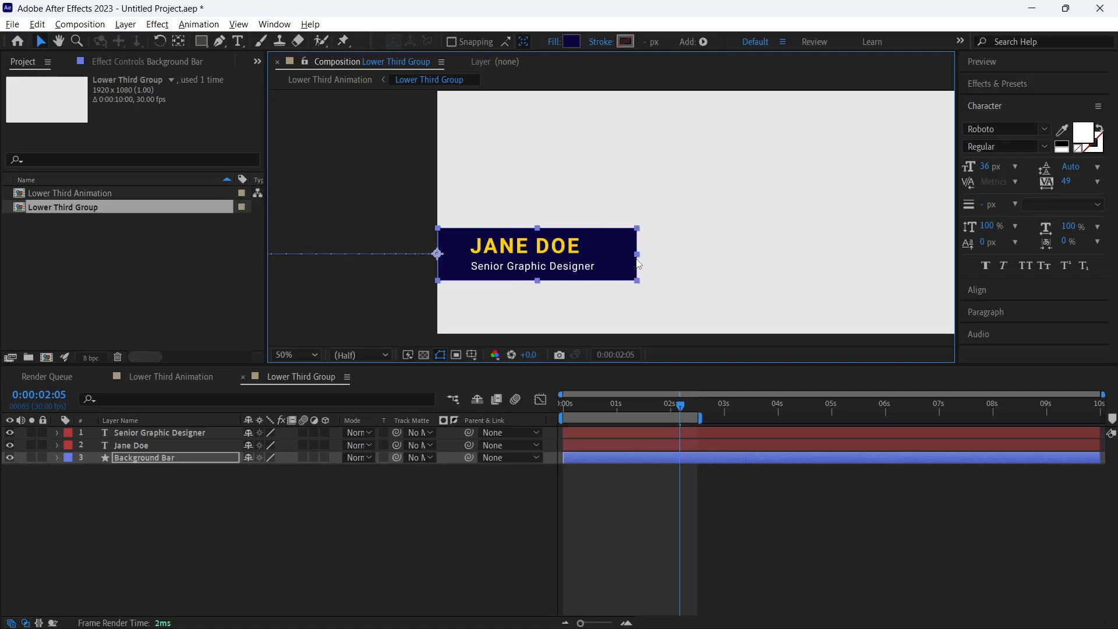
scroll(639, 262, down, 2)
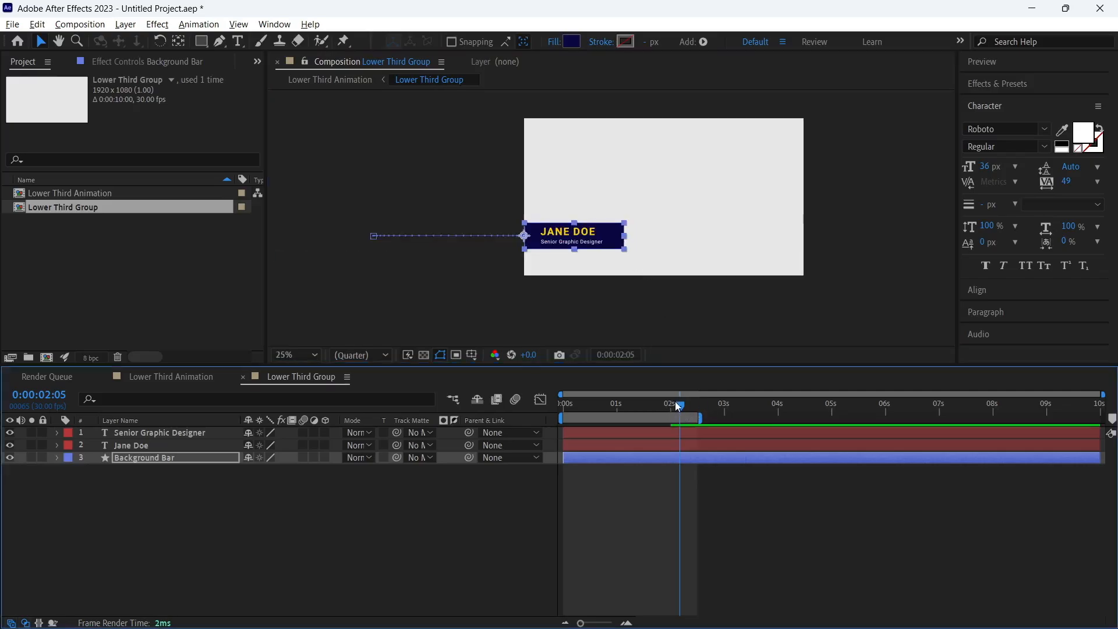
drag(671, 404, 541, 408)
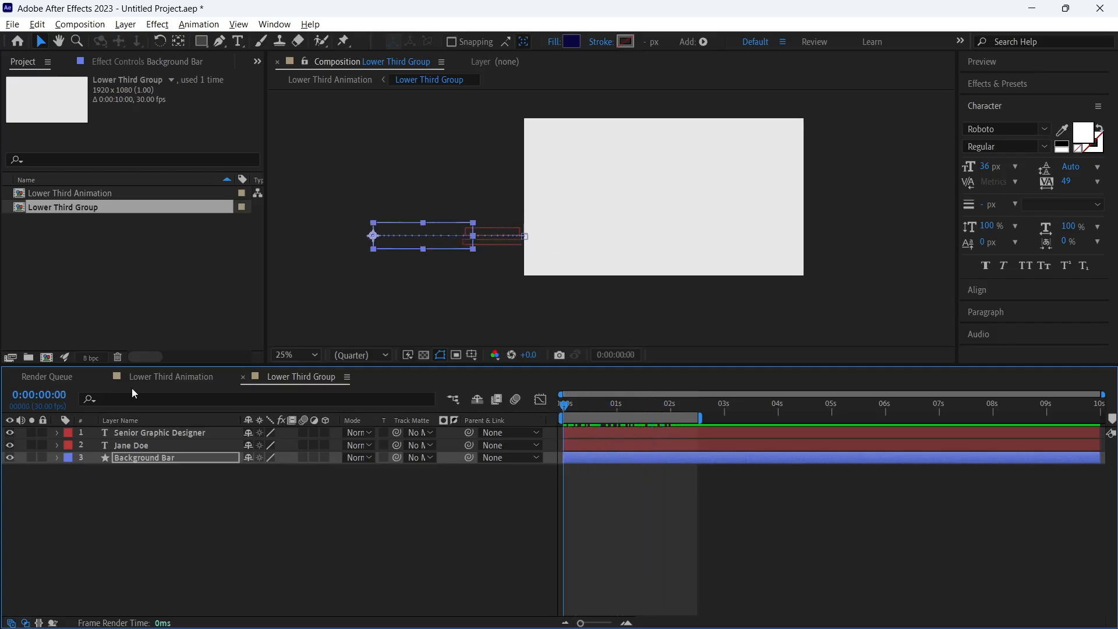
Step: Return to the Lower Third Animation composition and enable motion blur for the Lower Third Group layer and the composition
click(170, 376)
key(t)
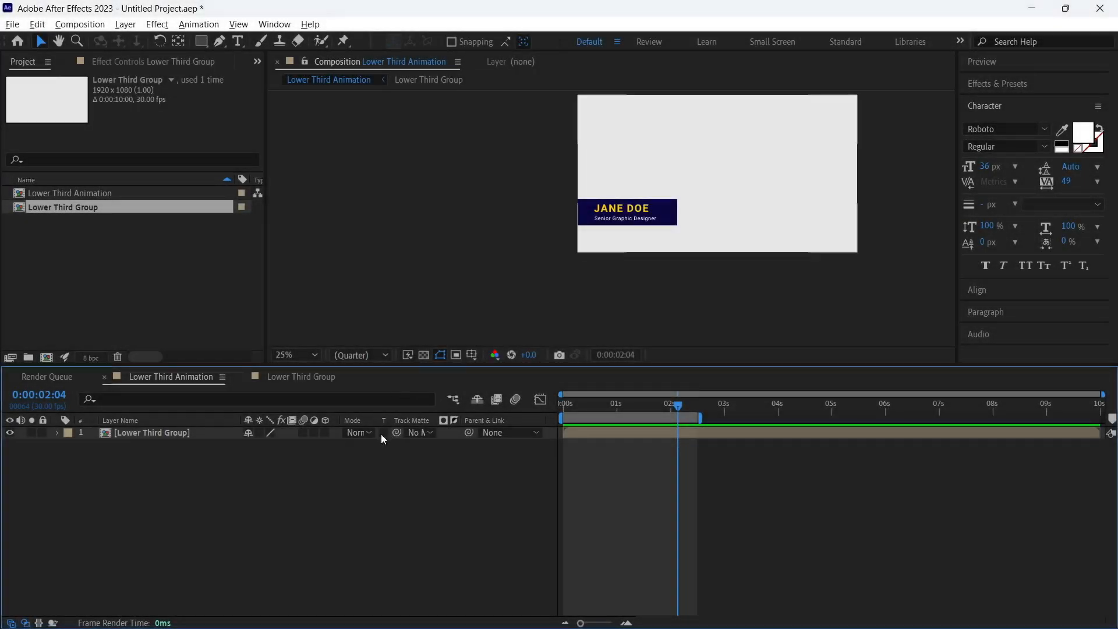
click(302, 432)
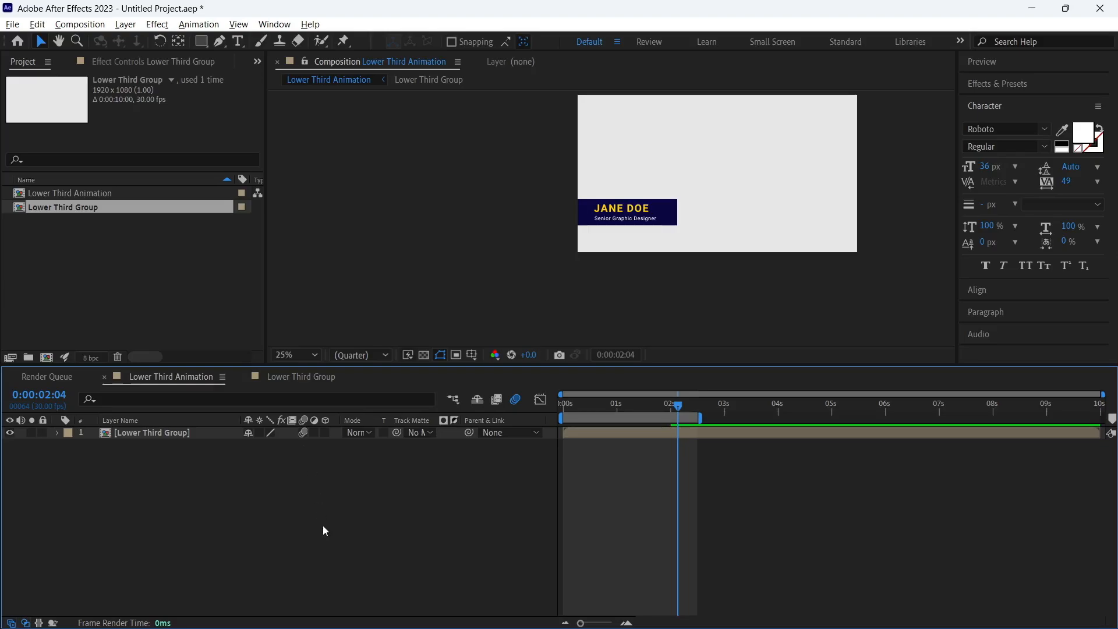
Step: Play the Lower Third Animation from 0:00:00:00 to review the motion blur and the shortened bar
drag(633, 407, 488, 408)
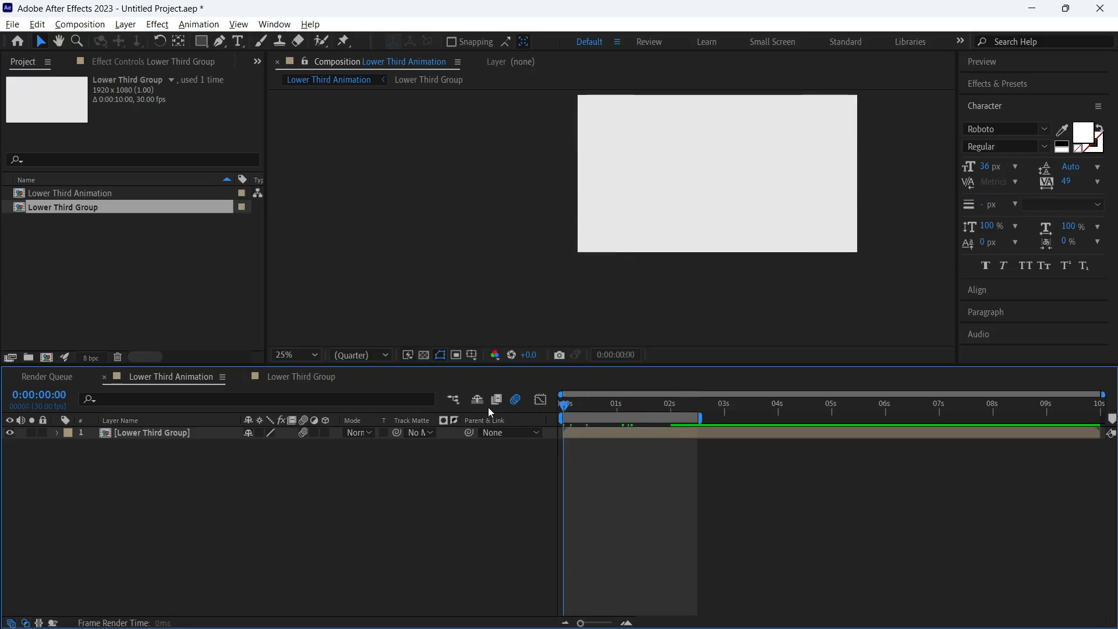
key(space)
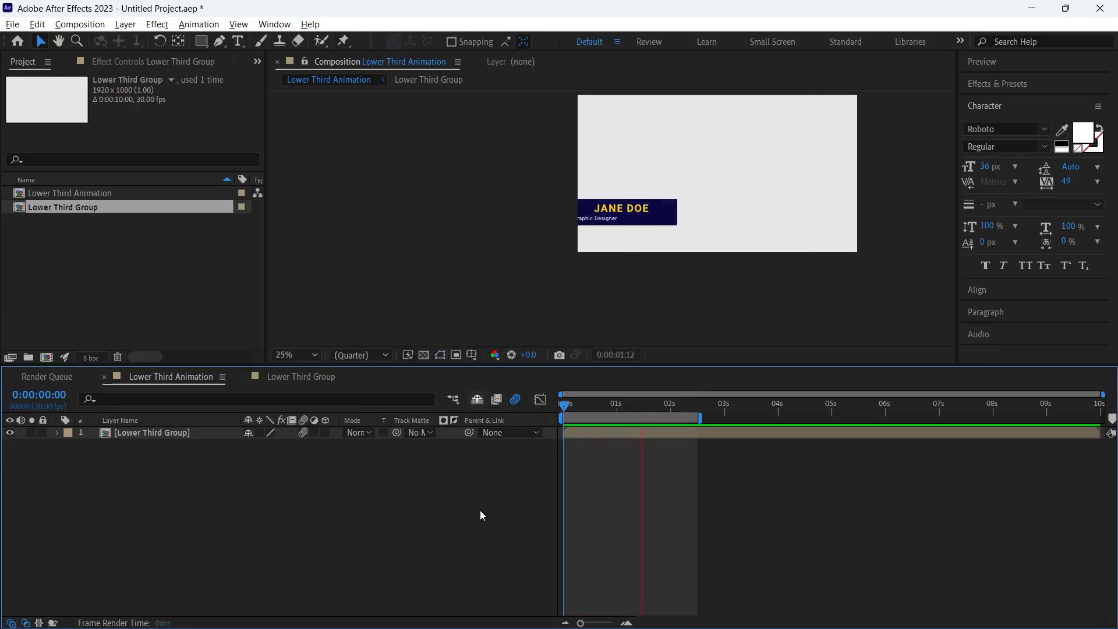
key(space)
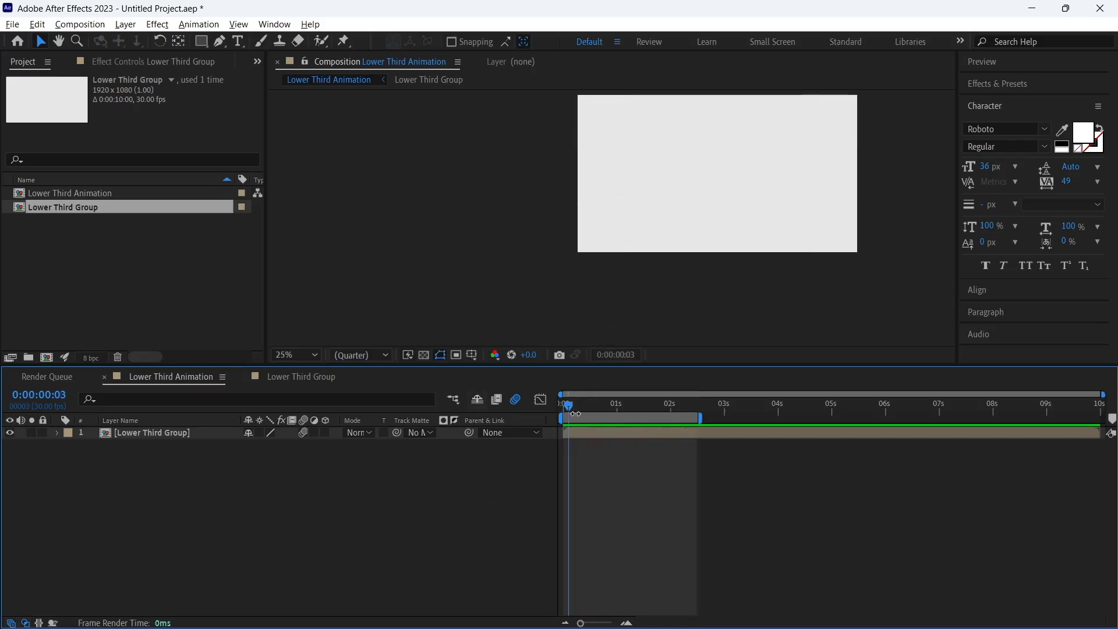
click(584, 406)
drag(584, 407, 528, 403)
key(space)
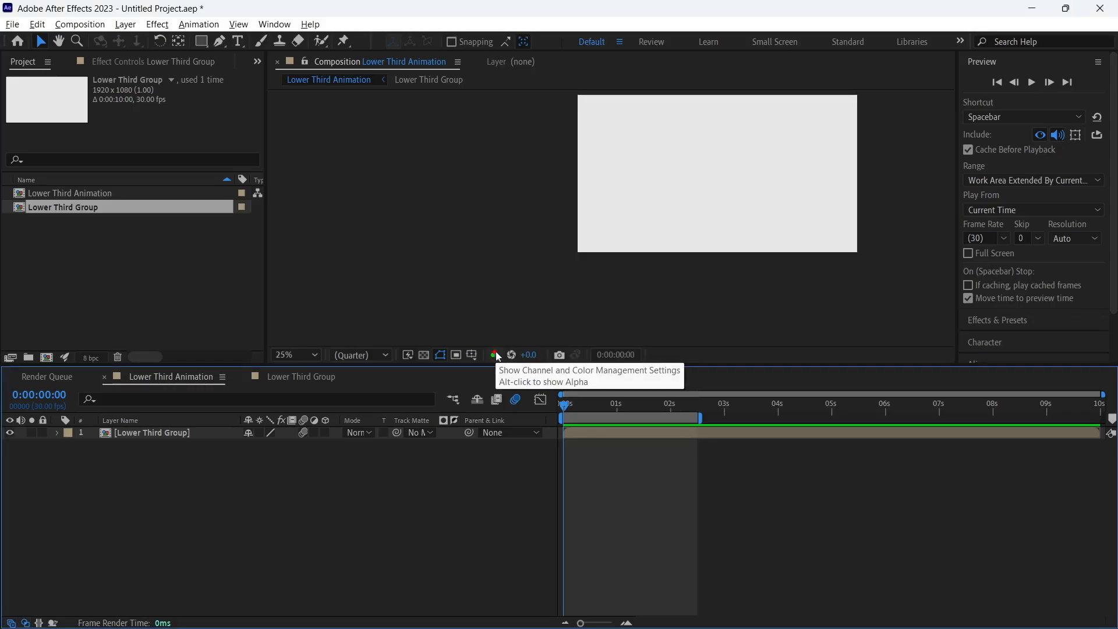
key(space)
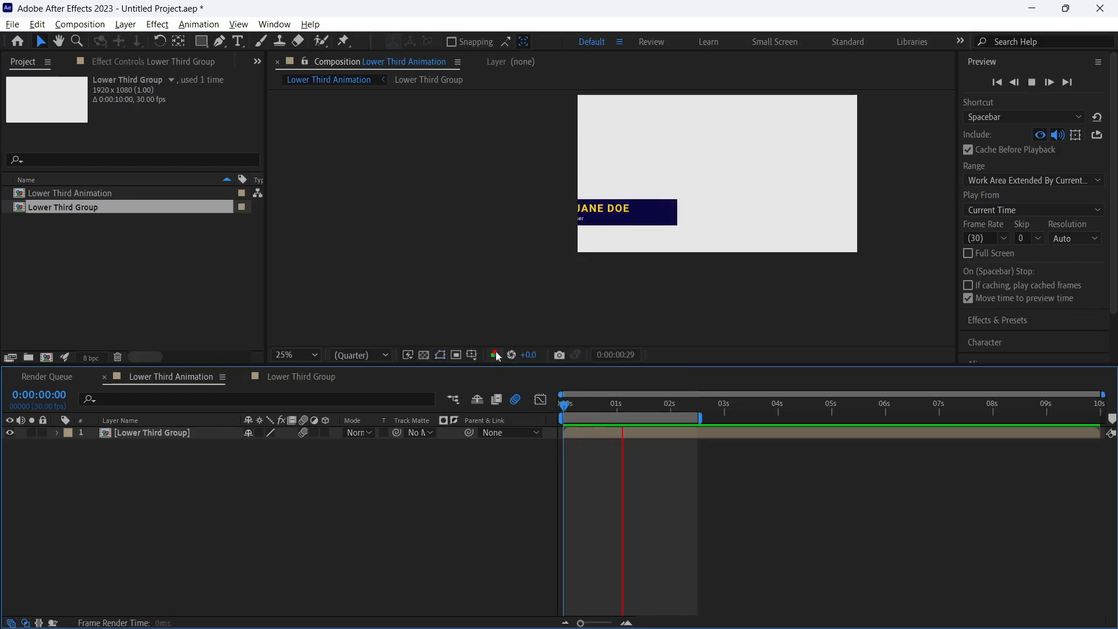